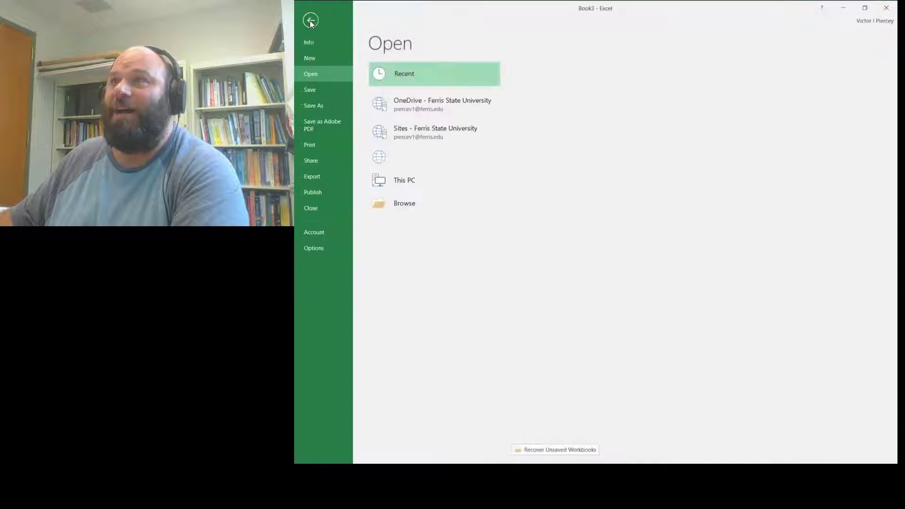
- Save the new workbook under the file name Grades.xlsx
left_click(321, 104)
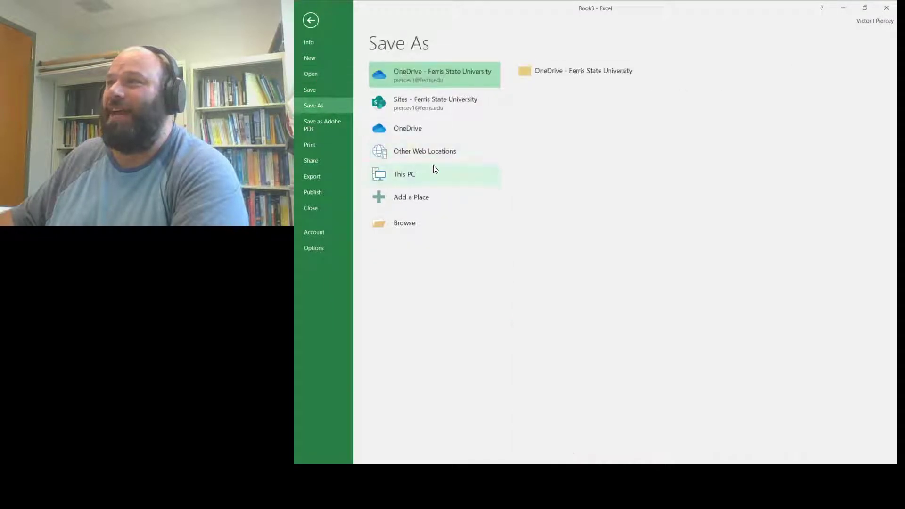
left_click(419, 224)
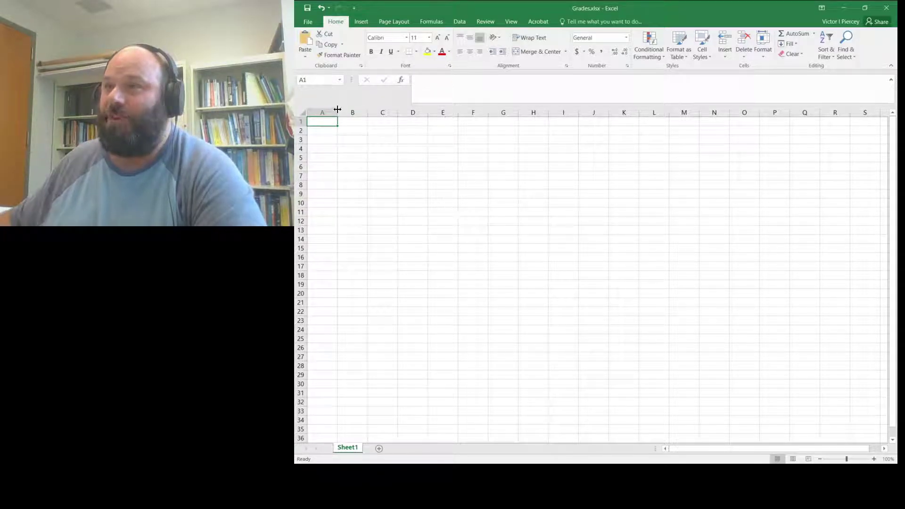
- Widen column A to about twice its width and enter the bold heading Homework in cell A1
left_click_drag(338, 108, 367, 107)
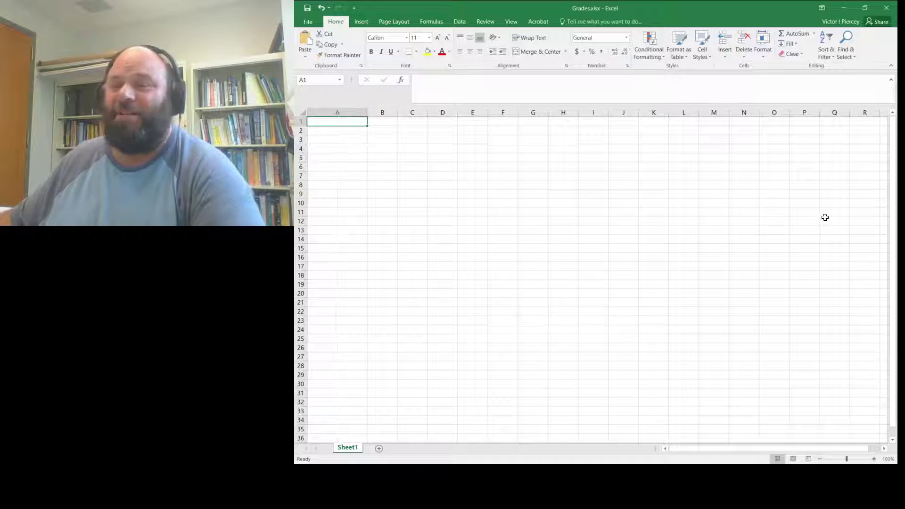
key("ctrl+b")
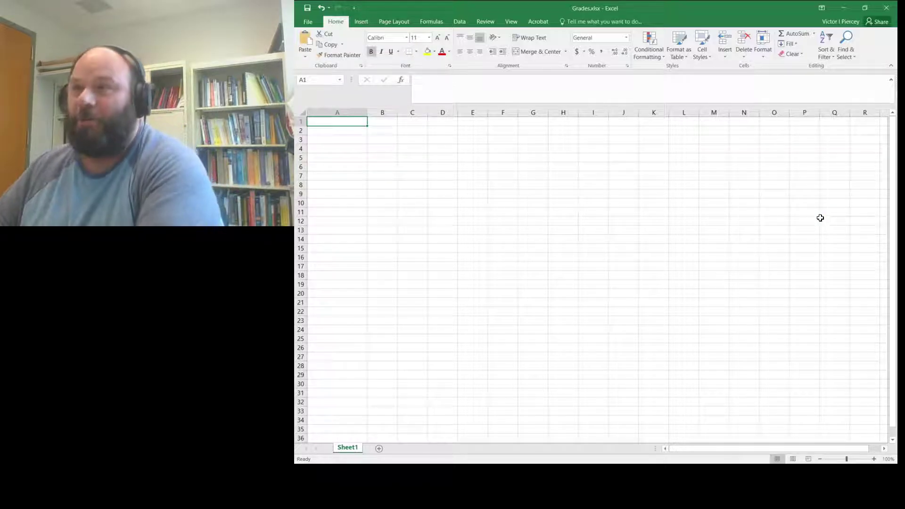
type("Homework")
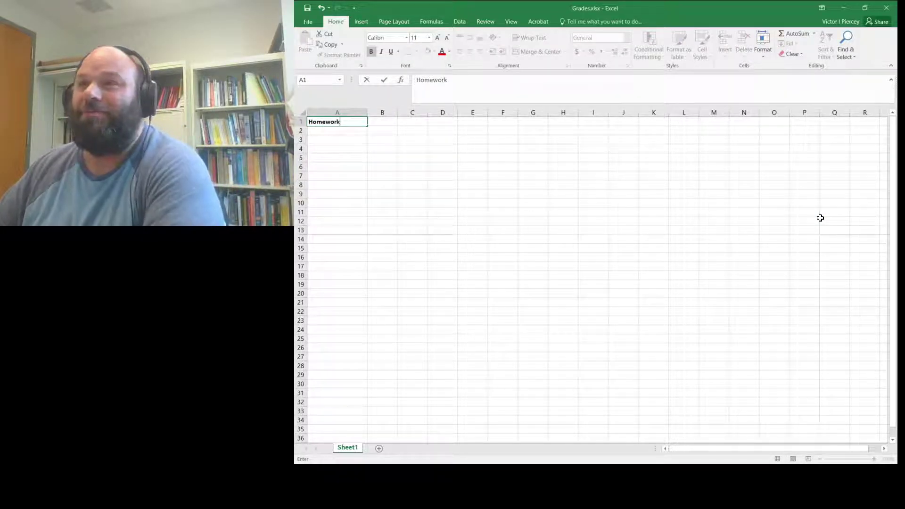
key("Return")
- Enter the labels HW 1 and HW 2 in cells A2 and A3 in regular, non-bold text
key("ctrl+b")
type("H")
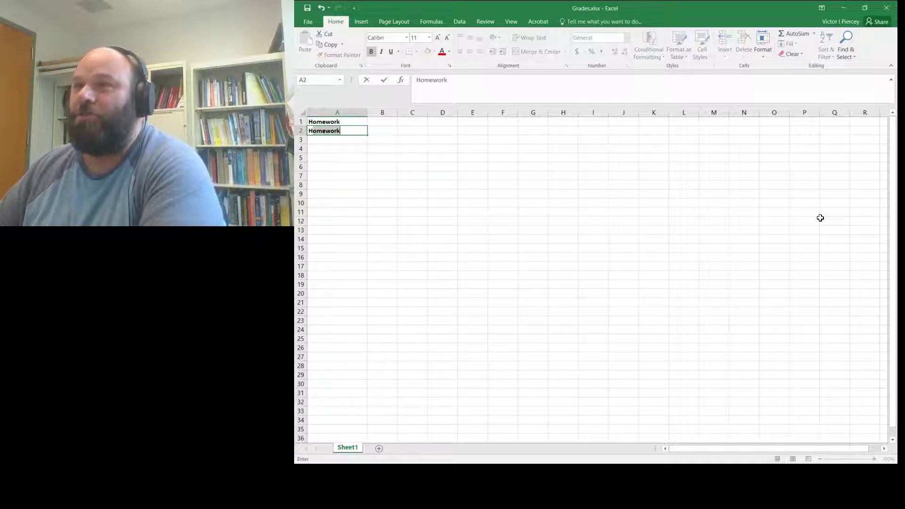
key("BackSpace")
key("BackSpace")
key("ctrl+b")
type("HW 1")
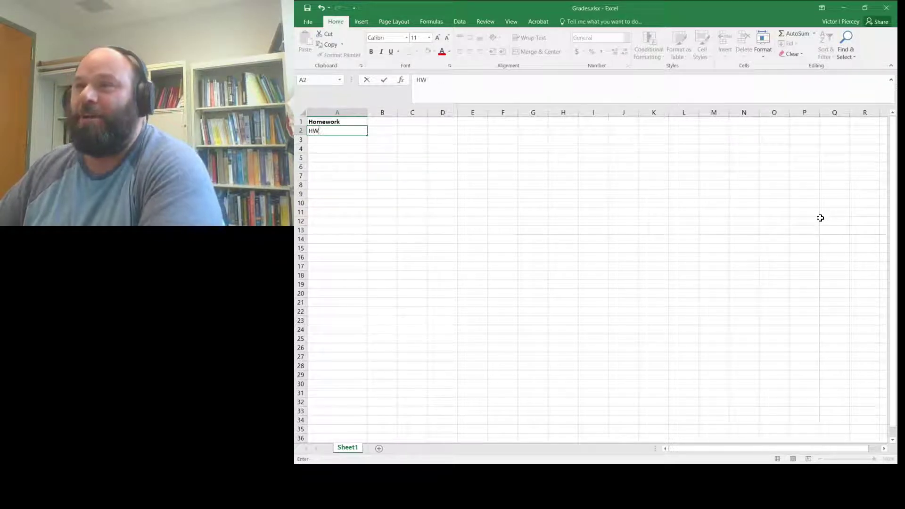
key("ctrl+Return")
key("Down")
type("HW 2")
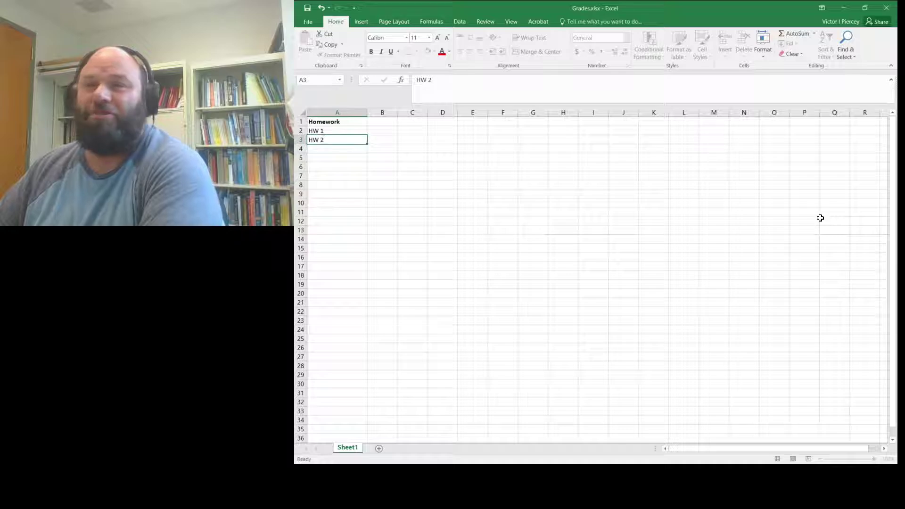
key("Return")
- Continue the homework list with HW 3, HW 4 and HW5 in cells A4 to A6
type("HW")
key("BackSpace")
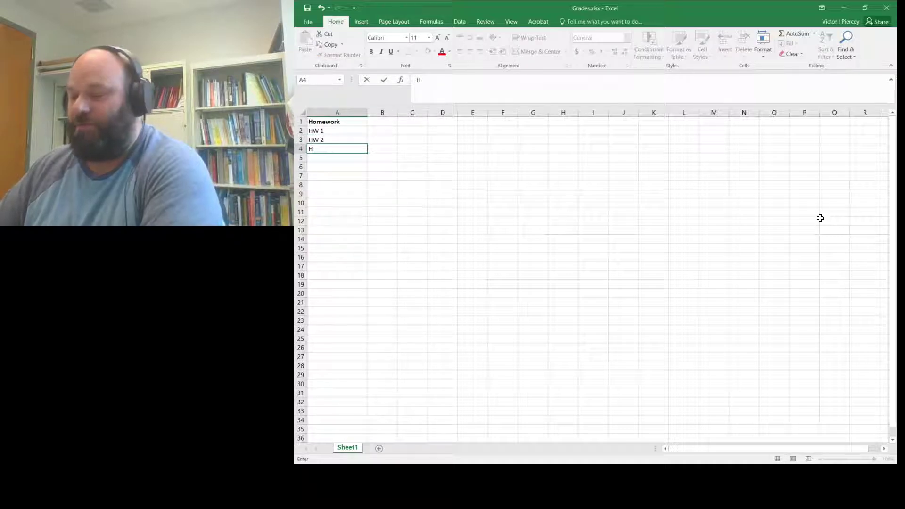
type("W 3")
key("Return")
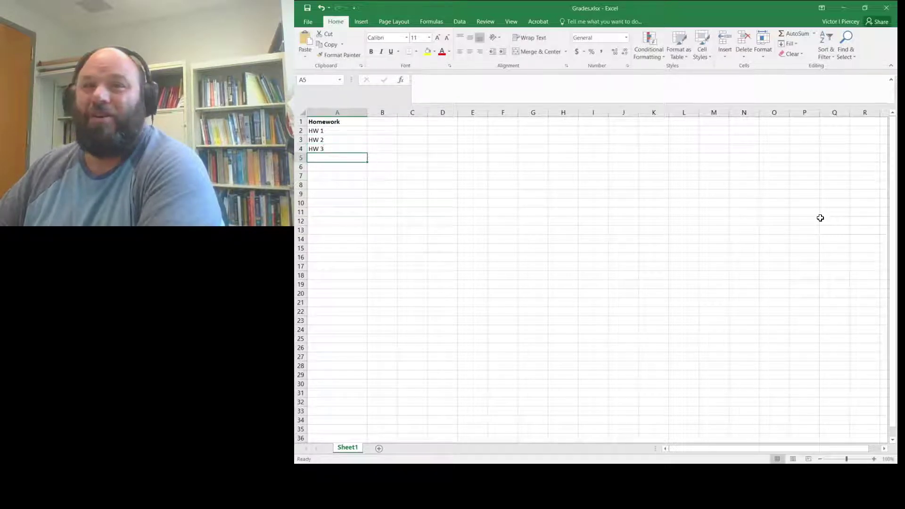
type("H")
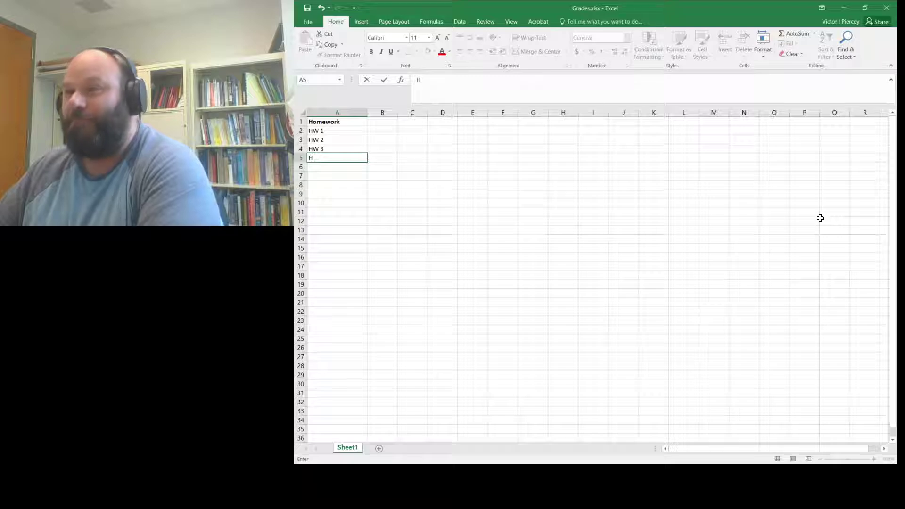
type("EW 4")
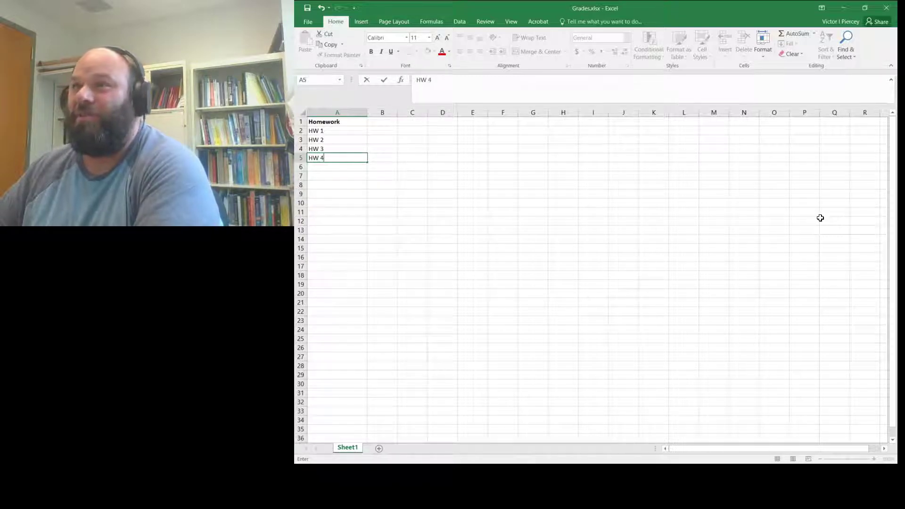
key("Return")
type("HW")
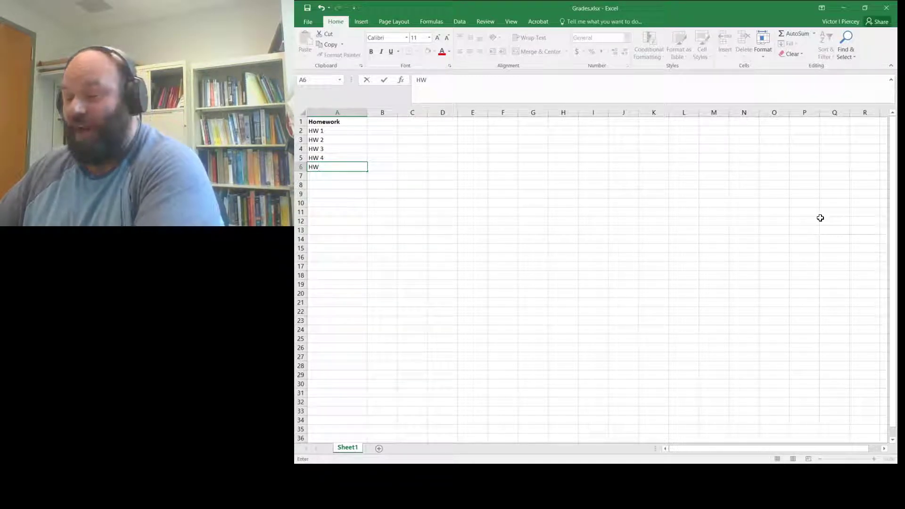
type("5")
key("Return")
- Enter the bold label Total in cell A7 below the homework list
key("ctrl+b")
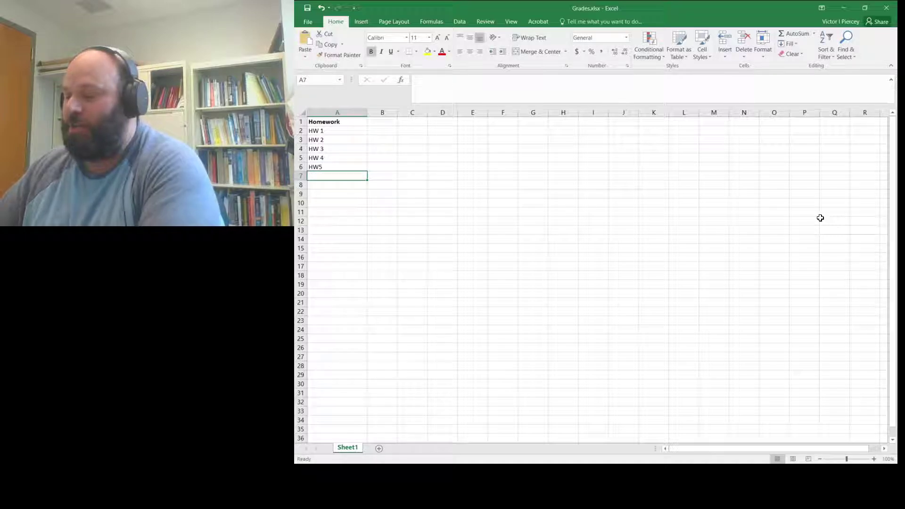
type("Tota")
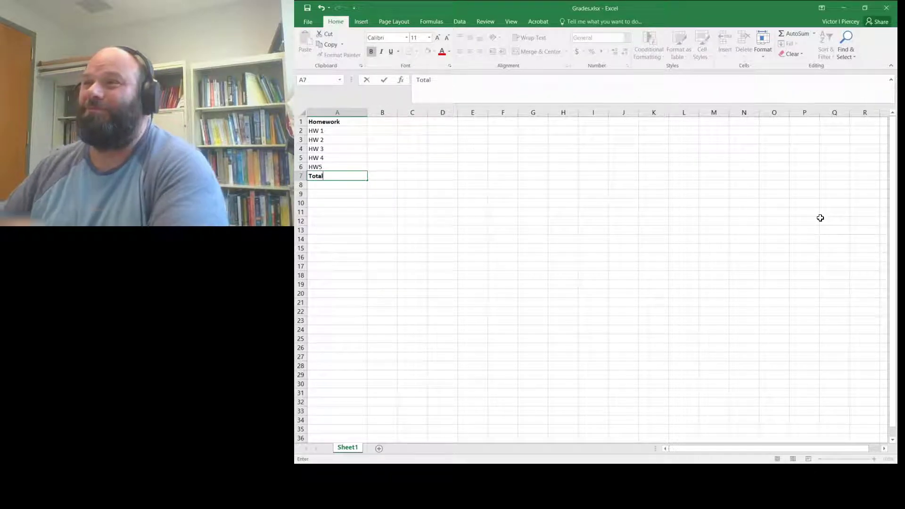
type("l")
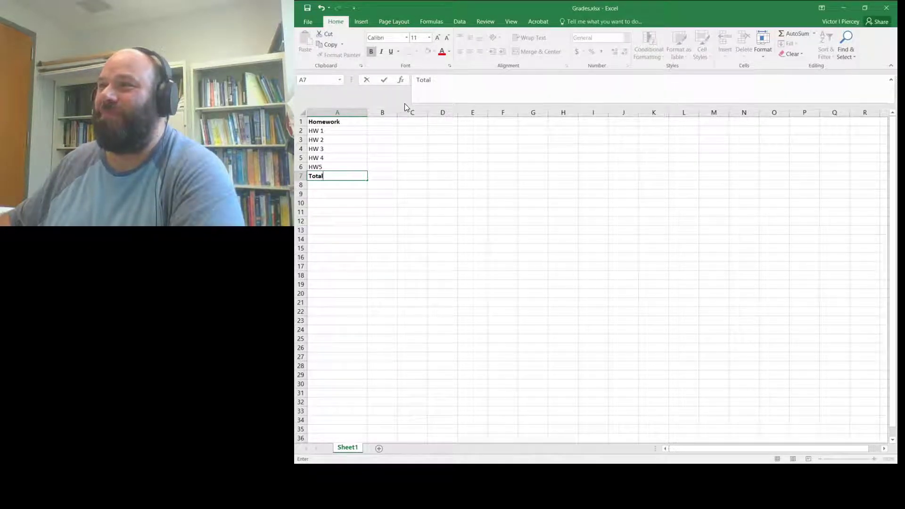
- Widen column B slightly and enter the bold heading Score in cell B1
left_click(396, 122)
left_click_drag(397, 112, 413, 112)
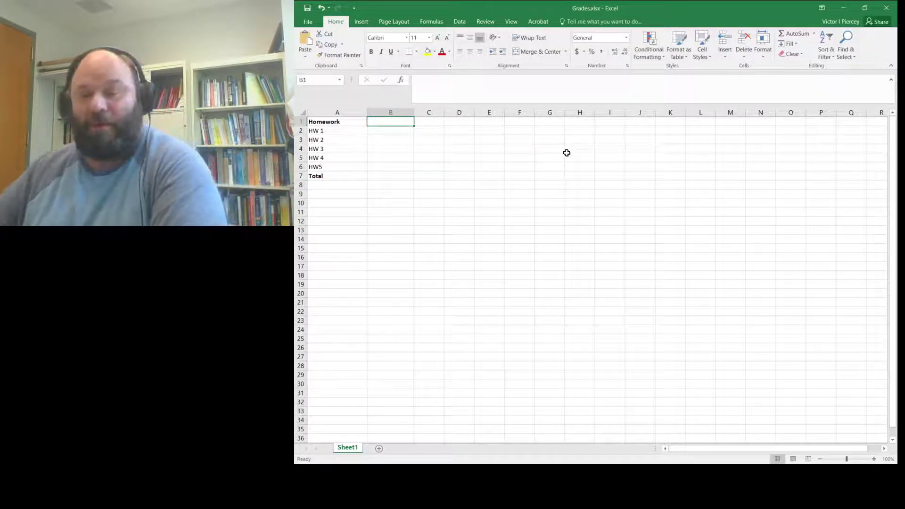
key("ctrl+b")
type("Score")
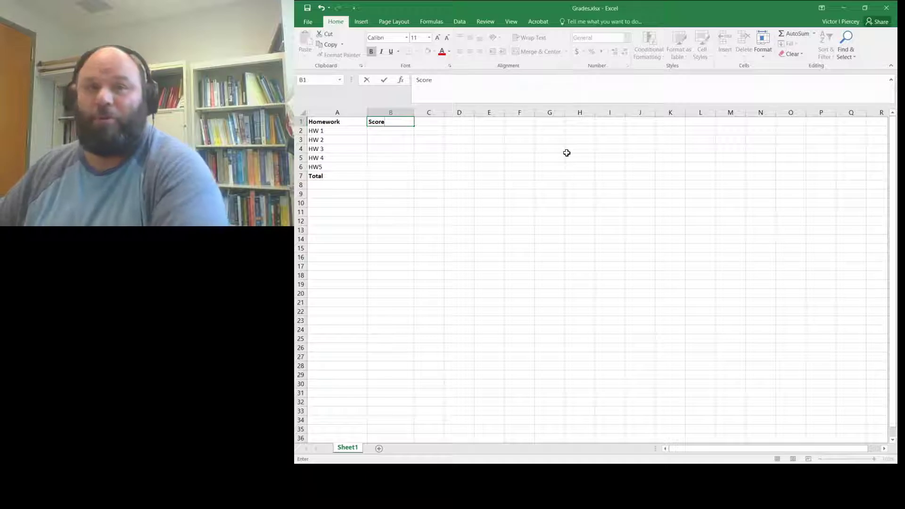
key("Tab")
- Enter the bold heading Total Possible in cell C1 and widen column C to fit it
key("ctrl+b")
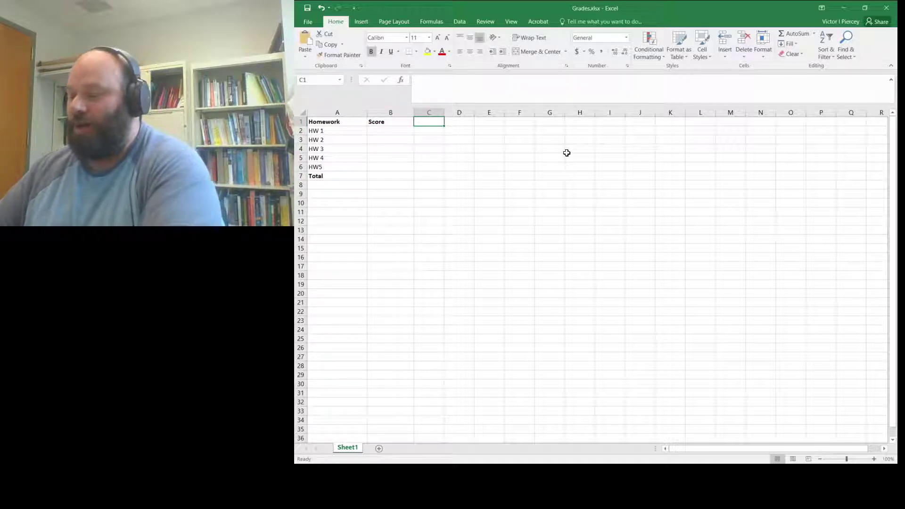
type("Total Possible")
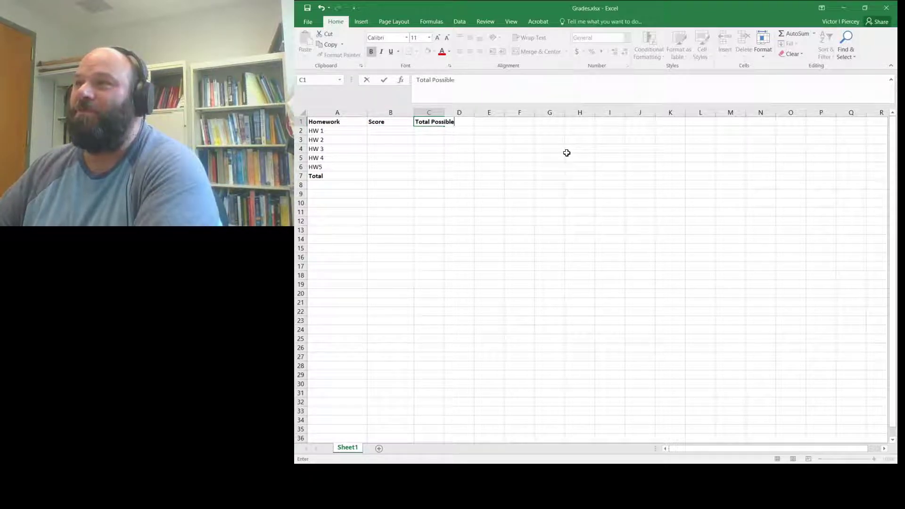
key("Return")
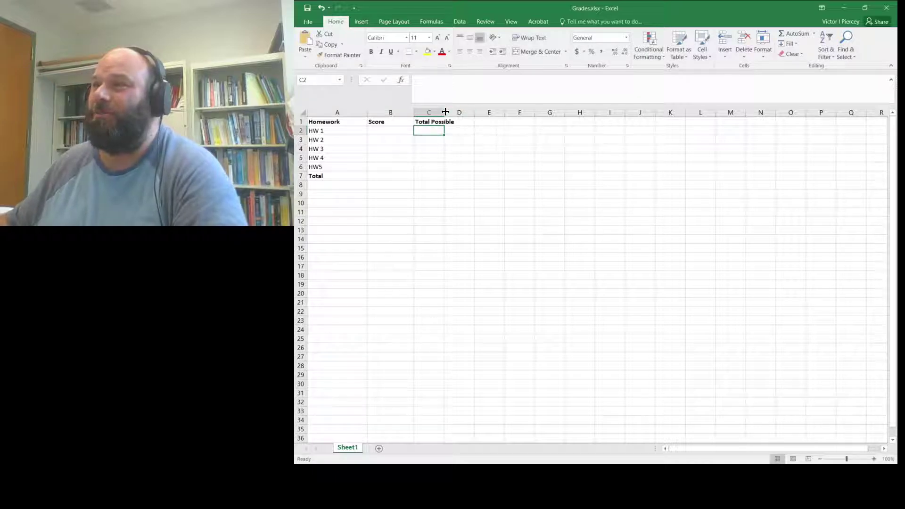
left_click_drag(445, 112, 463, 108)
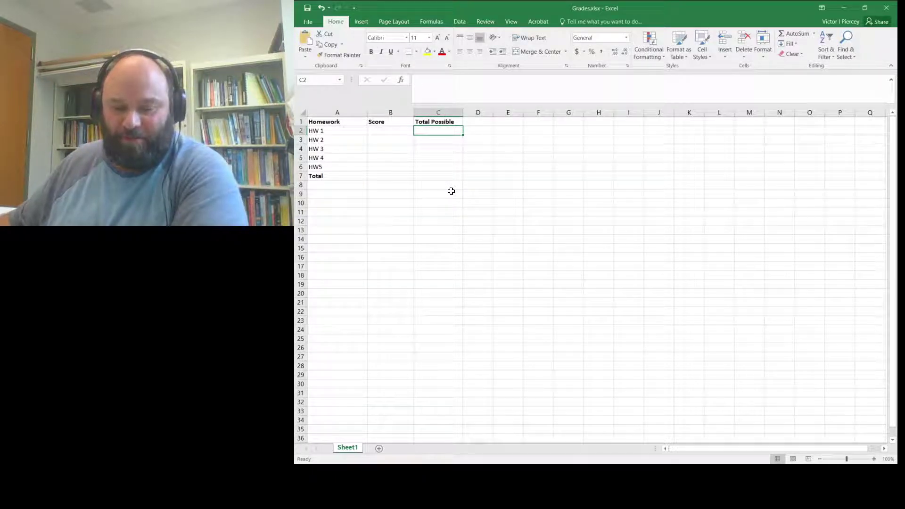
- Enter the bold heading Exams in cell E1, leaving column D empty
left_click(518, 122)
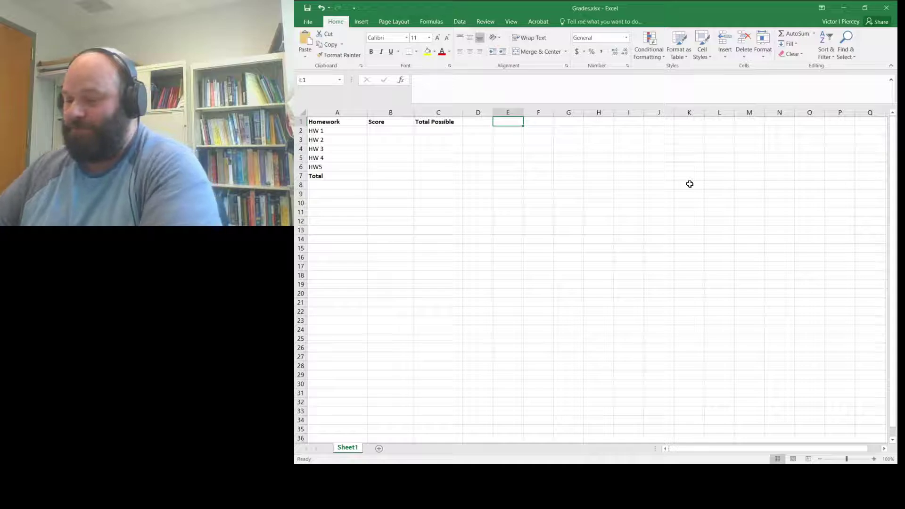
type("Examn")
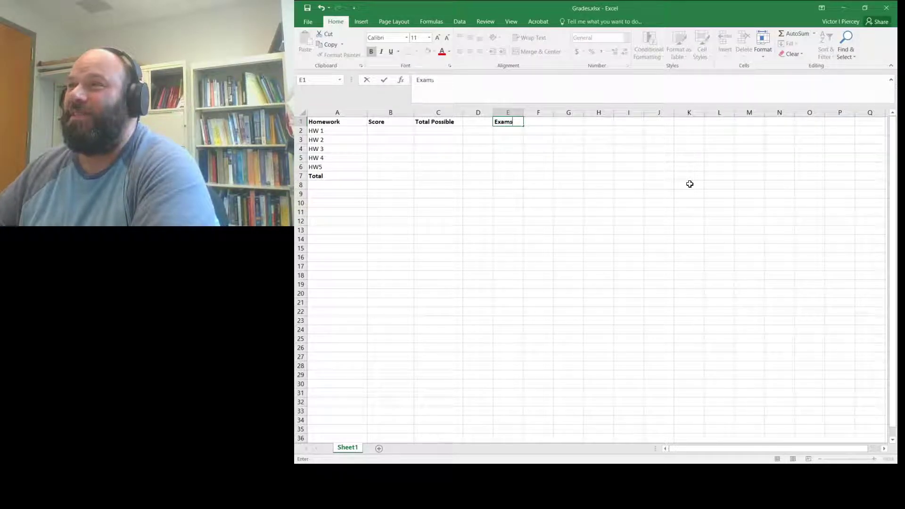
key("Return")
- List Exam 1, Exam 2 and Exam 3 in cells E2 to E4 in regular text
type("Exams")
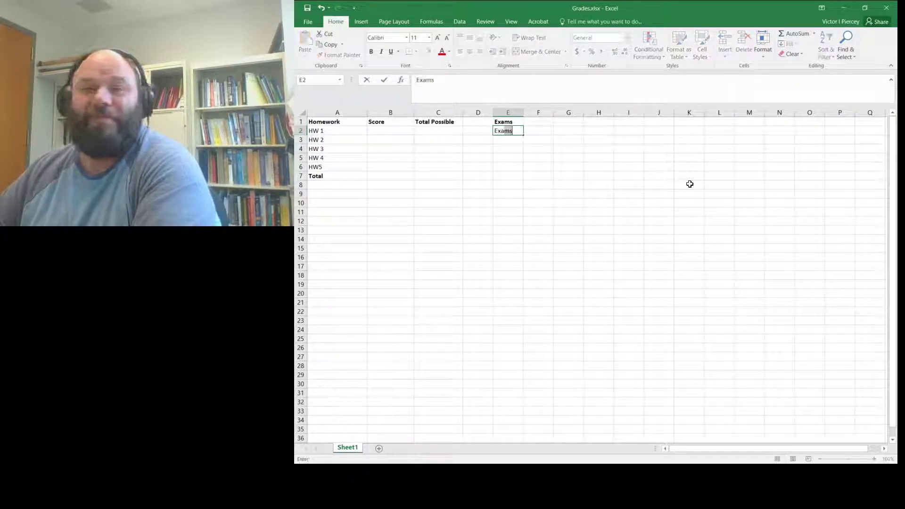
key("Return")
type("Exam 1")
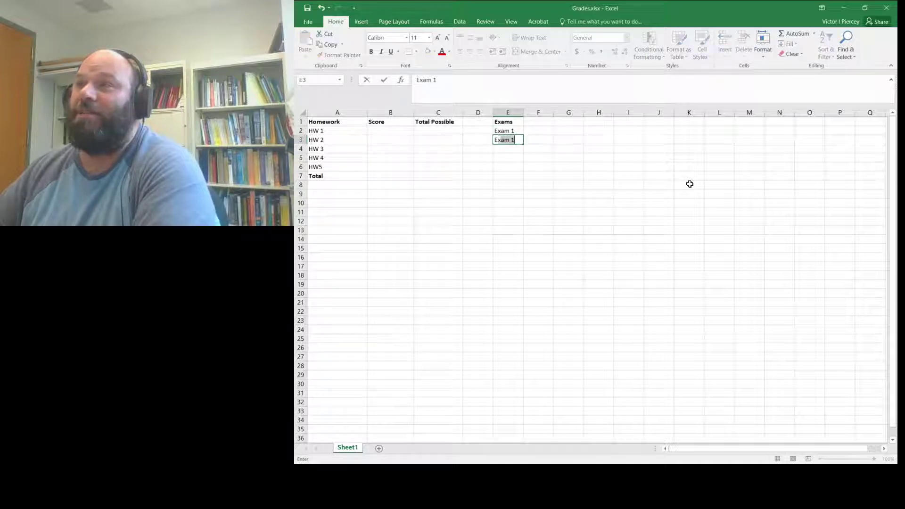
key("BackSpace")
type("2")
key("Return")
type("Exam 3")
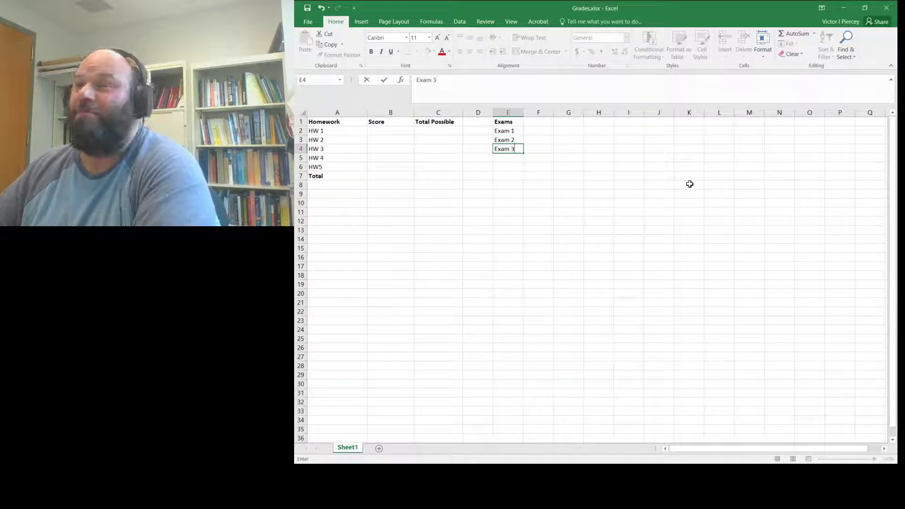
key("Return")
- Enter the bold heading Score in cell F1 beside the Exams heading
key("Right")
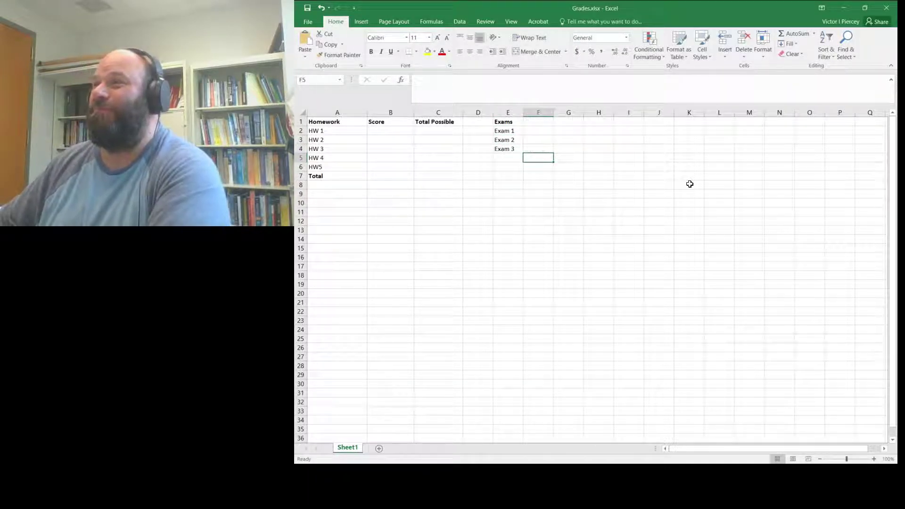
key("Up")
key("Up")
key("Up")
key("Up")
type("Score")
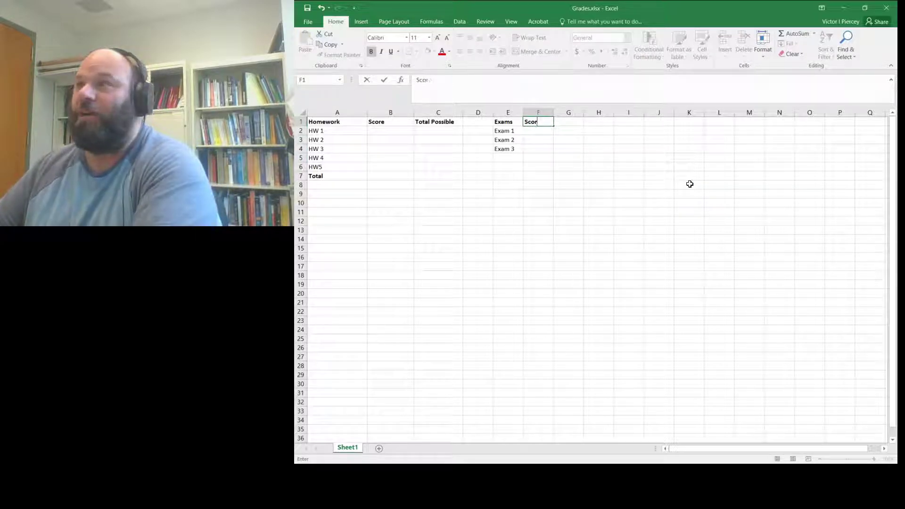
key("Return")
- Enter the bold heading Total Possible in cell G1 and widen column G to fit it
key("Right")
key("Up")
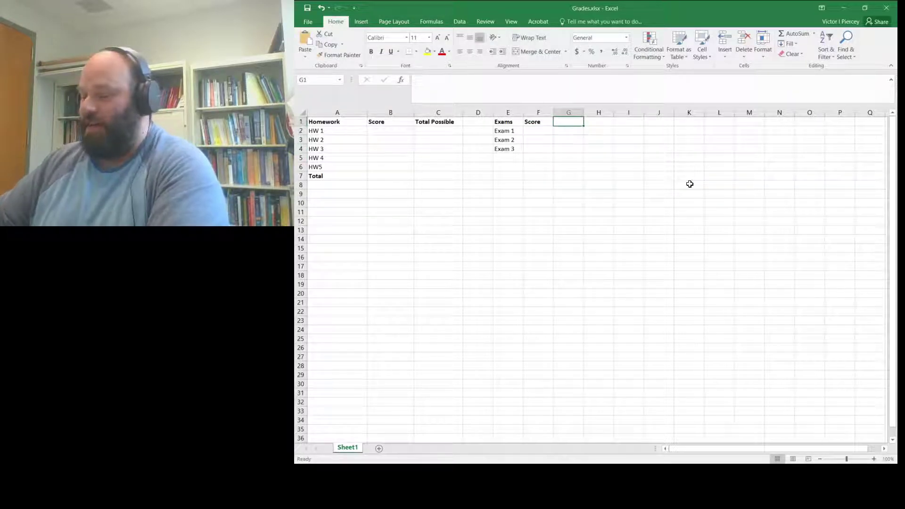
type("Total")
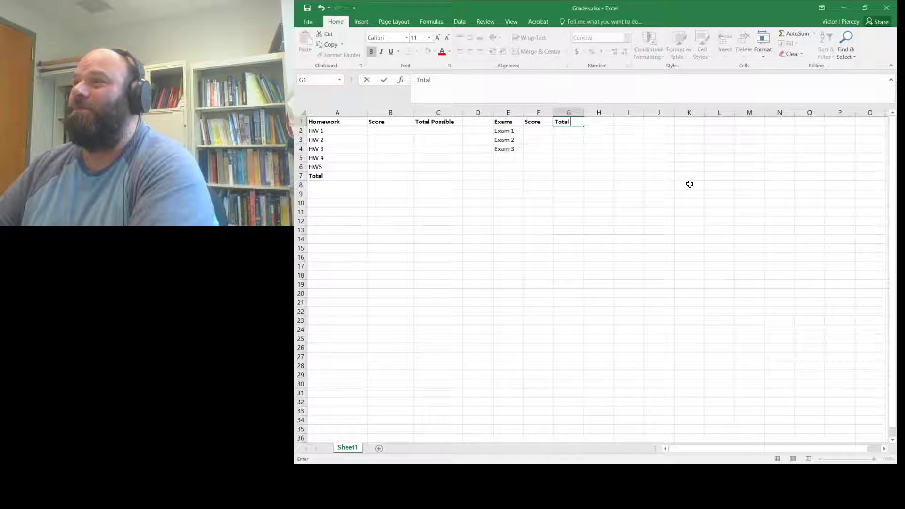
type(" Possible")
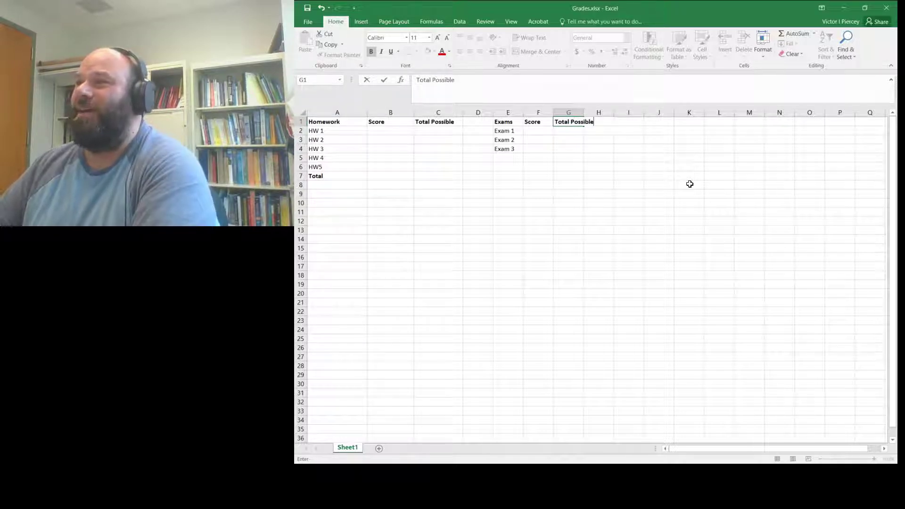
key("Return")
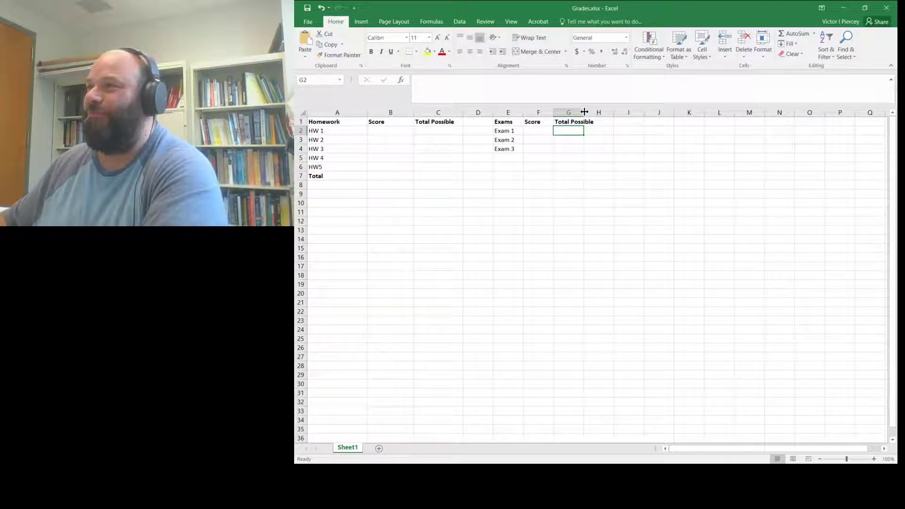
left_click_drag(589, 112, 605, 111)
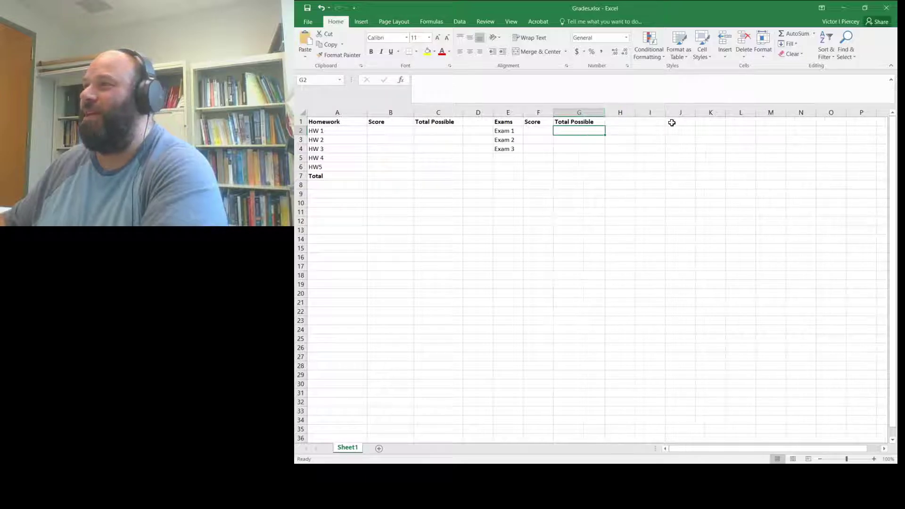
- Select cell I1 and widen column I to make room for a final exam heading
left_click(659, 120)
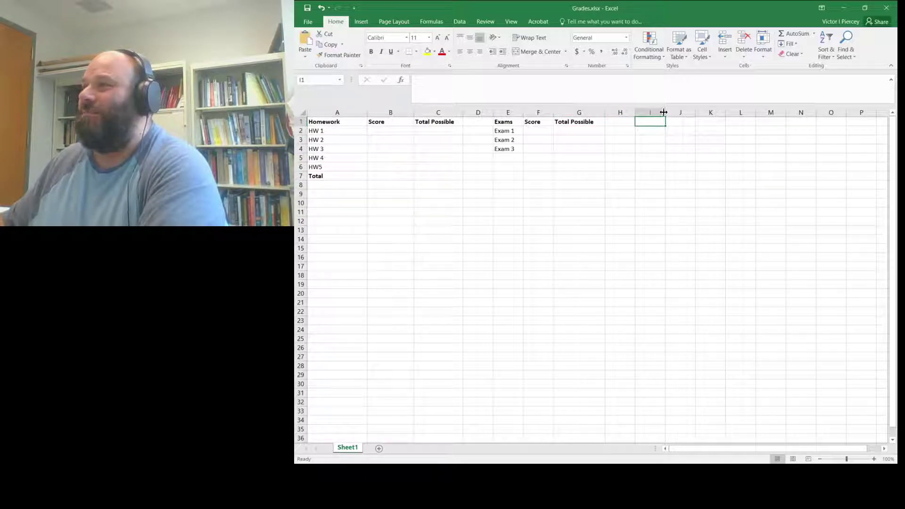
left_click_drag(663, 112, 680, 111)
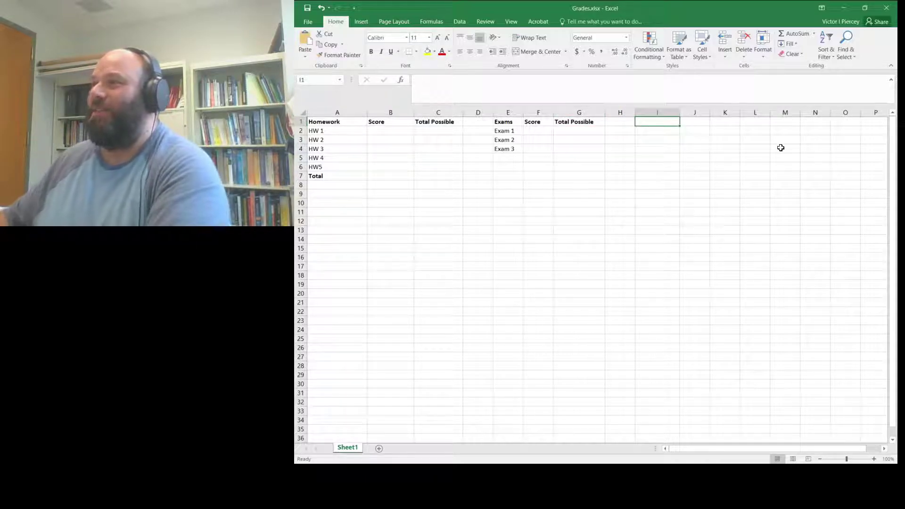
key("Down")
type("Fun")
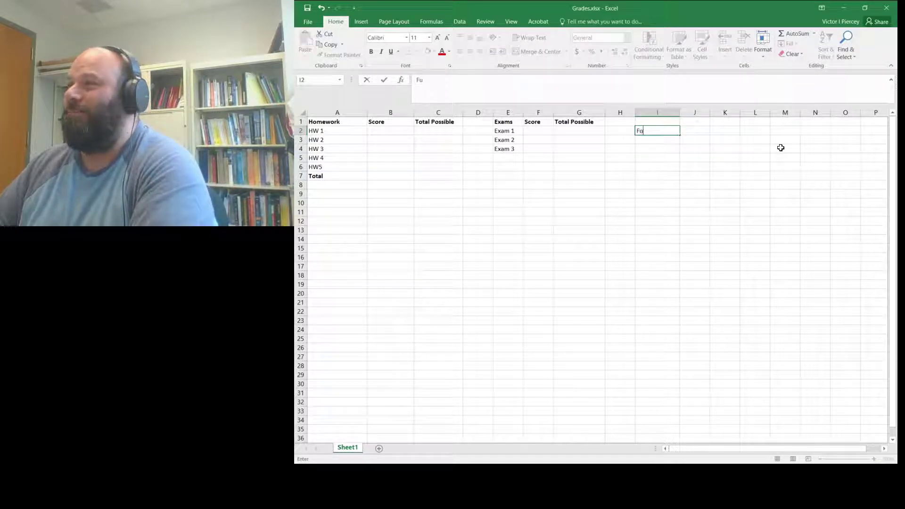
key("BackSpace")
key("BackSpace")
key("Escape")
key("Up")
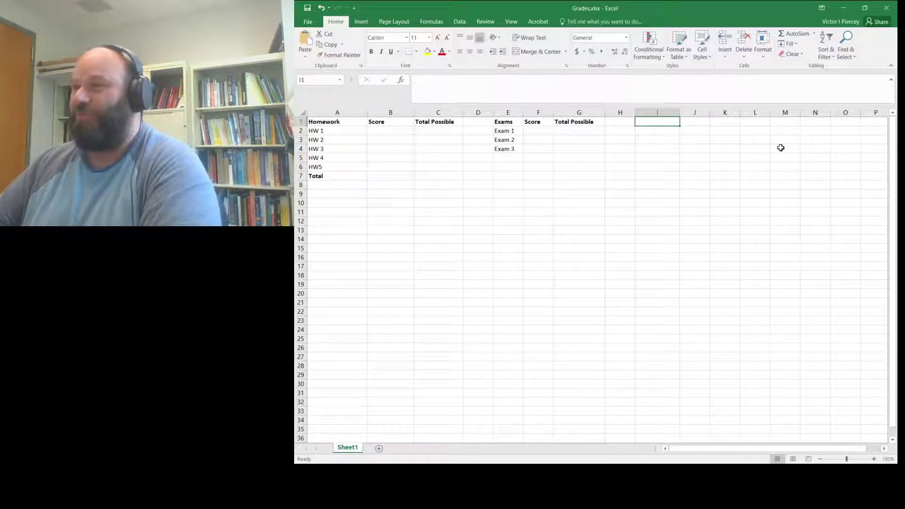
- Enter the bold heading Final Exam in cell I1, leaving column H empty
key("ctrl+b")
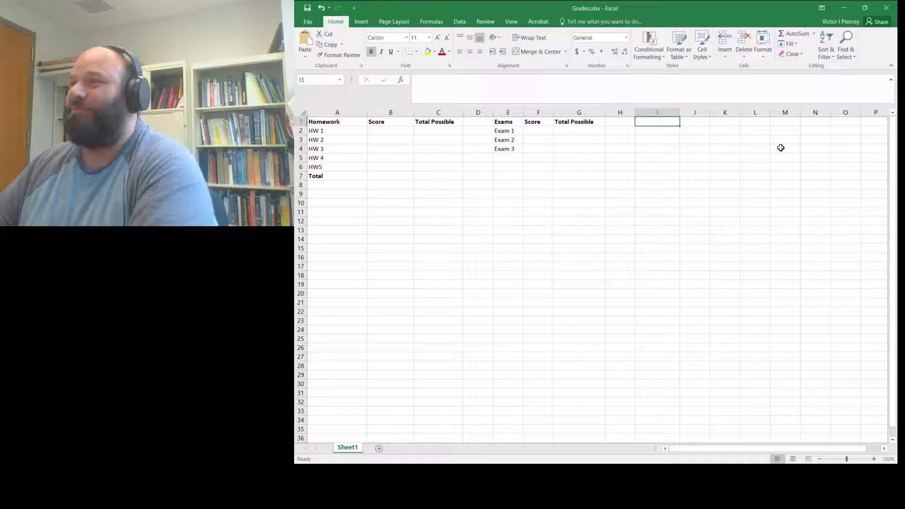
type("Final Exa")
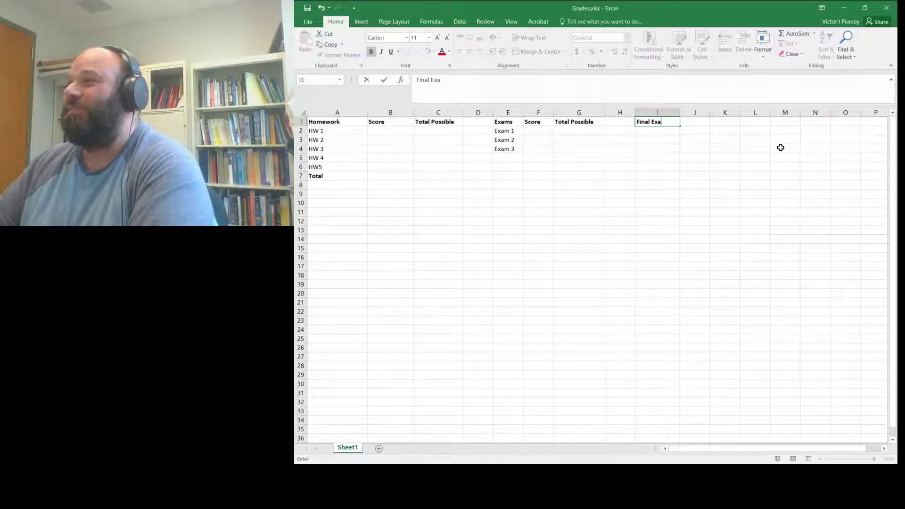
type("m")
key("Tab")
type("Sco")
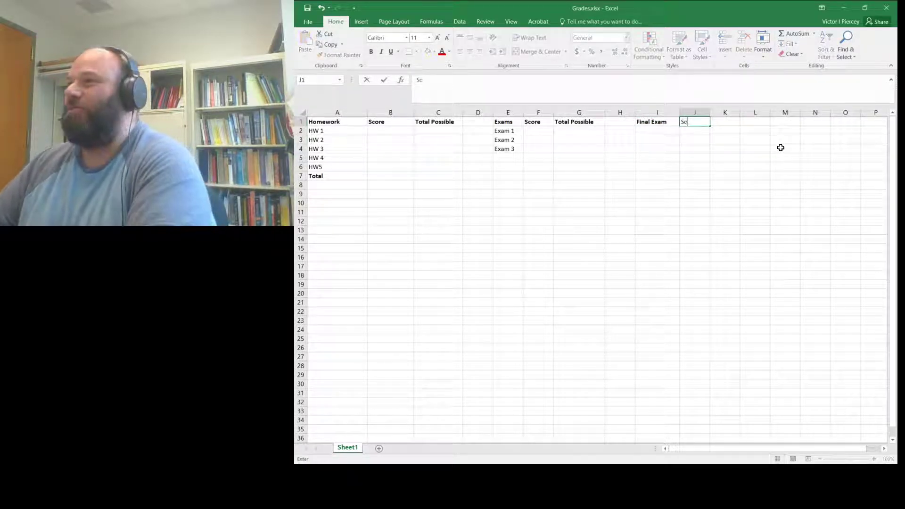
key("BackSpace")
key("BackSpace")
key("BackSpace")
- Enter the bold heading Score in cell J1 beside the Final Exam heading
key("ctrl+b")
type("Score")
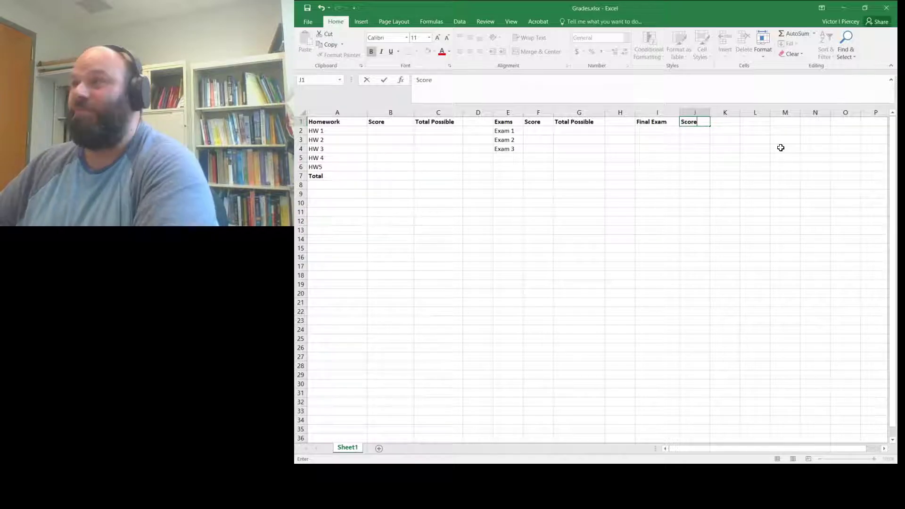
key("Tab")
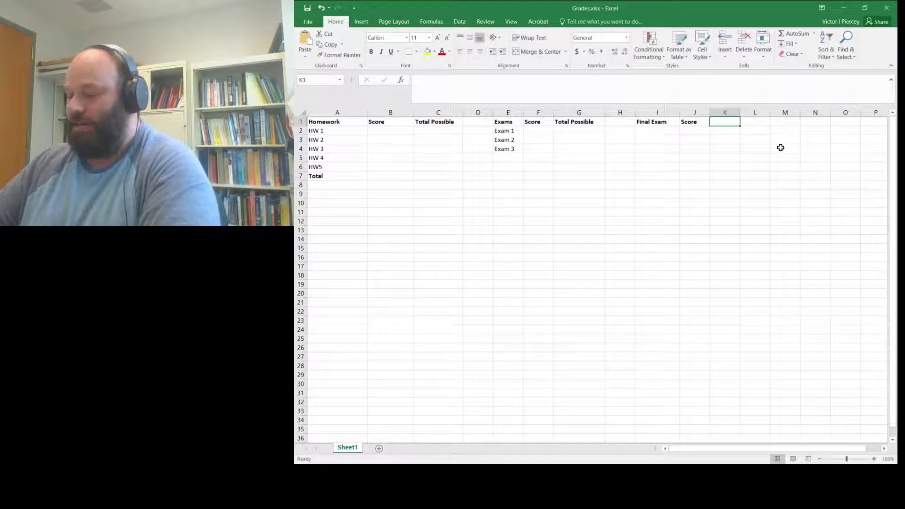
- Enter the bold heading Total Possible in cell K1 and widen column K to fit it
key("ctrl+b")
type("T")
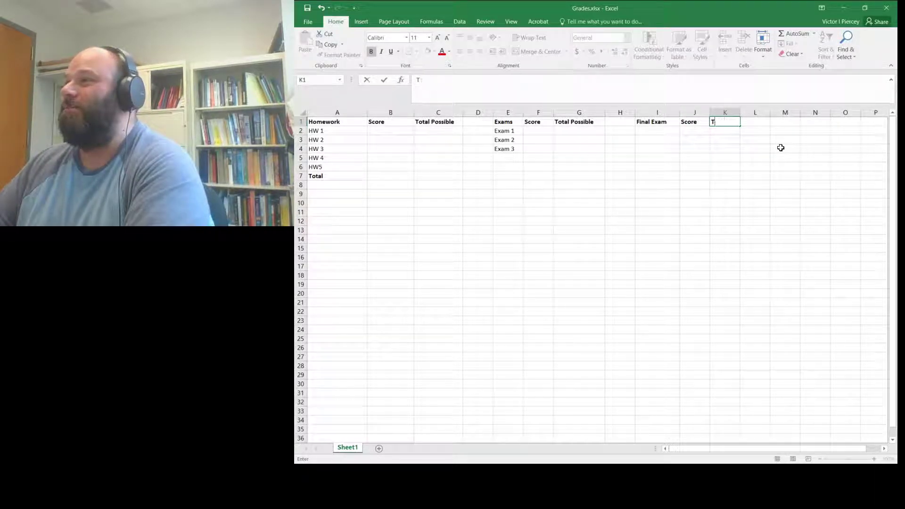
type("potalotal Possible")
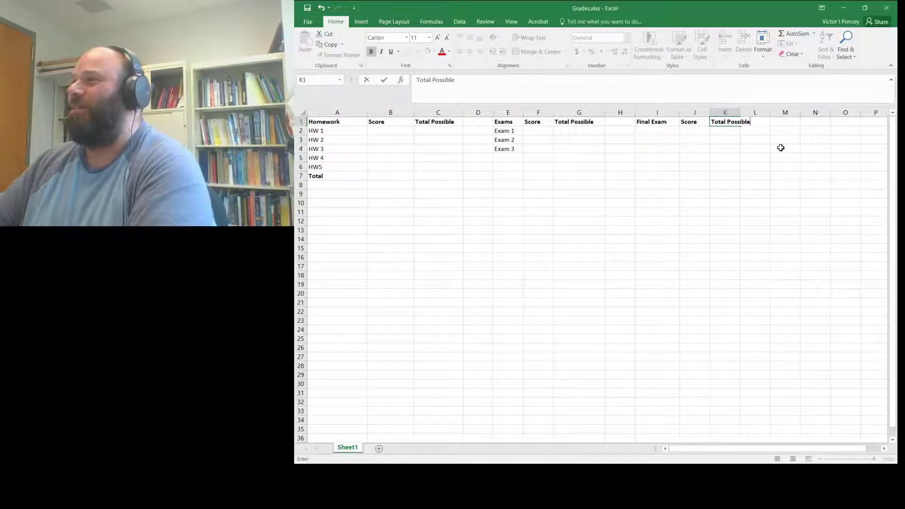
key("Return")
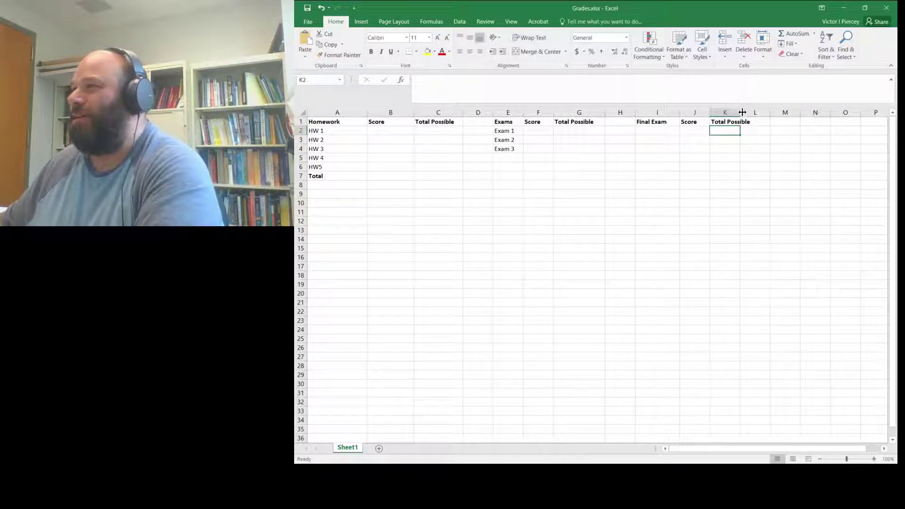
left_click_drag(742, 112, 759, 112)
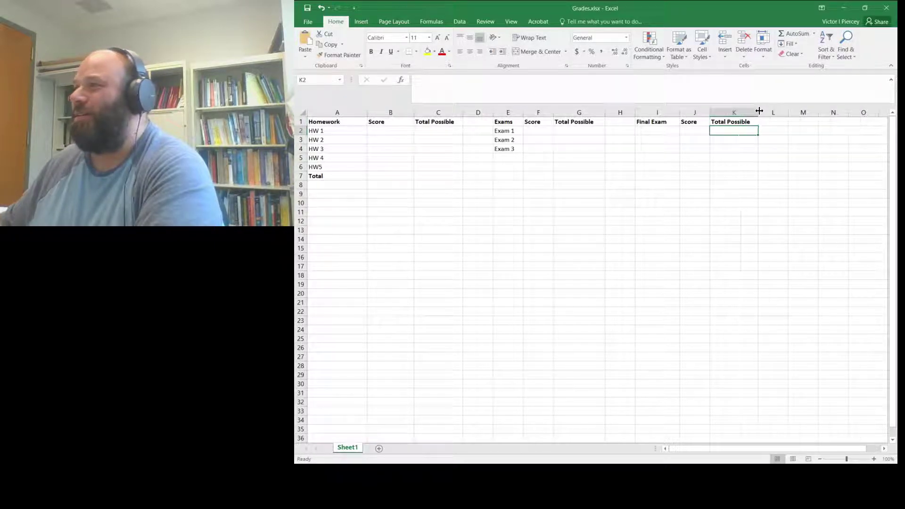
- Enter the bold label Total in cell E5 below Exam 3
left_click(508, 155)
key("ctrl+b")
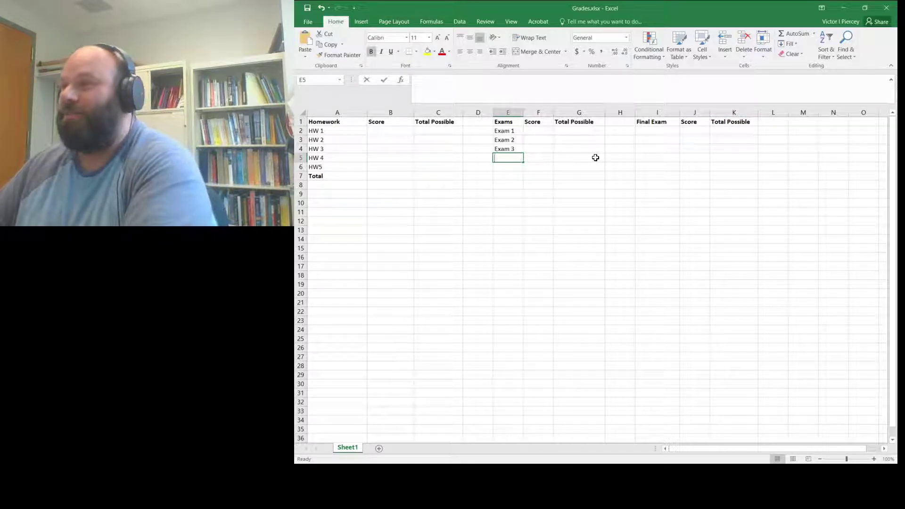
type("Total")
key("Return")
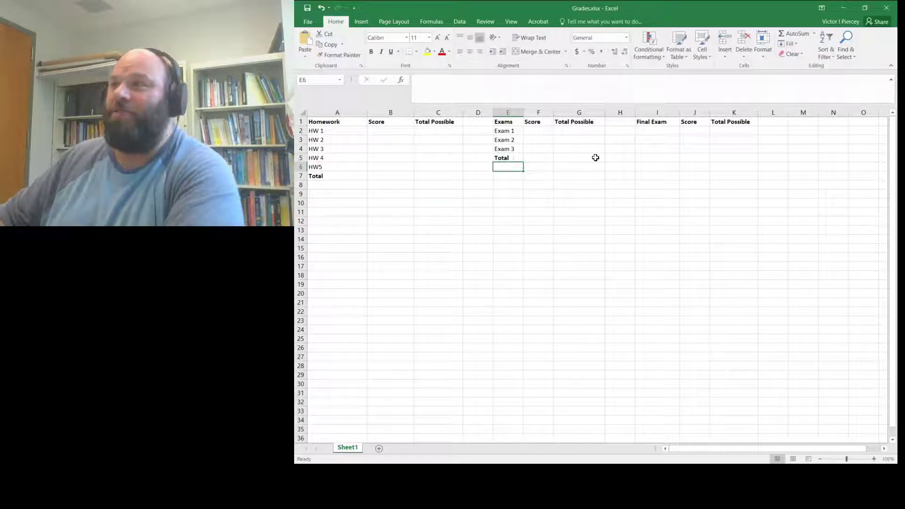
- Enter the bold label Percentage in cell A8 below the homework Total
key("Down")
key("Down")
key("Left")
key("Left")
key("Left")
key("Left")
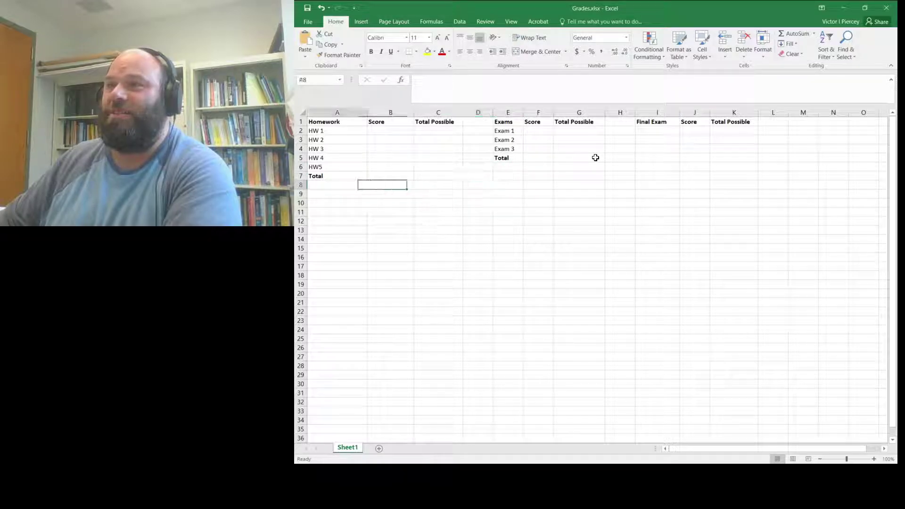
key("ctrl+b")
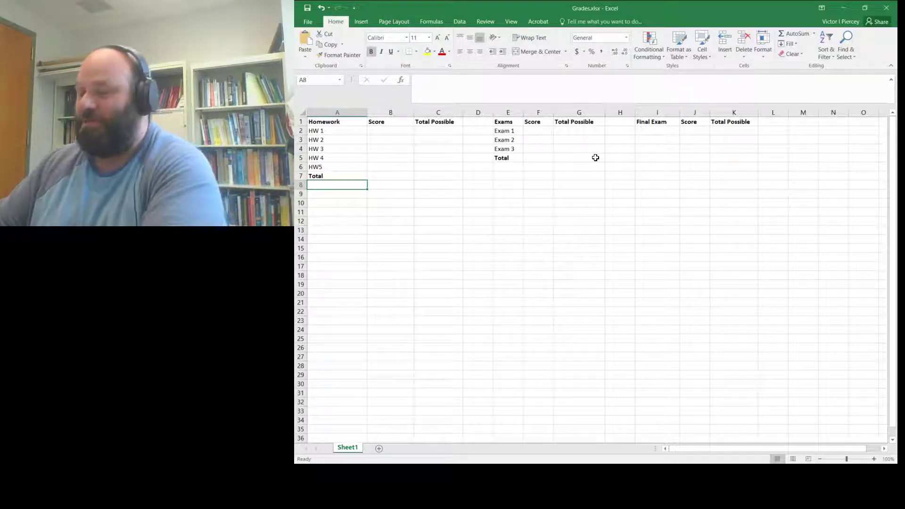
type("Percentage")
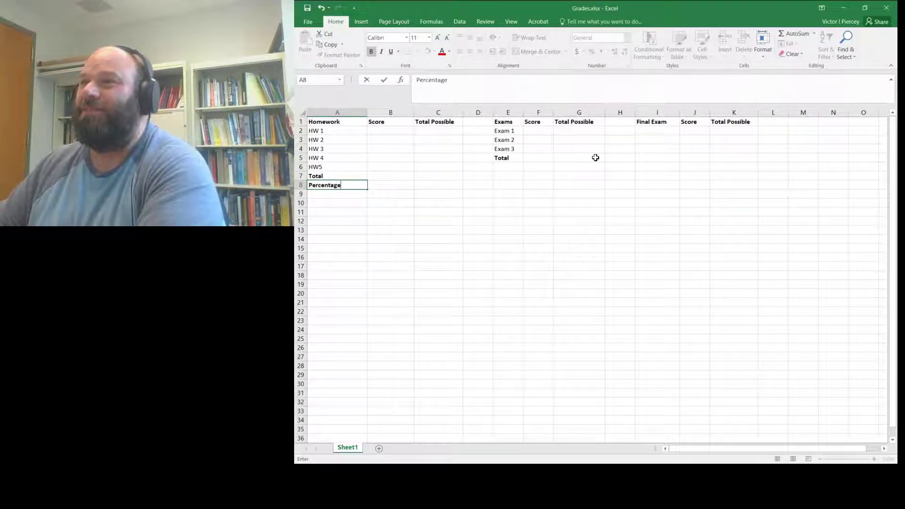
key("Return")
- Enter the bold label Percentage in cell E6 below the exams Total and widen column E to fit it
key("Right")
key("Right")
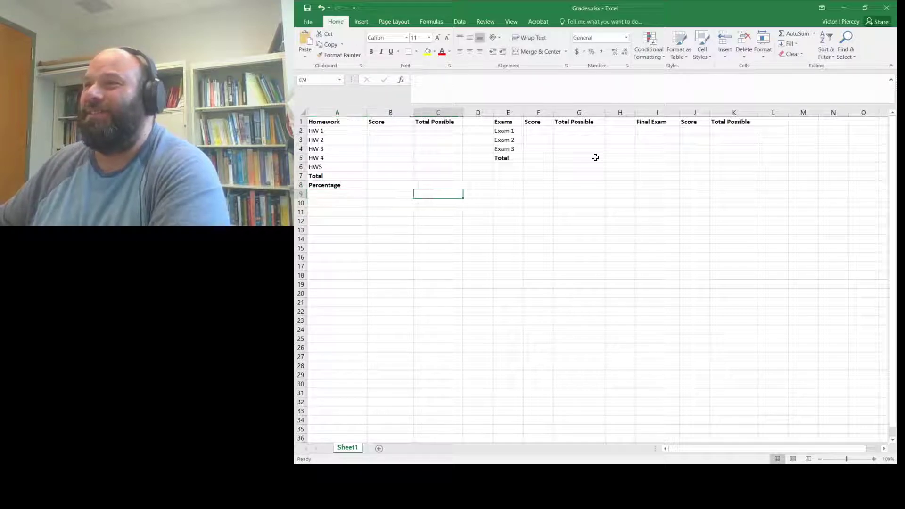
key("Left")
key("Up")
key("Up")
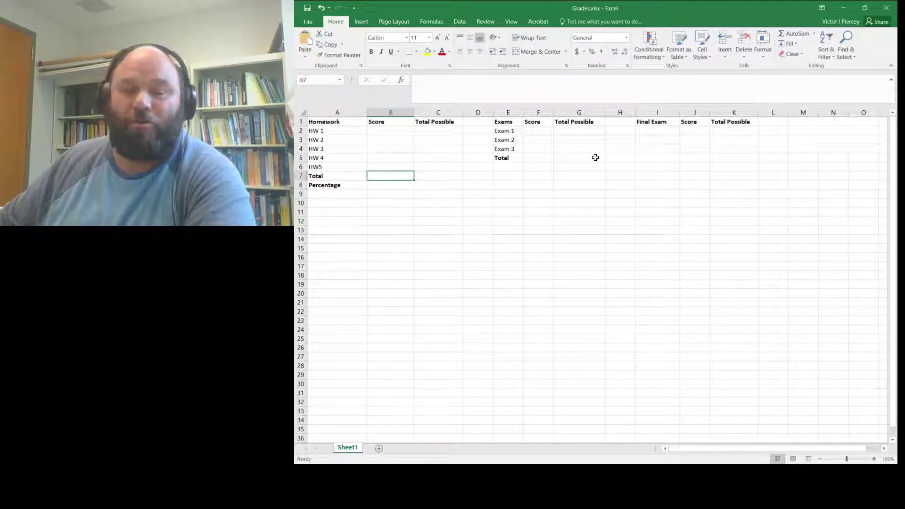
key("Right")
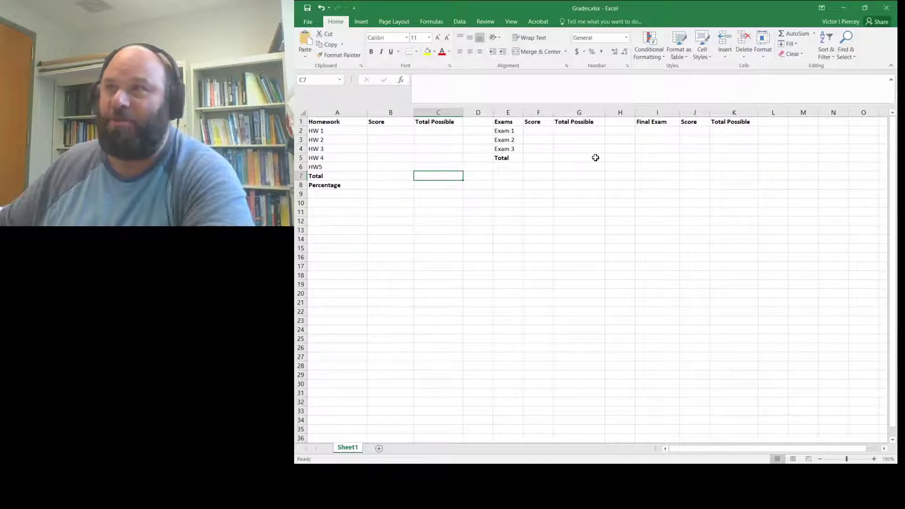
key("Right")
key("Right")
key("Up")
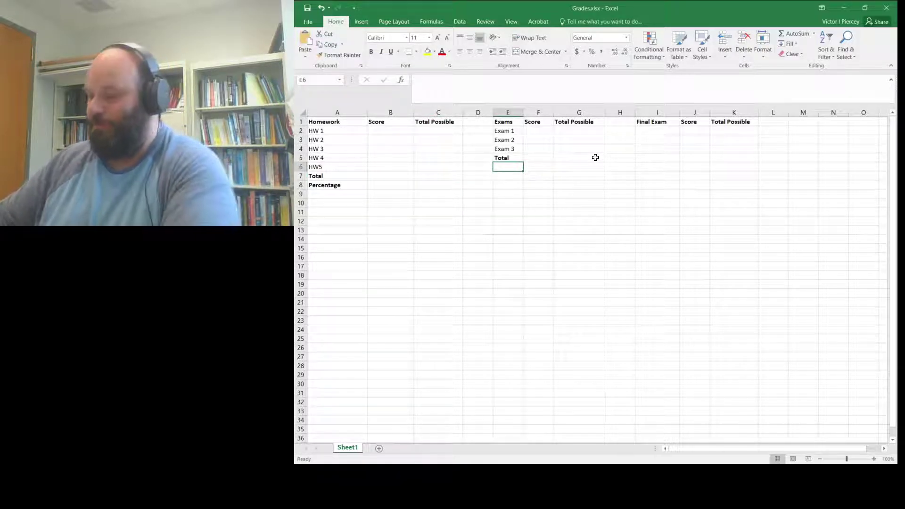
type("Percenta")
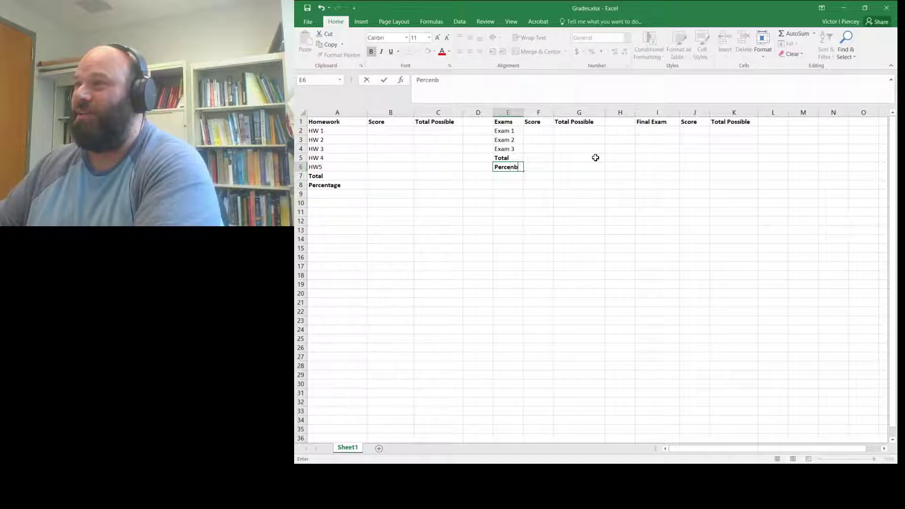
type("ge")
key("Return")
key("Right")
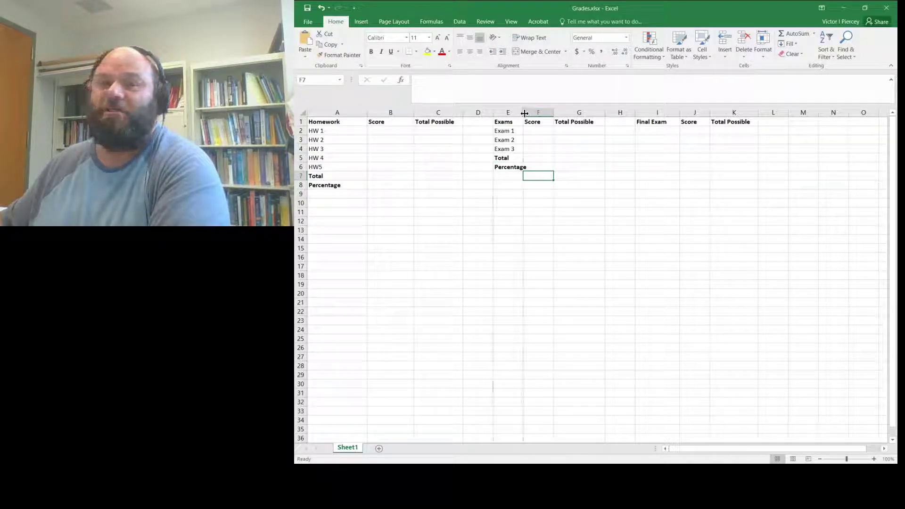
left_click_drag(525, 113, 542, 113)
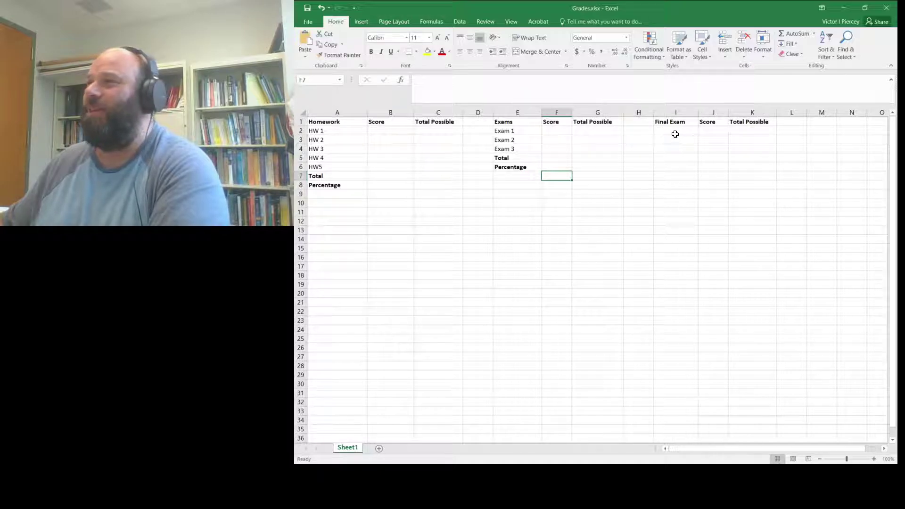
- Enter Final Exam in regular text in cell I2 and the bold label Percentage in cell I3
left_click(678, 138)
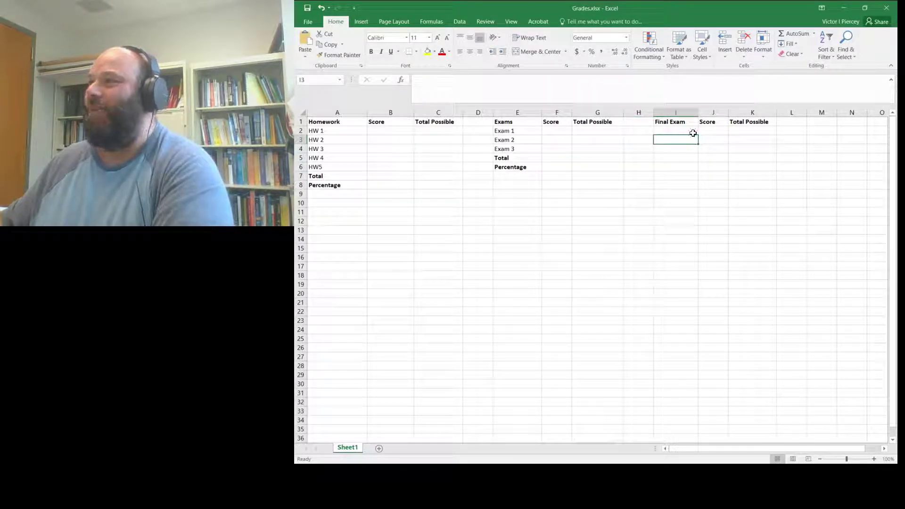
left_click(692, 133)
type("Final Exam")
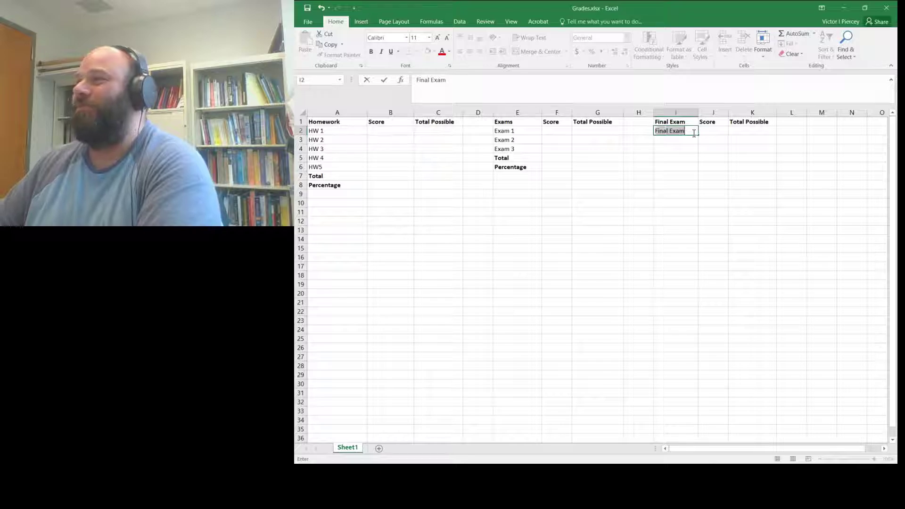
key("Return")
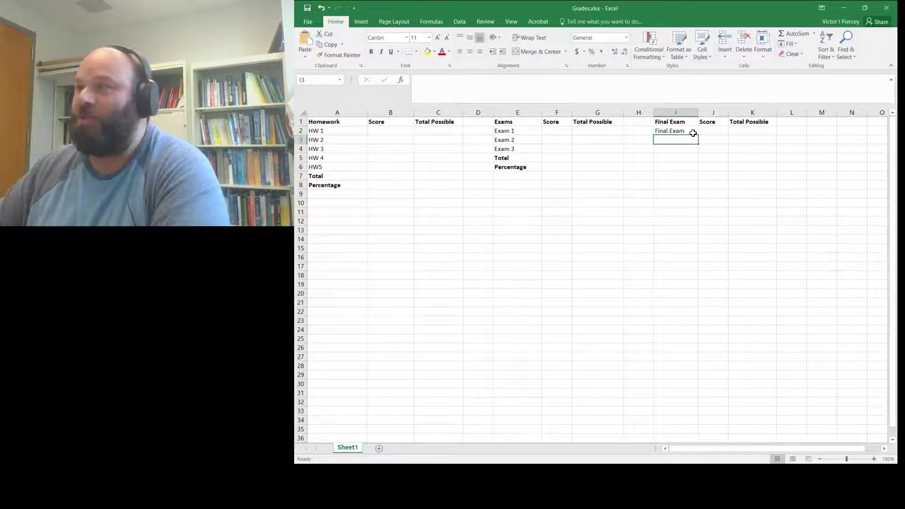
key("ctrl+b")
type("Percentage")
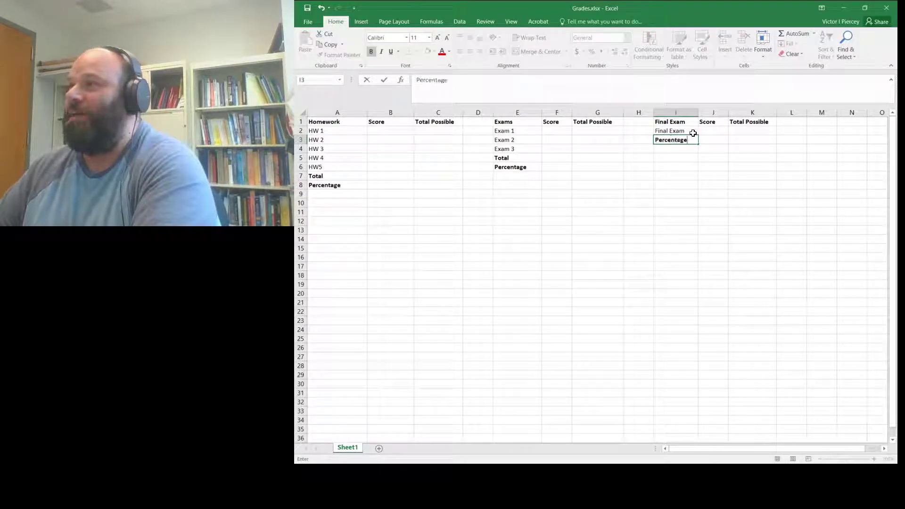
key("Return")
- Enter a score of 45 for HW 1 in cell B2
key("Left")
key("Left")
key("Left")
key("Left")
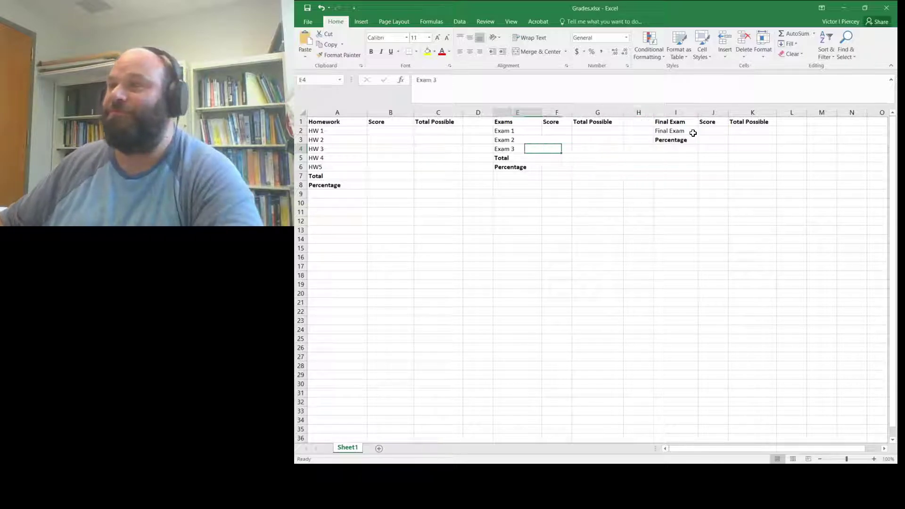
key("Left")
key("Left")
key("Left")
key("Left")
key("Right")
key("Up")
key("Up")
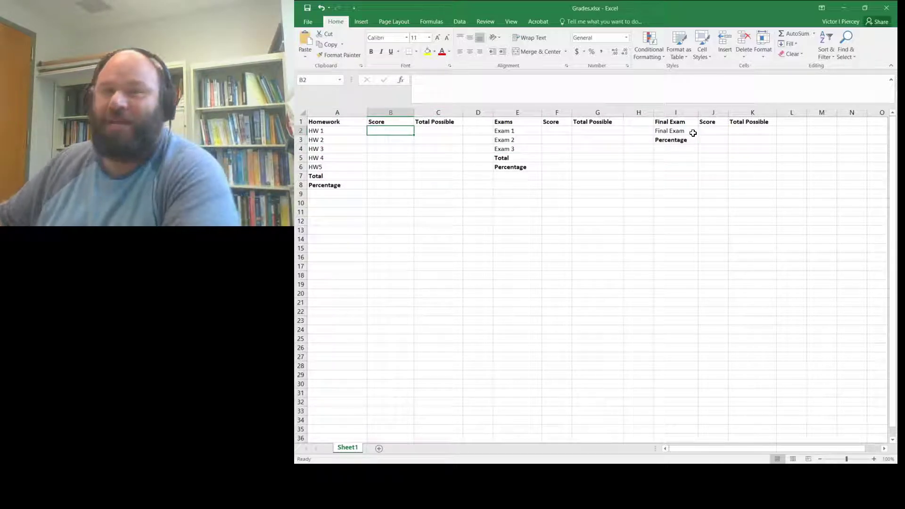
type("45")
key("Tab")
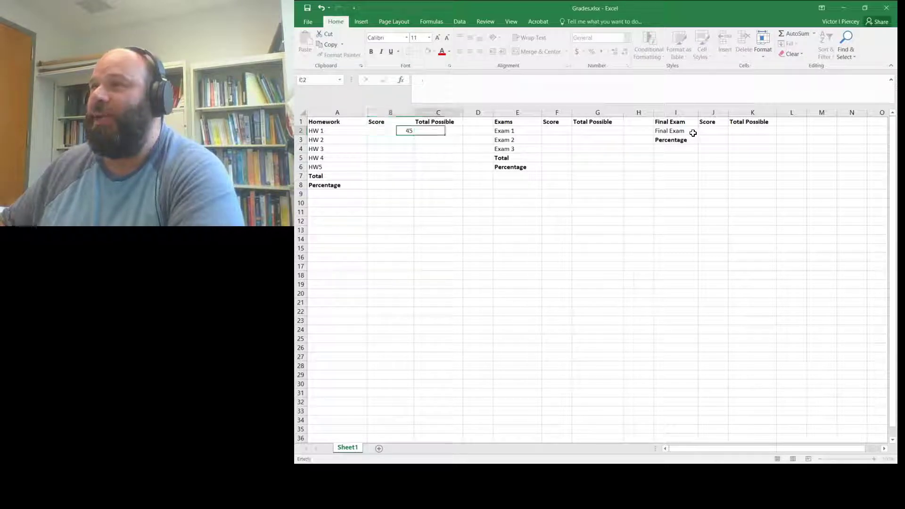
type("60")
key("Down")
key("Up")
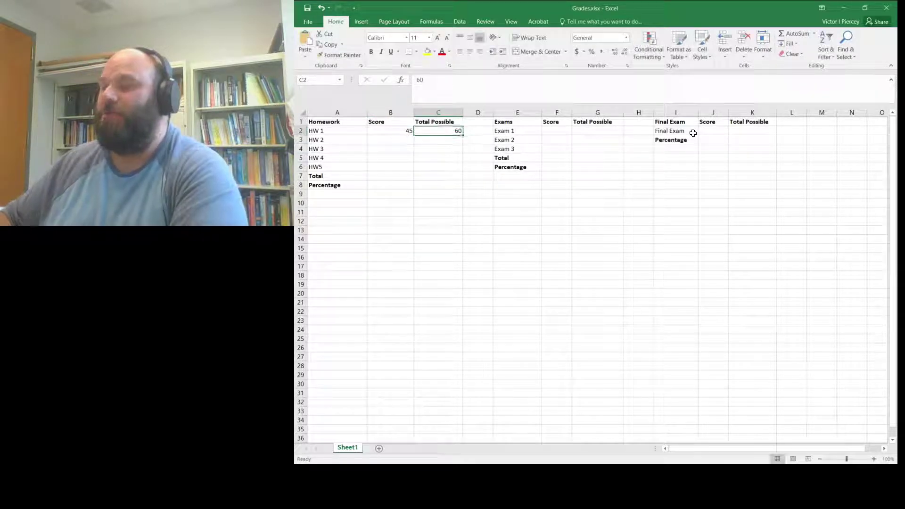
- Set the total possible points for HW 1 in cell C2 to 50
type("50")
key("Return")
- Enter a score of 30 for HW 2 in cell B3 and 30 total possible points in cell C3
key("Left")
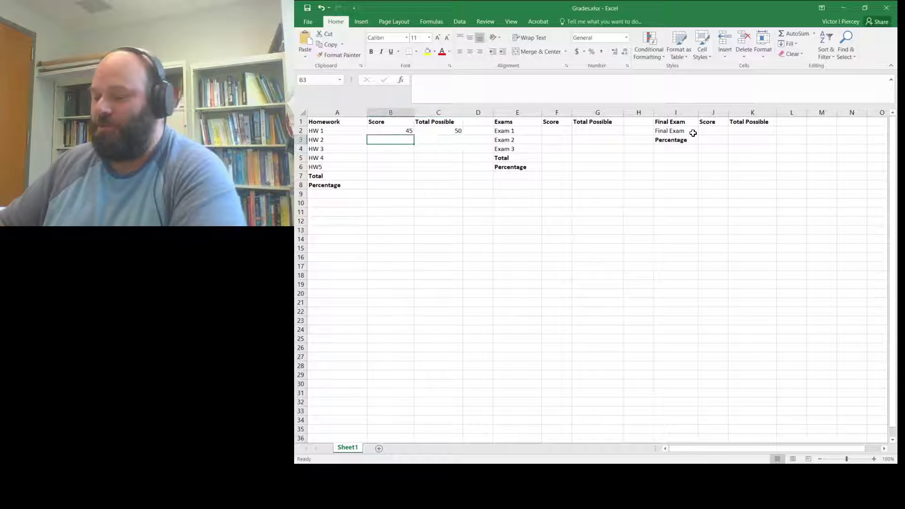
type("30")
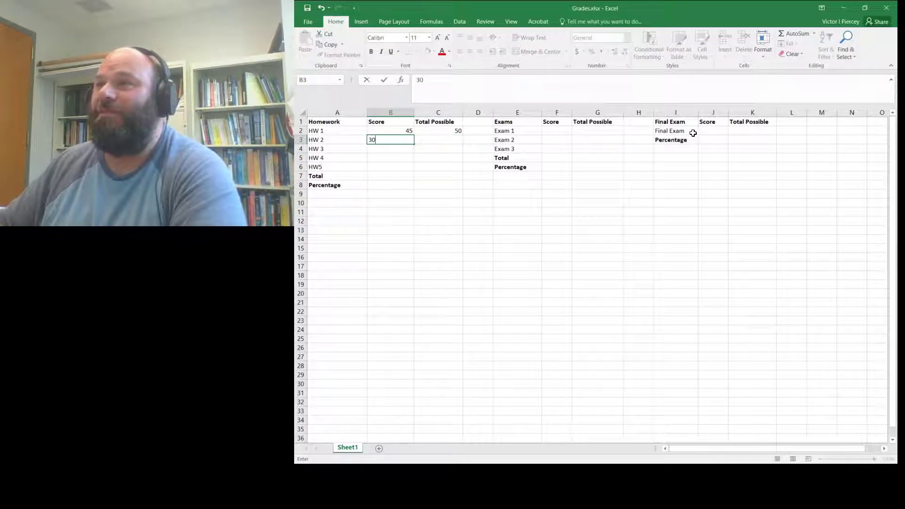
key("Return")
key("Right")
key("Up")
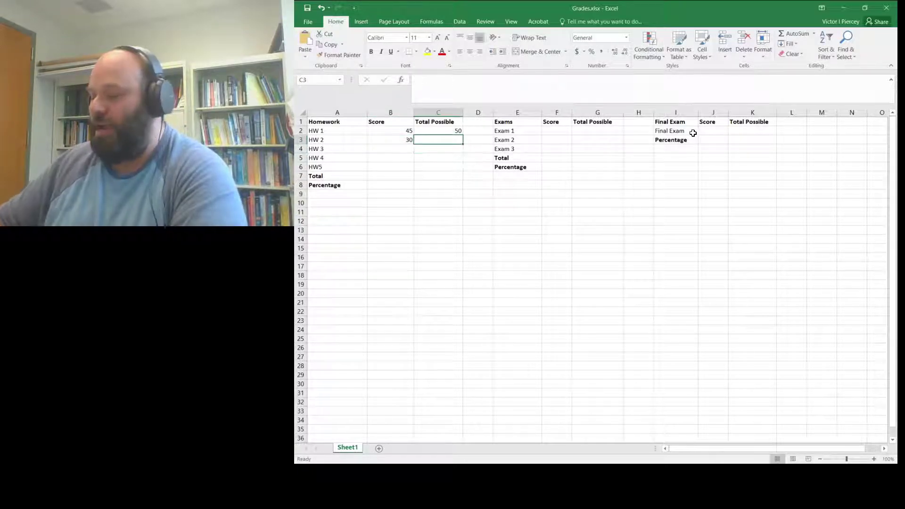
type("30")
key("Return")
- Enter a score of 25 for HW 3 in cell B4 and 40 total possible points in cell C4
key("Left")
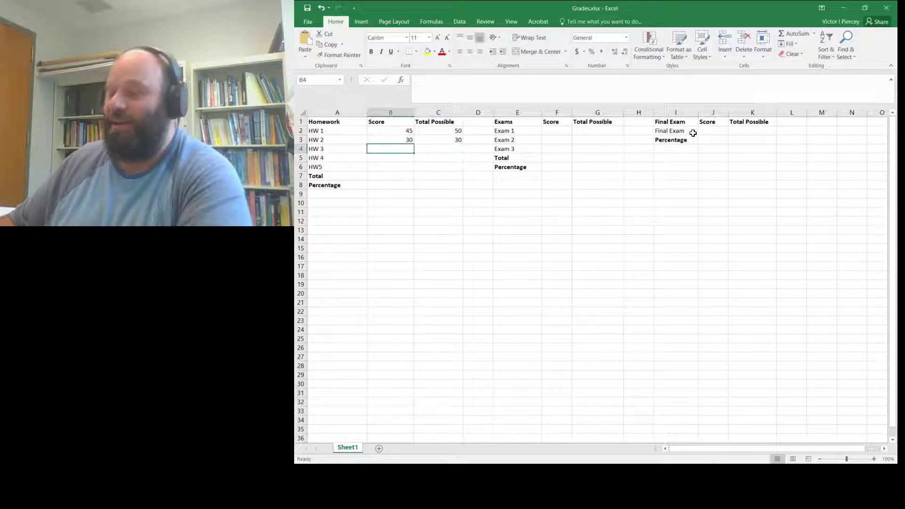
type("25")
key("Tab")
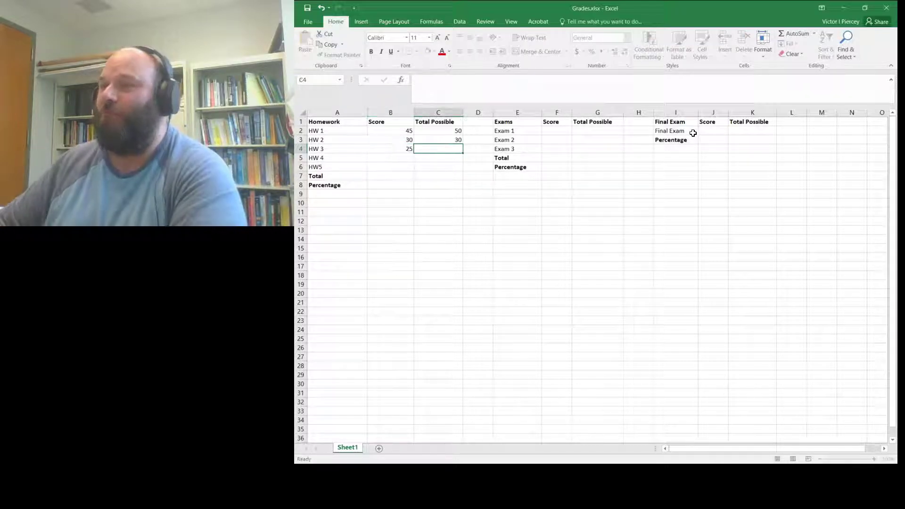
type("40")
key("Return")
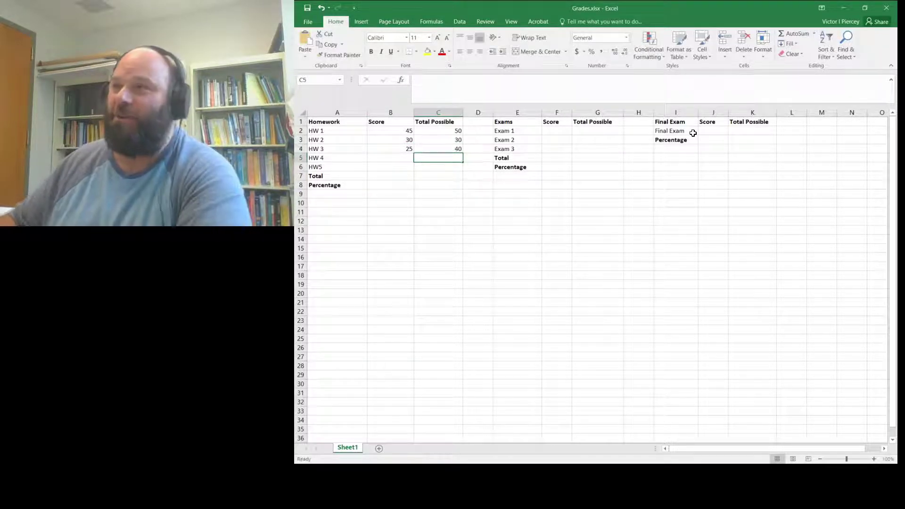
- Enter a score of 40 for HW 4 in cell B5 and 60 total possible points in cell C5
key("Left")
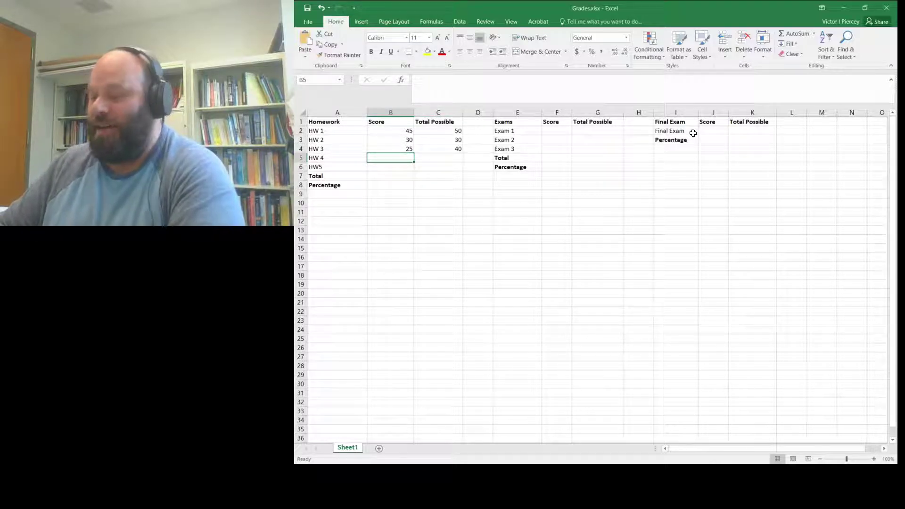
type("40")
key("Tab")
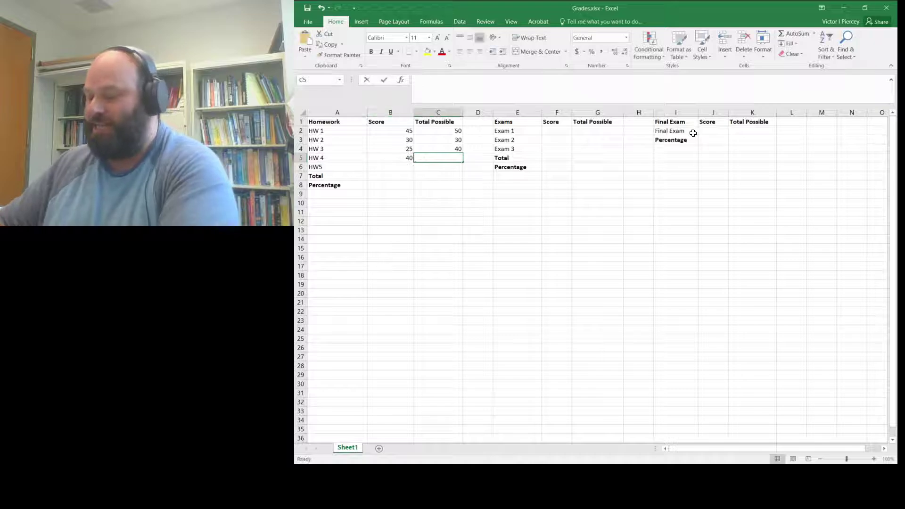
type("60")
key("Return")
- Enter a score of 48 for HW5 in cell B6 and 50 total possible points in cell C6
key("Left")
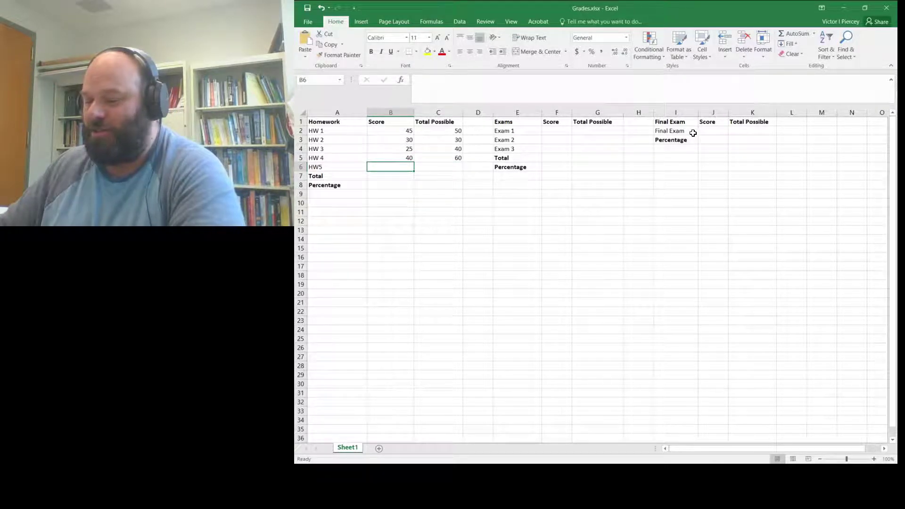
type("48")
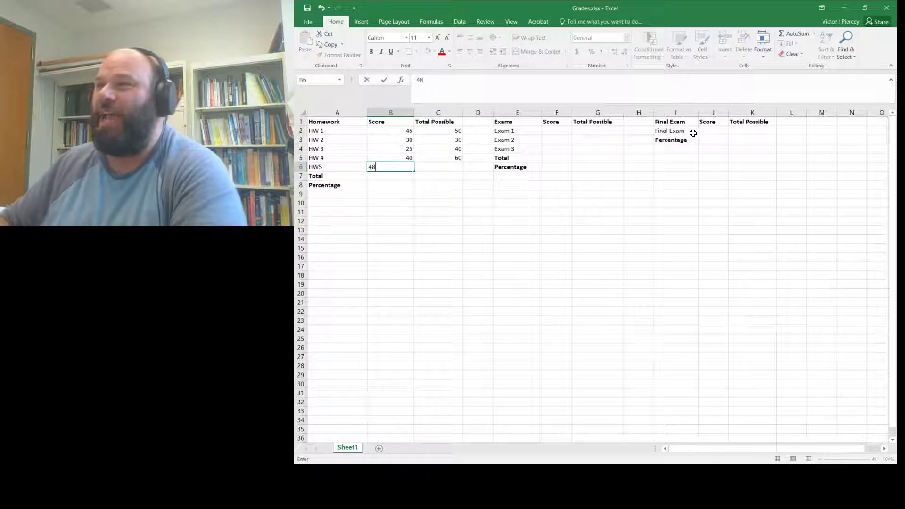
key("Tab")
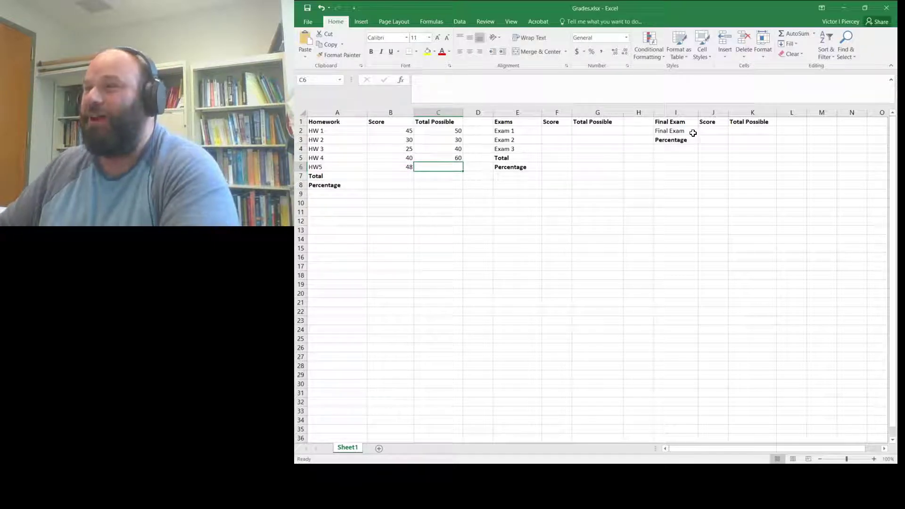
type("50")
key("Return")
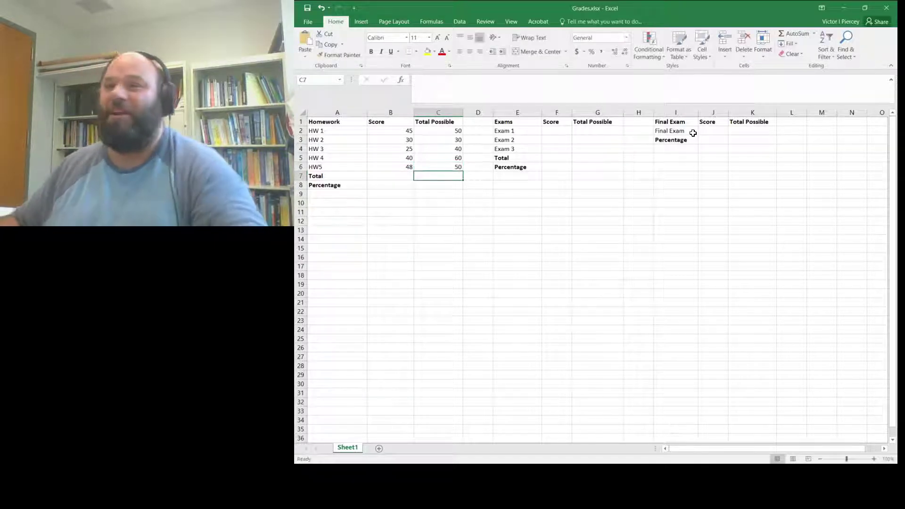
- Sum the homework scores in B2 through B6 into the Total cell B7 with AutoSum
key("Left")
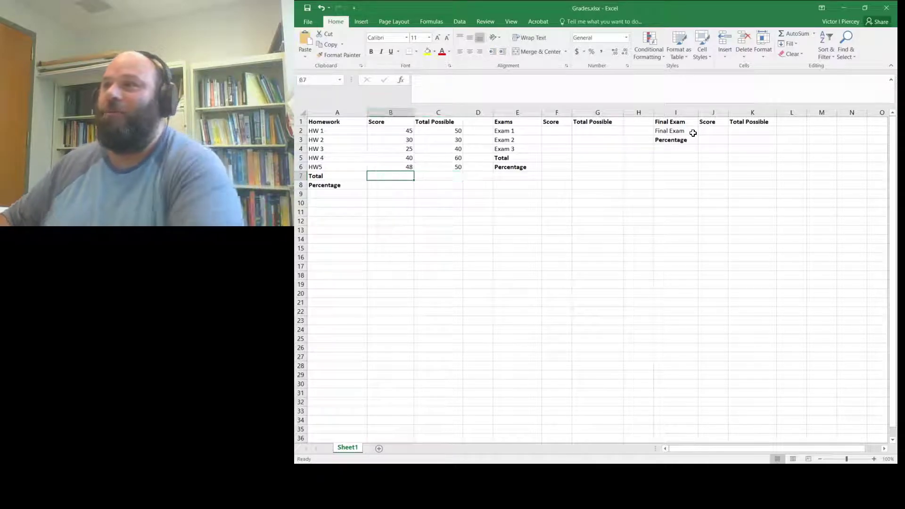
key("Up")
key("Up")
key("Up")
key("Up")
key("Up")
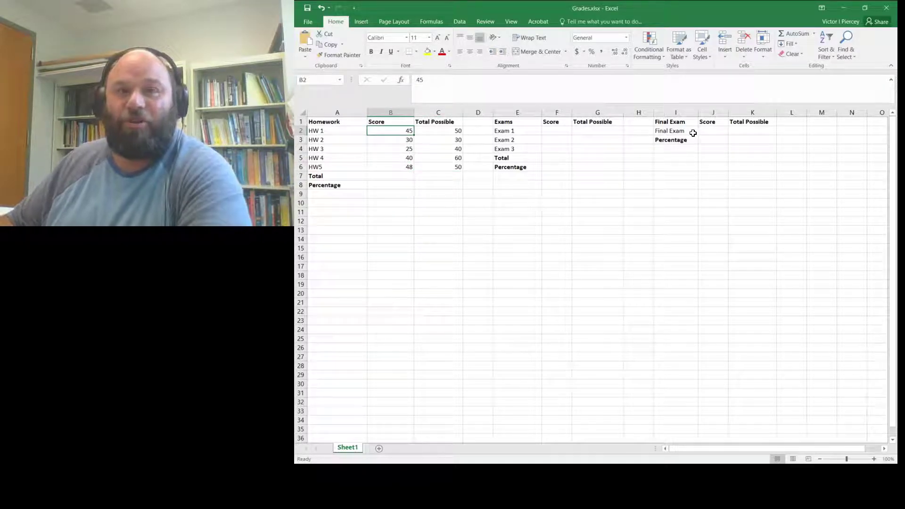
key("shift+Down")
key("shift+Down")
key("shift+Down")
key("shift+Down")
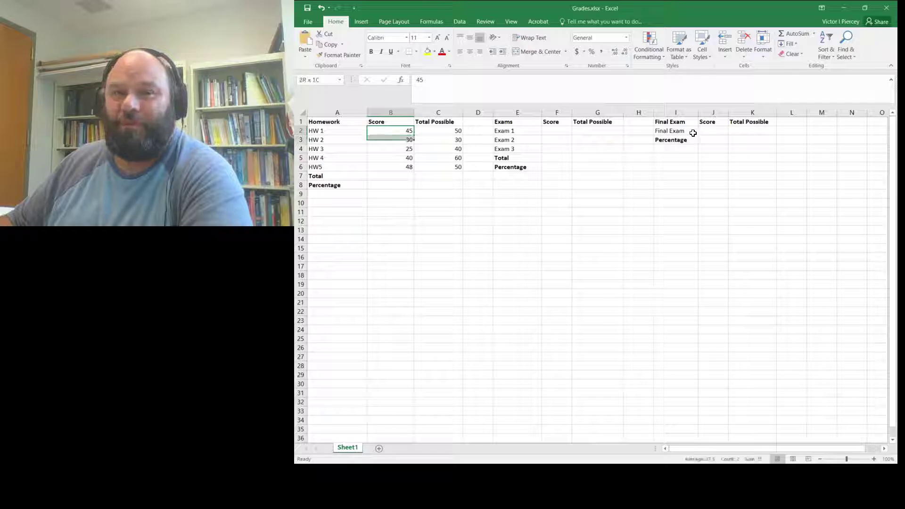
key("shift+Down")
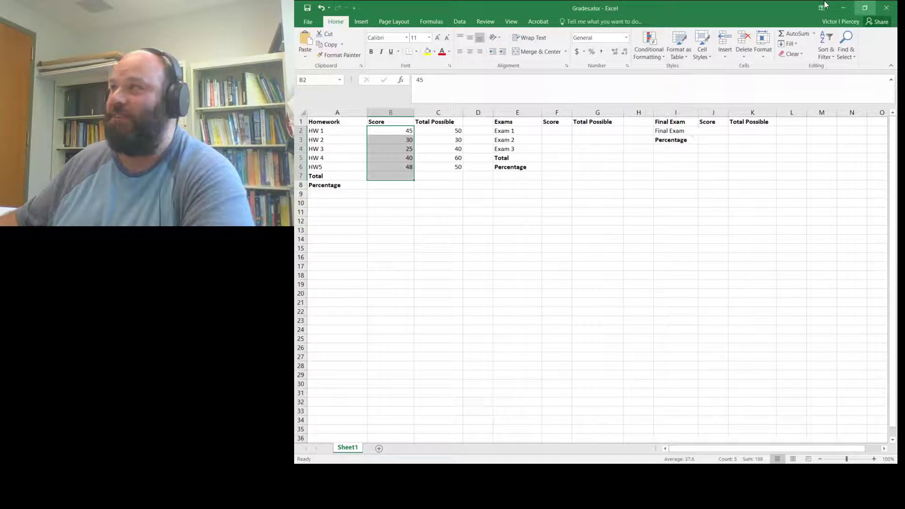
left_click(784, 31)
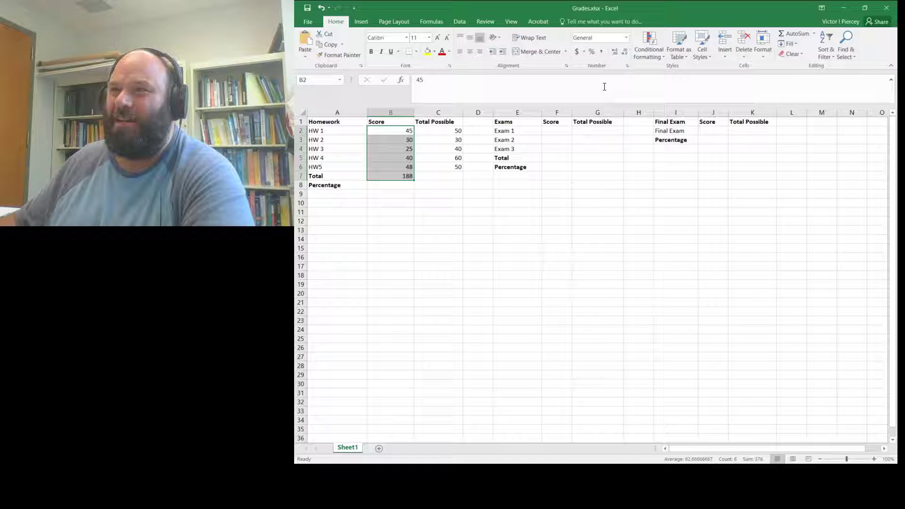
- Sum the homework total possible points in C2 through C6 into cell C7 with AutoSum
left_click(456, 131)
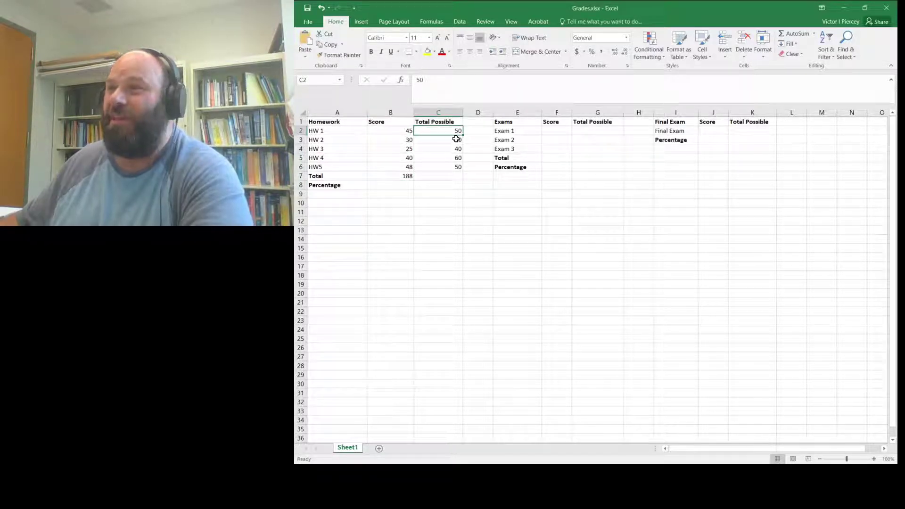
left_click(449, 175, "shift")
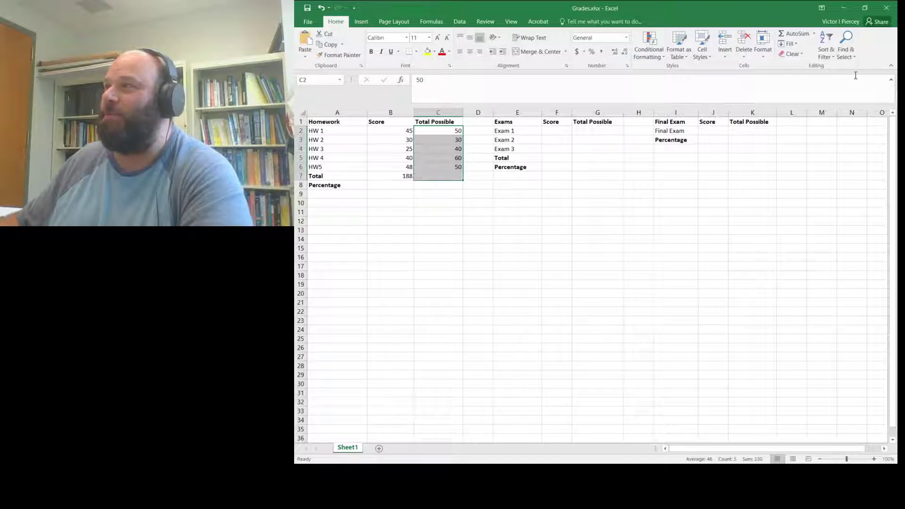
left_click(796, 33)
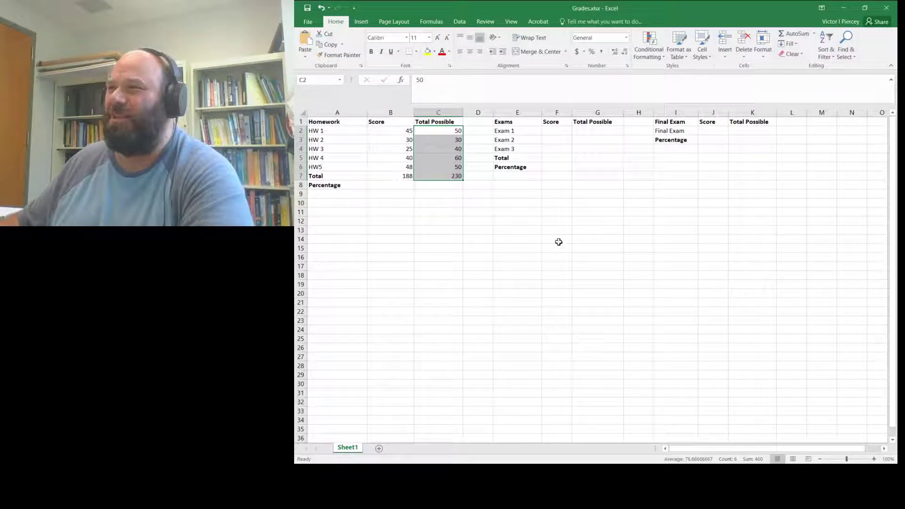
- Calculate the homework percentage in cell B8 with the formula =b7/c7
left_click(396, 188)
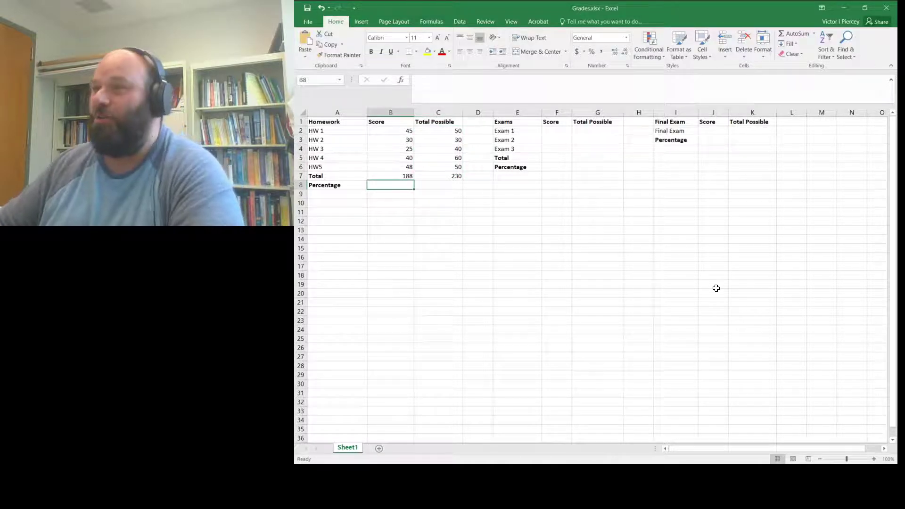
type("=")
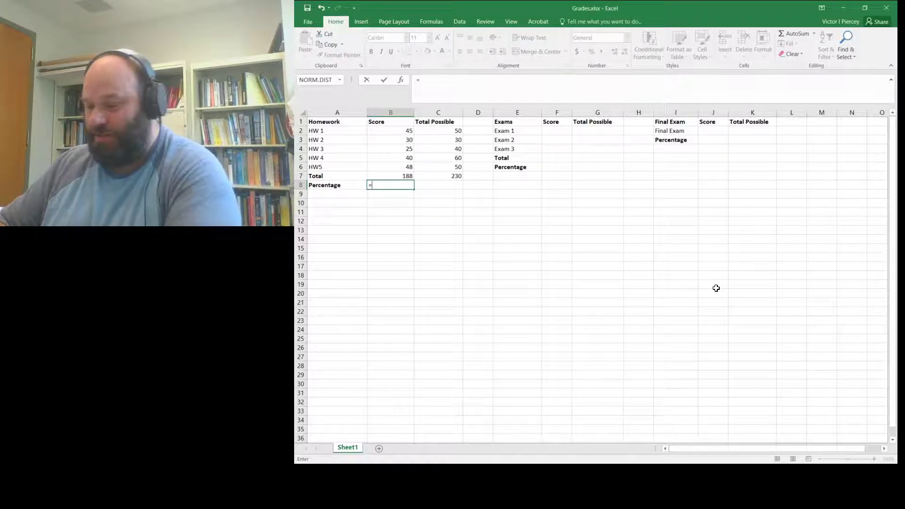
type("b7/")
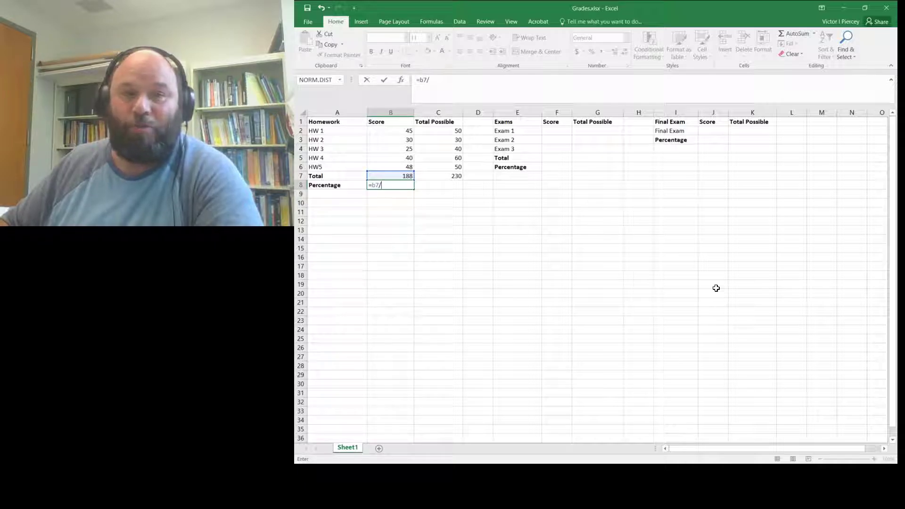
type("c7")
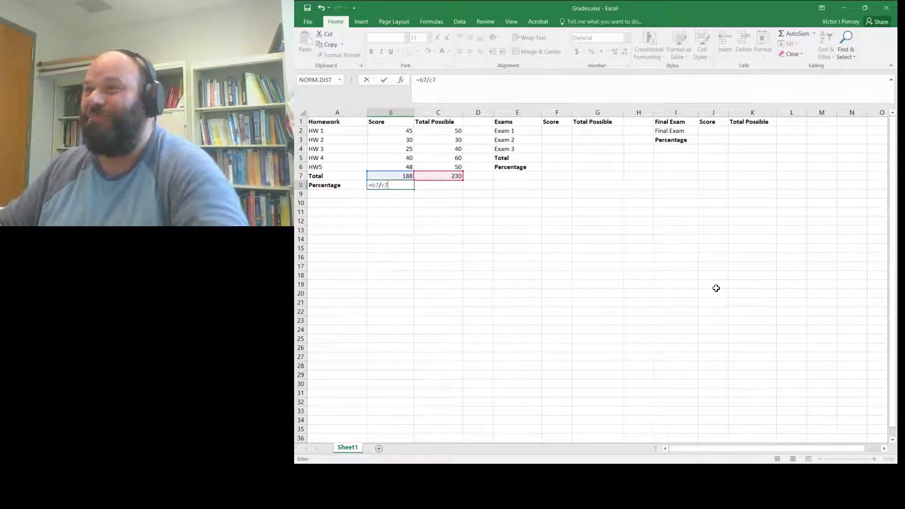
key("Return")
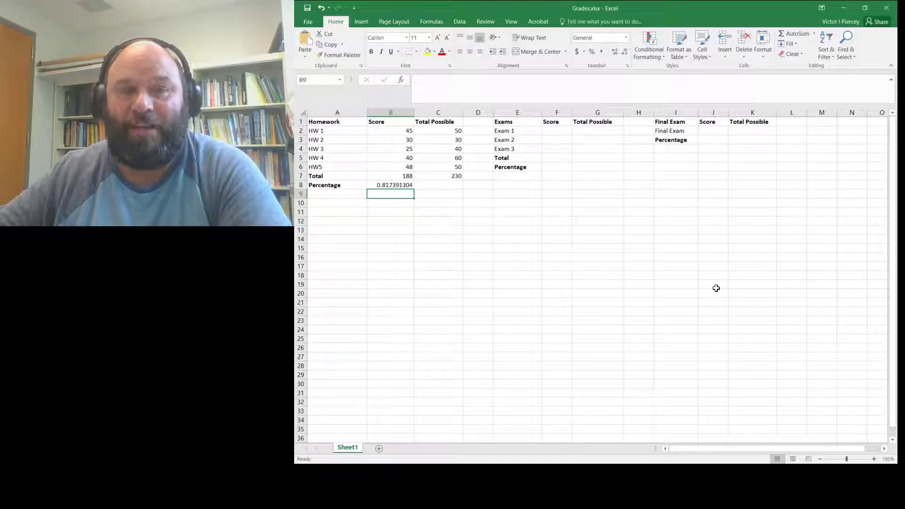
- Enter a score of 91 for Exam 1 in cell F2
left_click(567, 131)
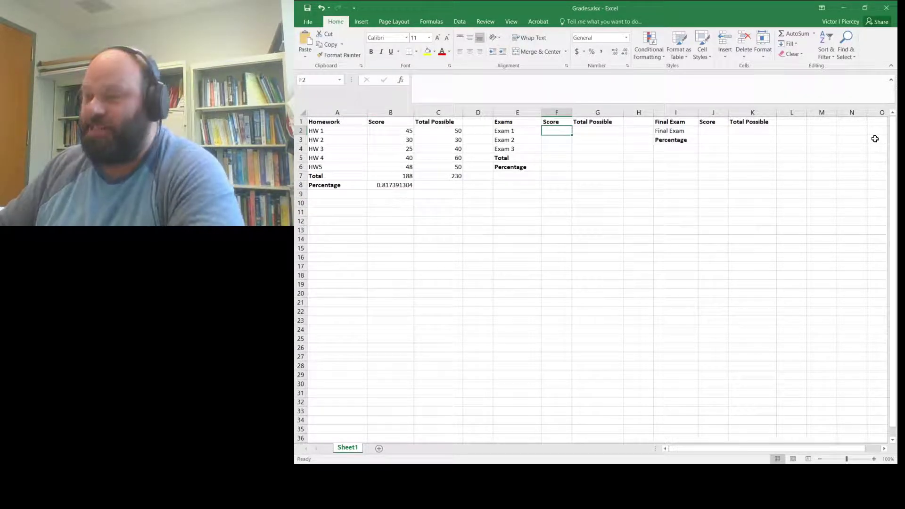
type("91")
key("Return")
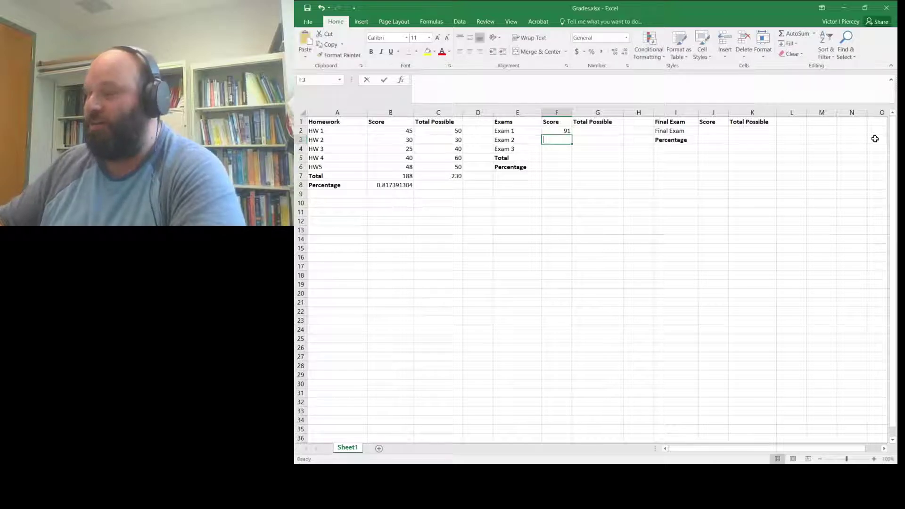
type("100")
key("BackSpace")
key("BackSpace")
key("BackSpace")
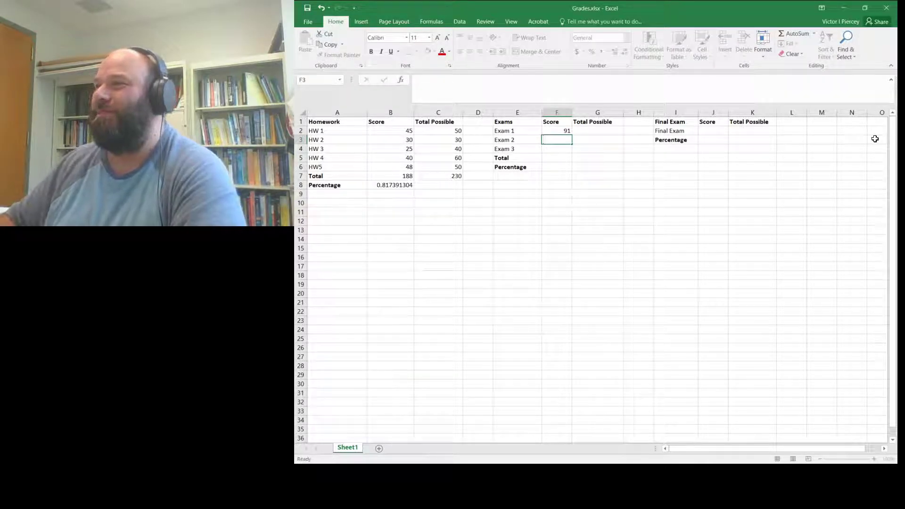
- Set the total possible points for Exam 1 in cell G2 to 100
key("Up")
key("Right")
type("100")
key("Return")
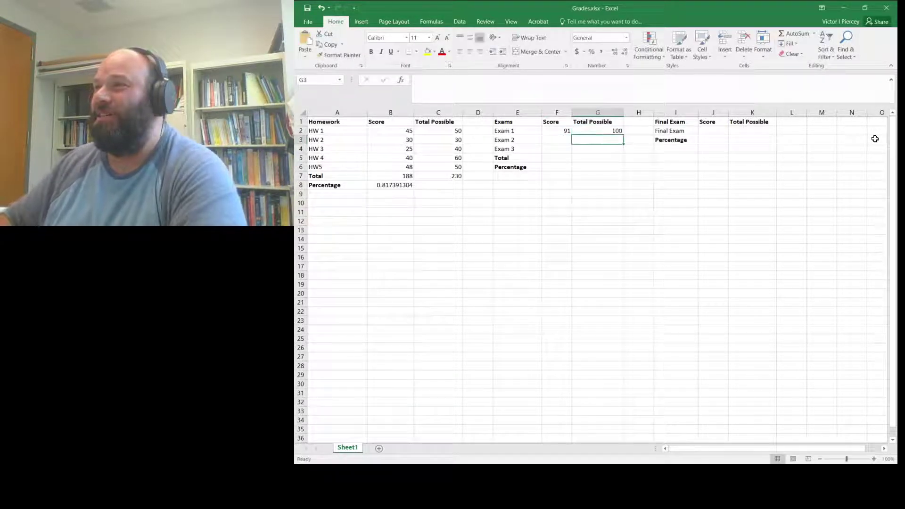
- Enter a score of 72 for Exam 2 in cell F3 and 100 total possible points in cell G3
key("Left")
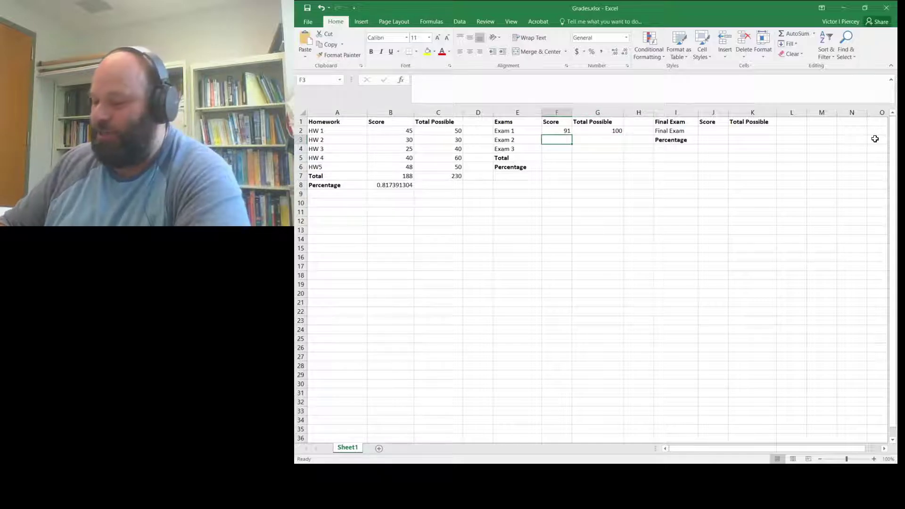
type("72")
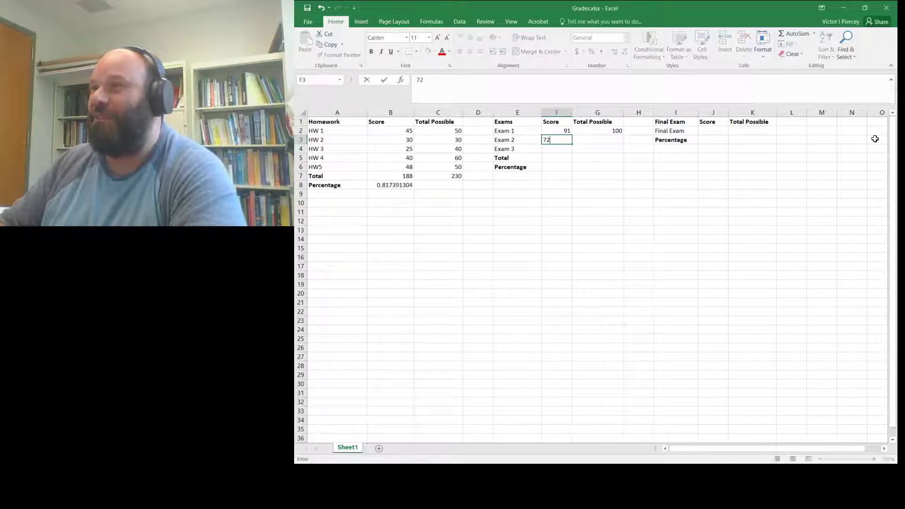
key("Right")
type("100")
key("Return")
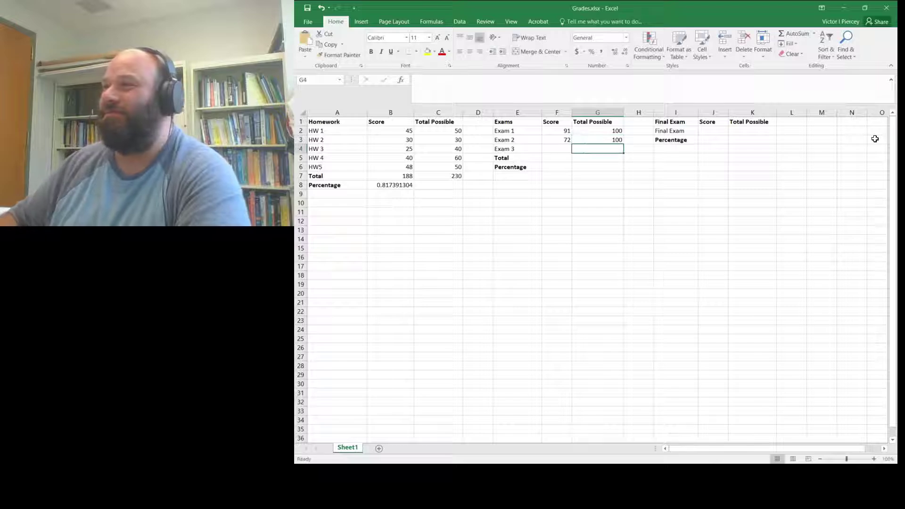
- Enter a score of 85 for Exam 3 in cell F4 and 100 total possible points in cell G4
key("Left")
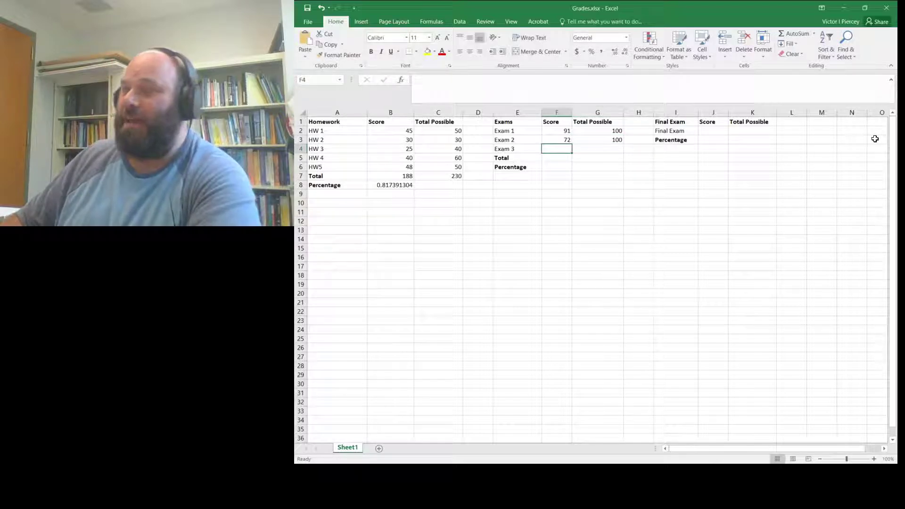
type("85")
key("Right")
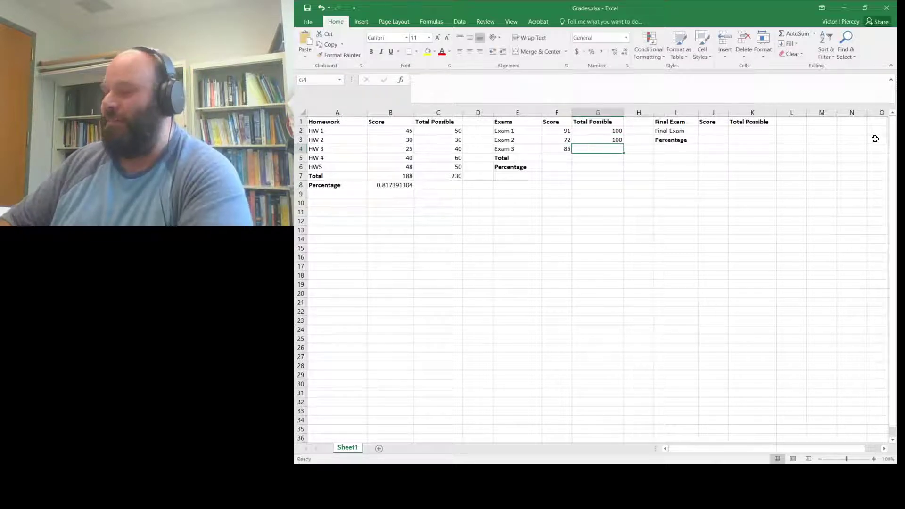
type("100")
key("Return")
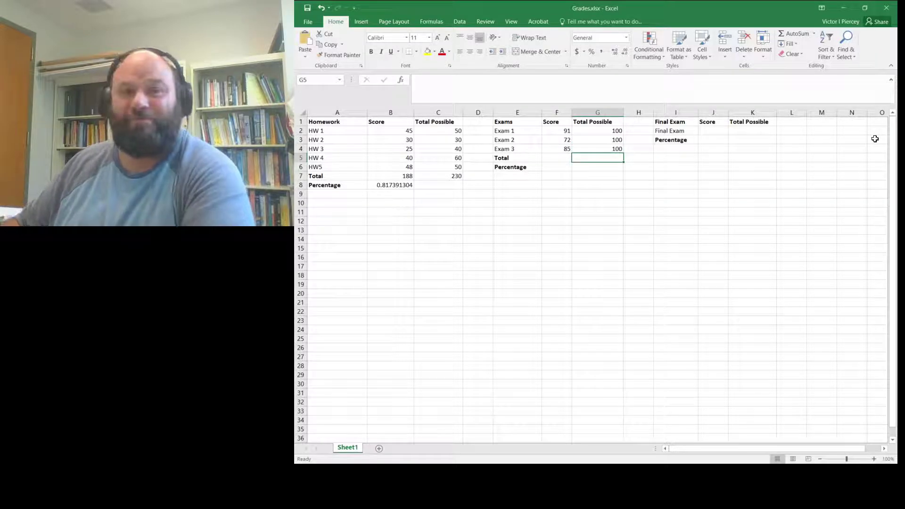
- Sum the exam scores in cell F5 and the exams' total possible points in cell G5 with AutoSum
key("Left")
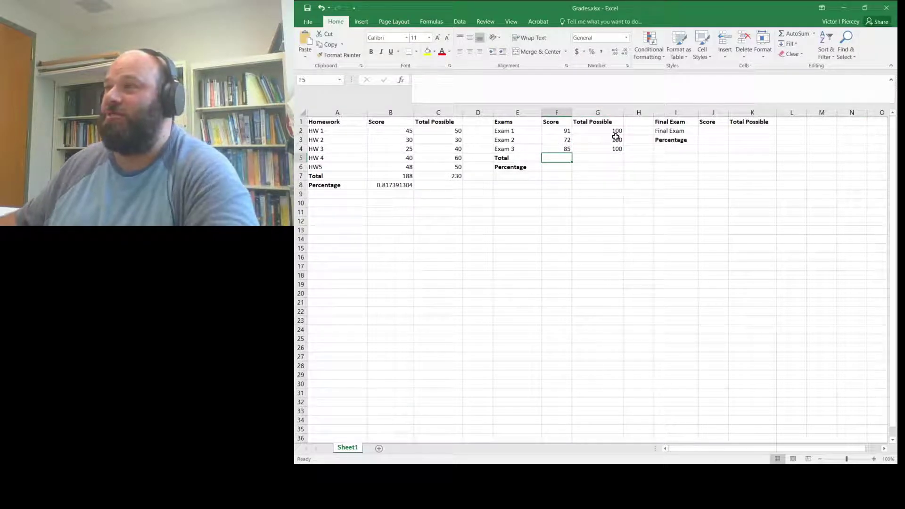
left_click_drag(564, 133, 564, 158)
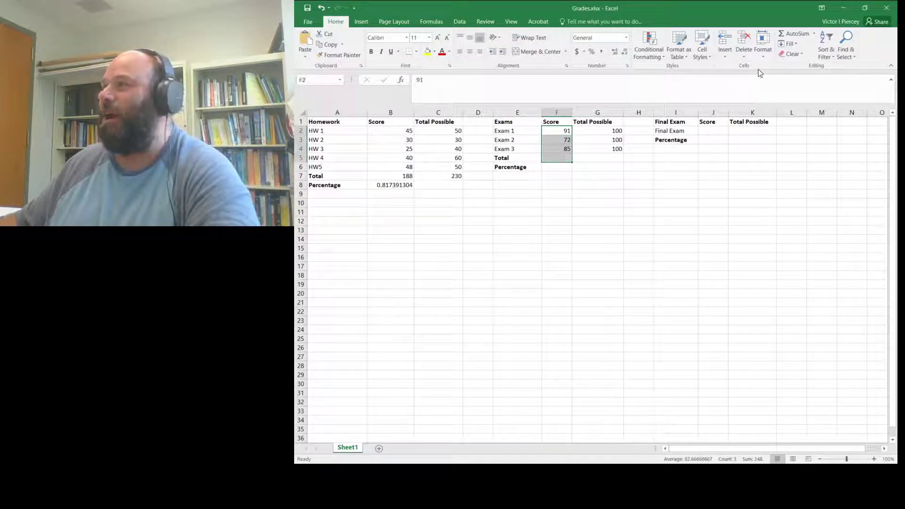
left_click(795, 34)
left_click(601, 137)
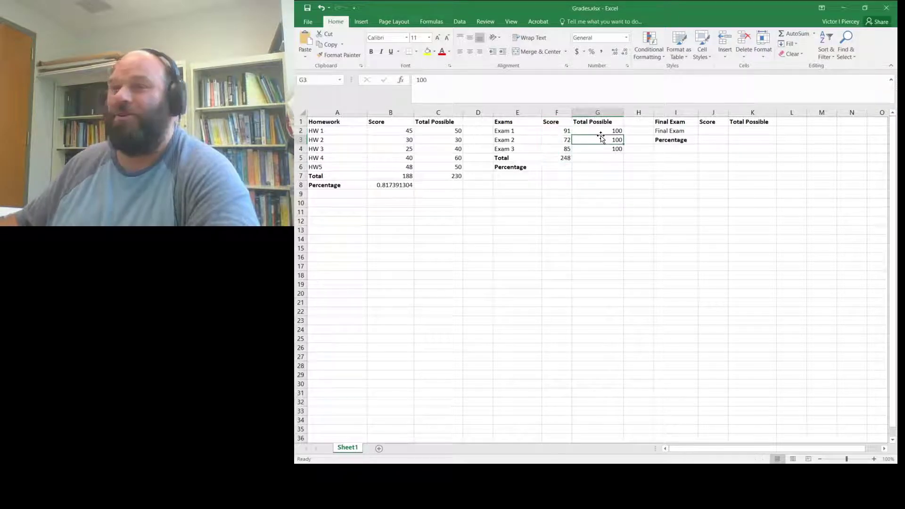
left_click_drag(607, 130, 608, 158)
left_click(795, 33)
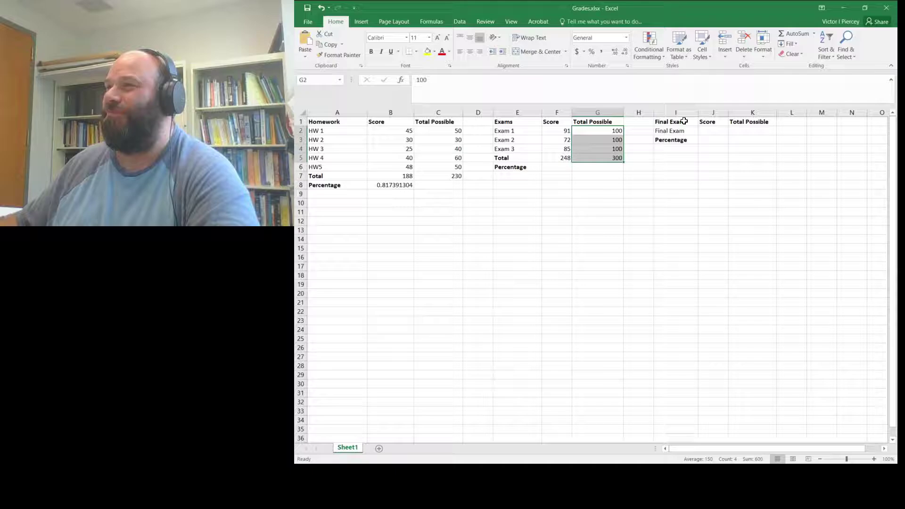
- Calculate the exam percentage in cell F6 with the formula =F5/G5
left_click(558, 167)
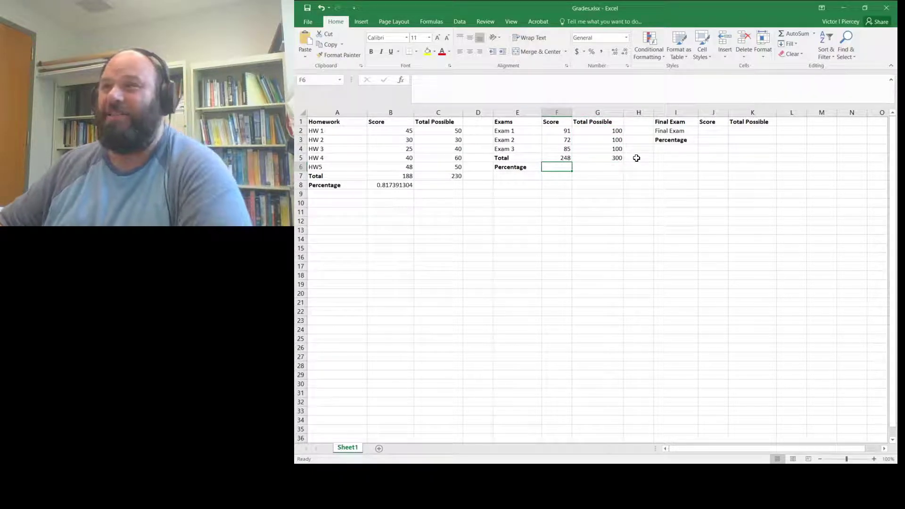
type("=")
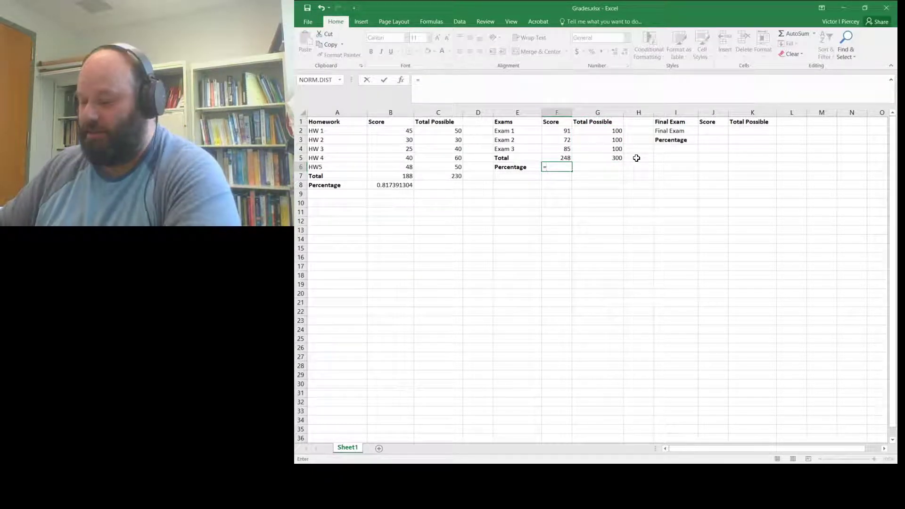
type("b5")
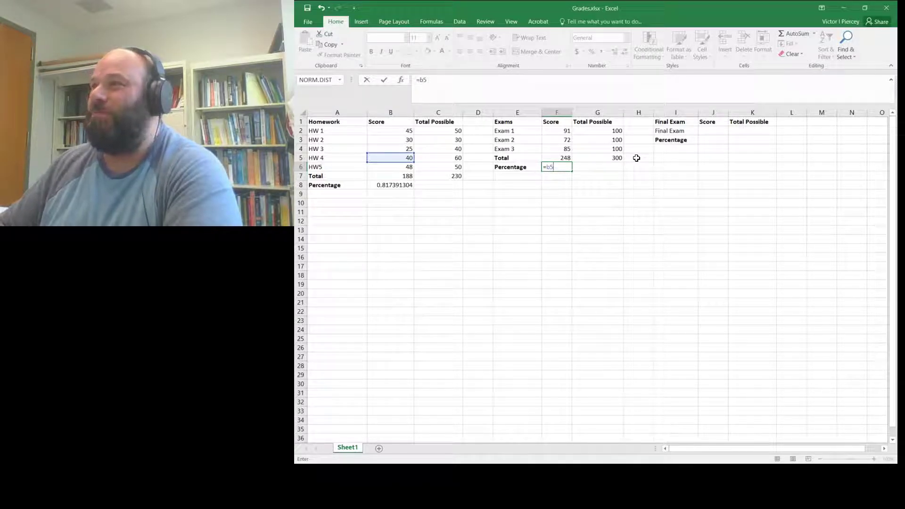
key("BackSpace")
key("BackSpace")
type("f5")
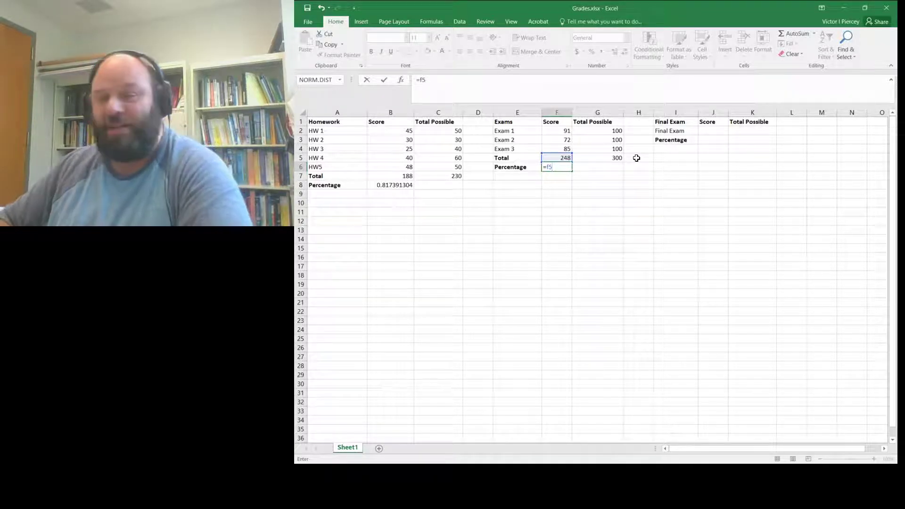
type("/")
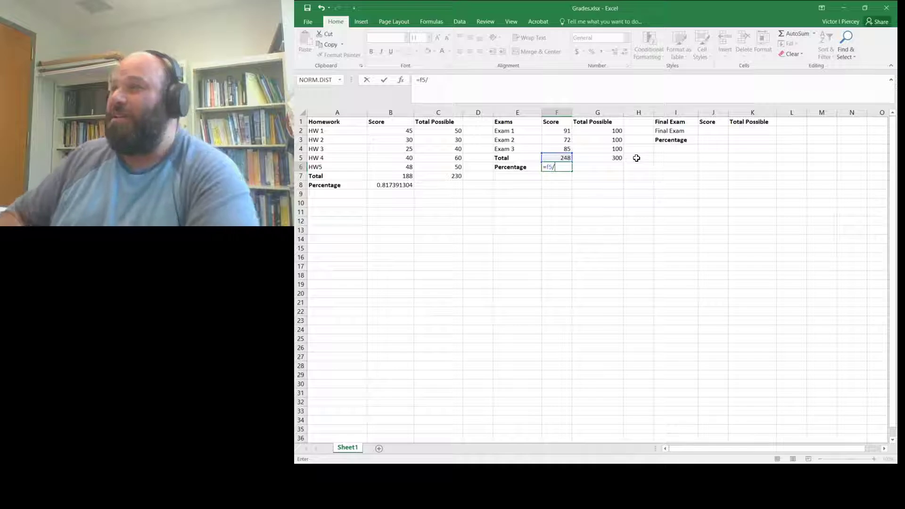
type("g5")
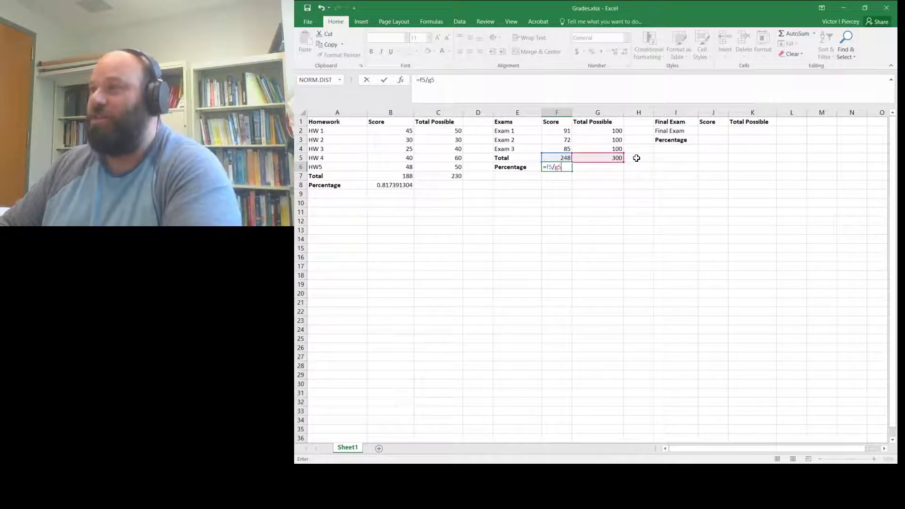
key("Return")
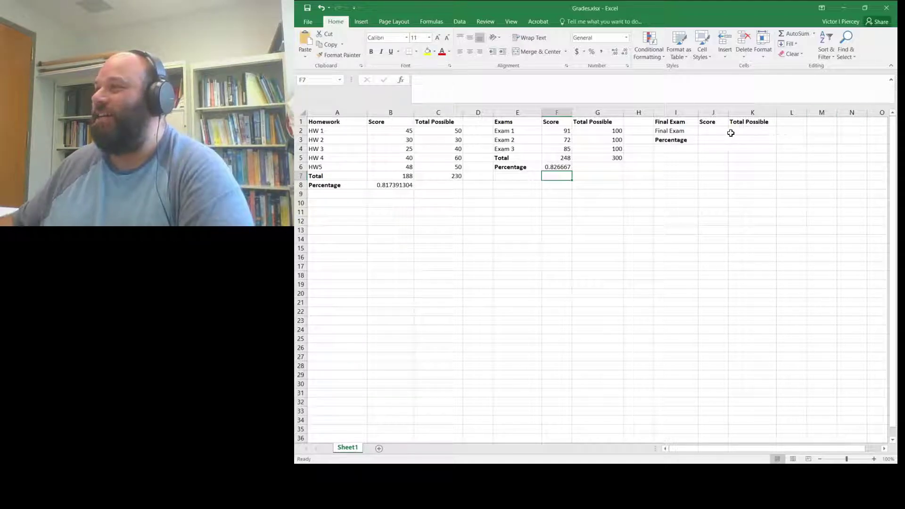
- Enter a final exam score of 191 in cell J2 and 200 total possible points in cell K2
left_click(709, 132)
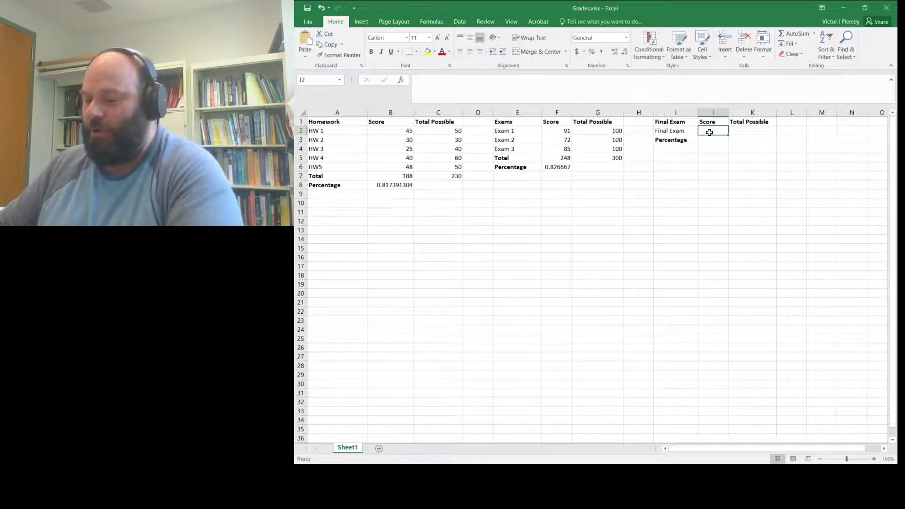
type("191")
key("Tab")
type("200")
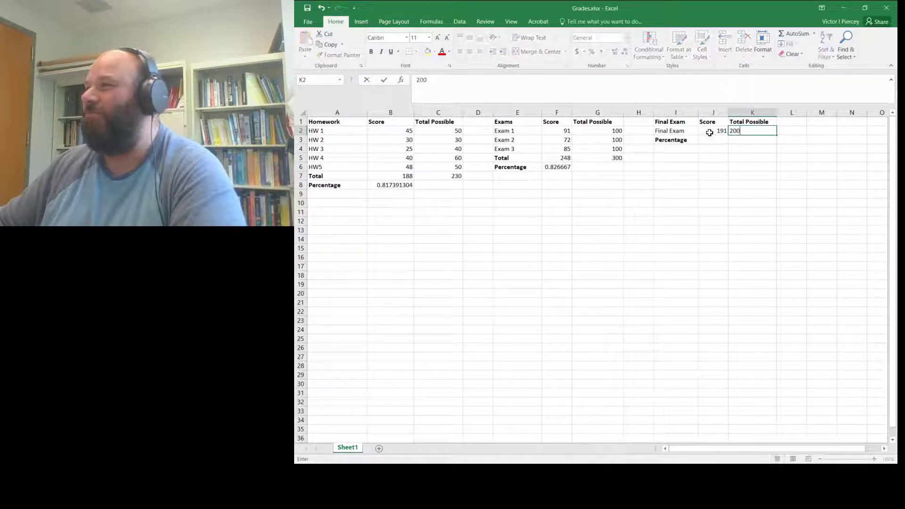
key("Return")
- Calculate the final exam percentage in cell J3 with the formula =J2/K2
key("Left")
type("=")
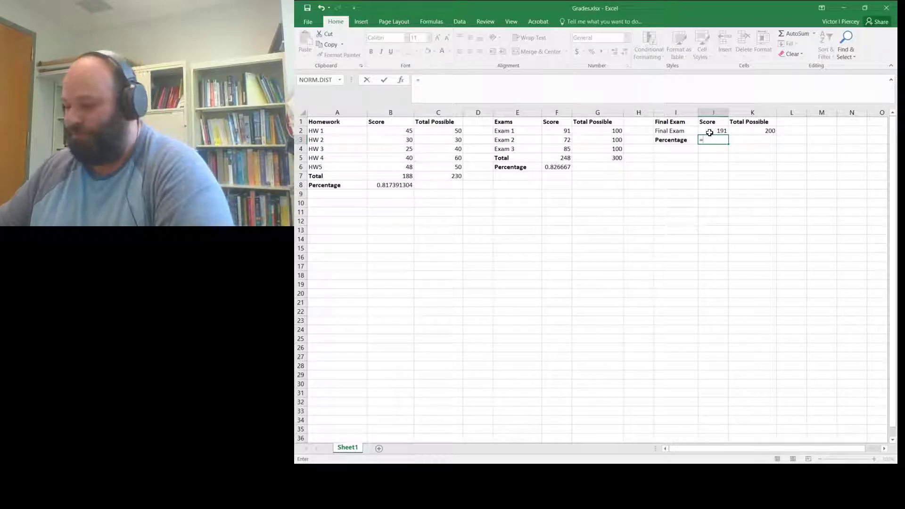
type("j")
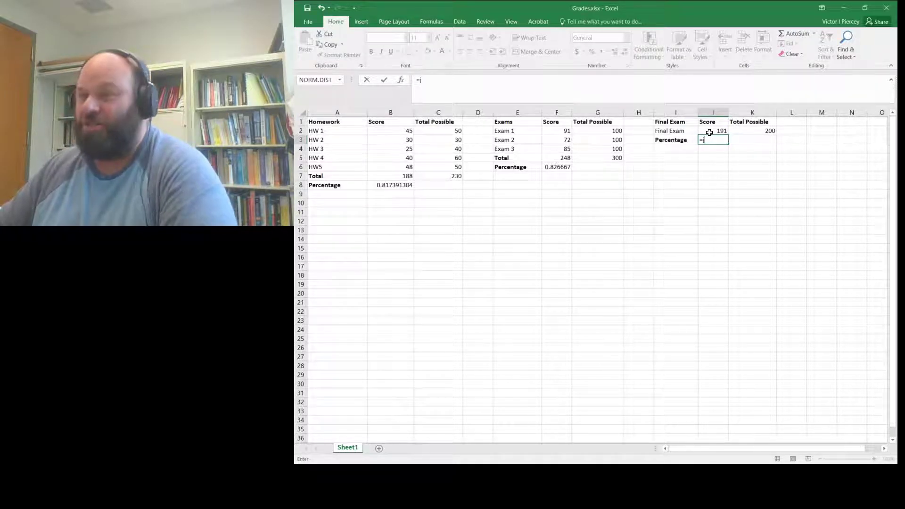
type("2")
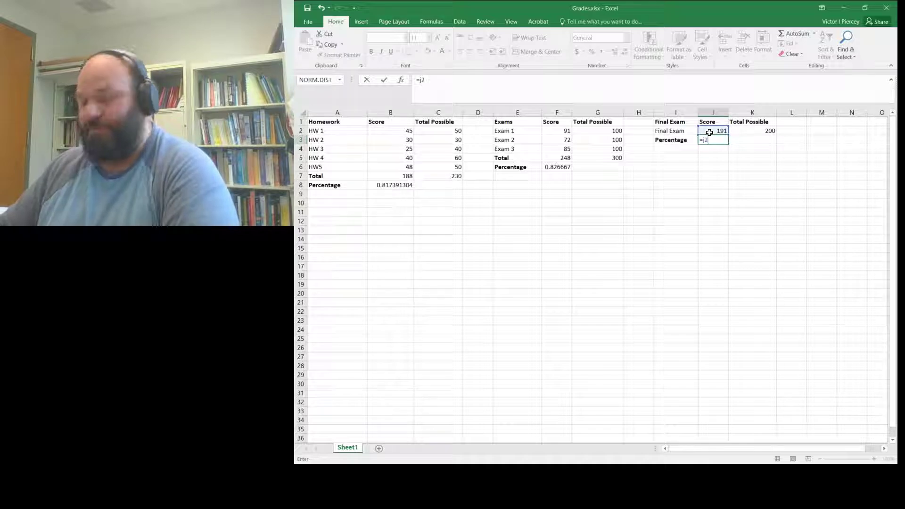
type("/")
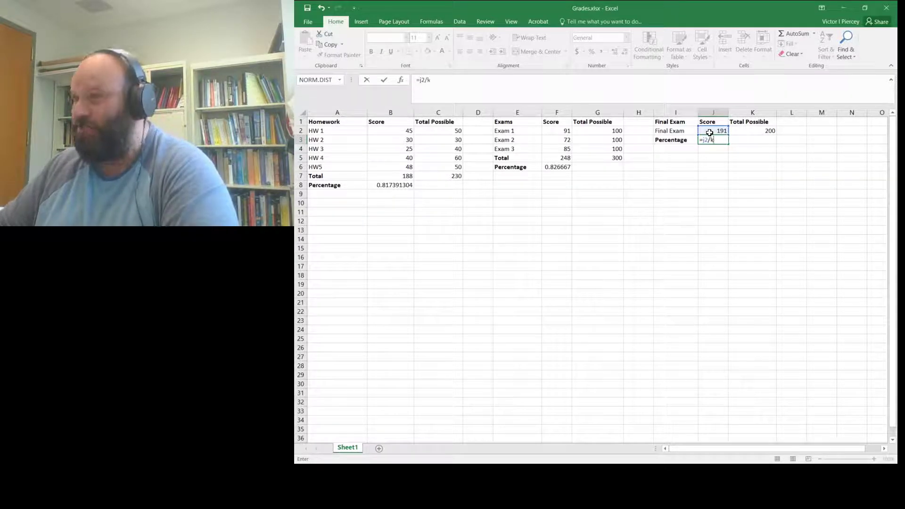
type("k2")
key("Return")
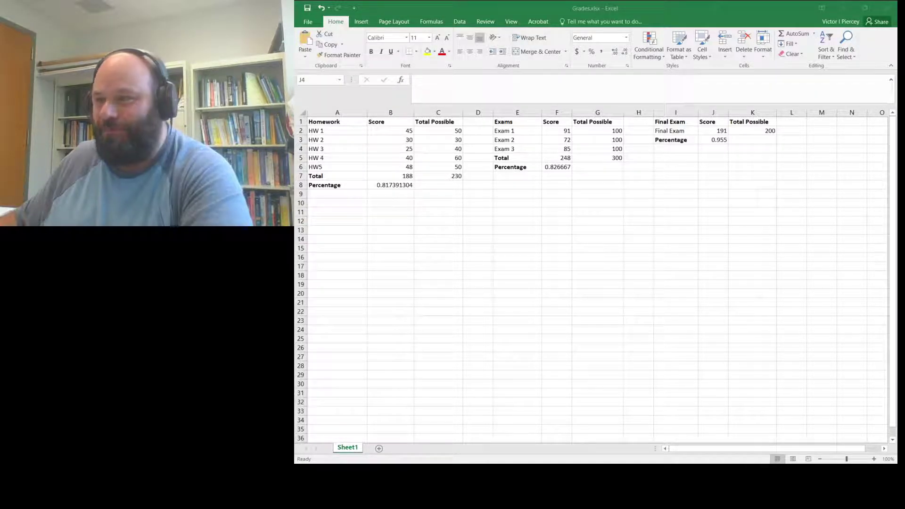
- Add a second worksheet to the workbook and widen its column A
left_click(874, 459)
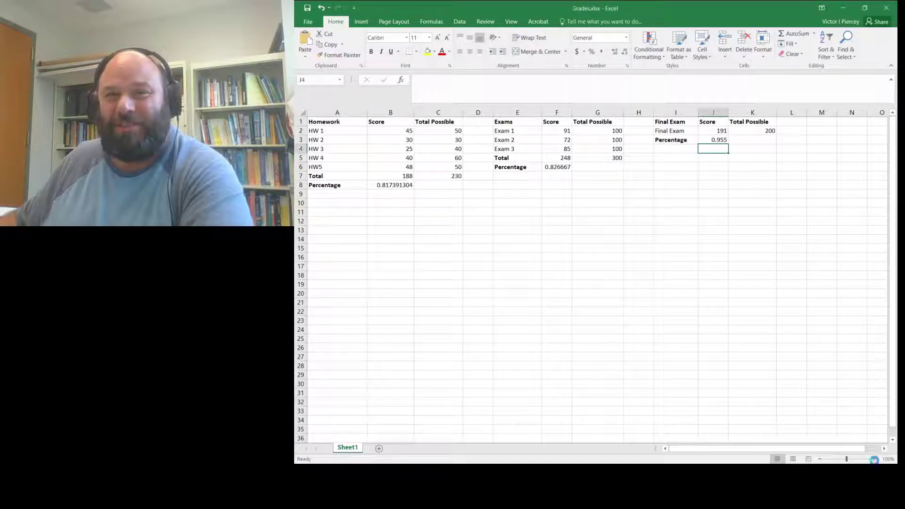
left_click(874, 458)
left_click(874, 458)
left_click(873, 458)
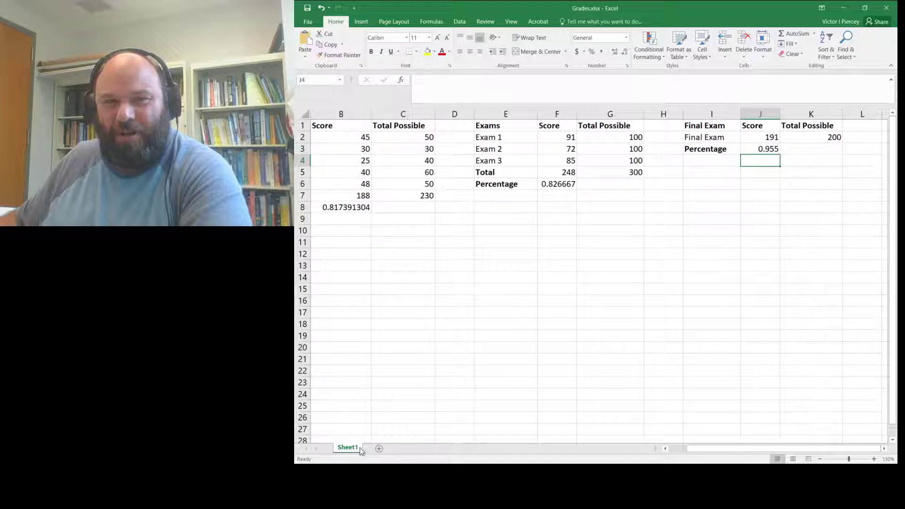
left_click(379, 449)
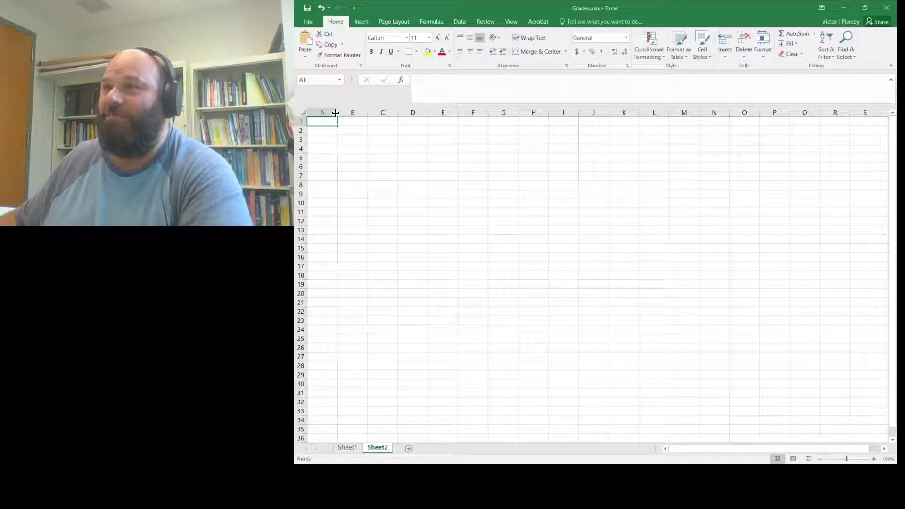
left_click_drag(347, 113, 355, 113)
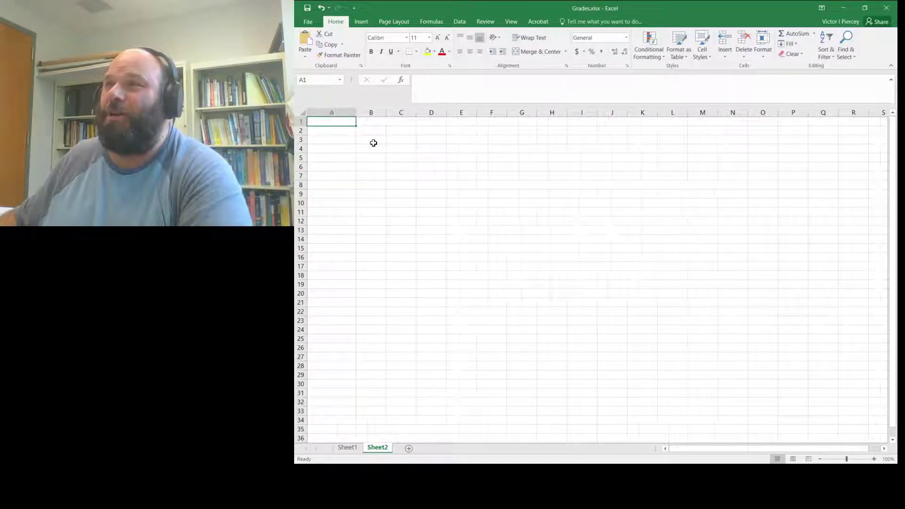
- Enter a bold Category heading in cell A1 and list Homework and In-Class Exams in cells A2 and A3
key("ctrl+b")
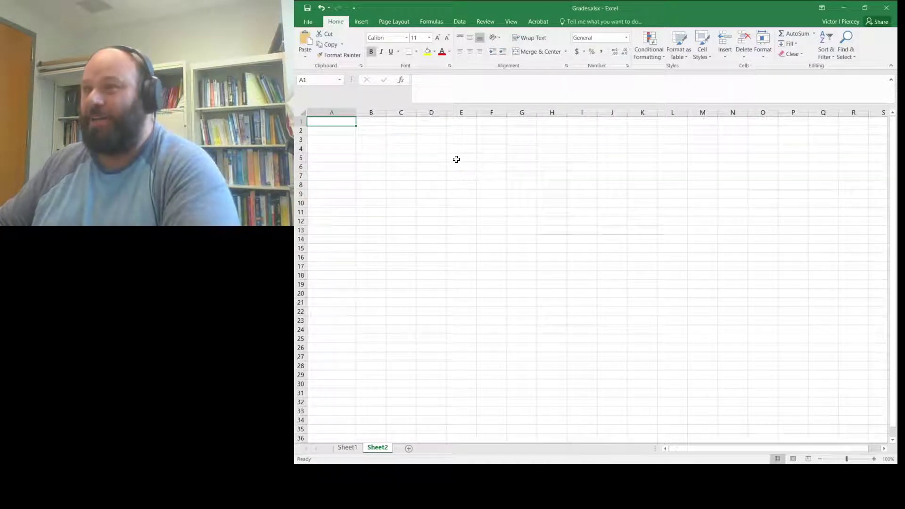
type("Category")
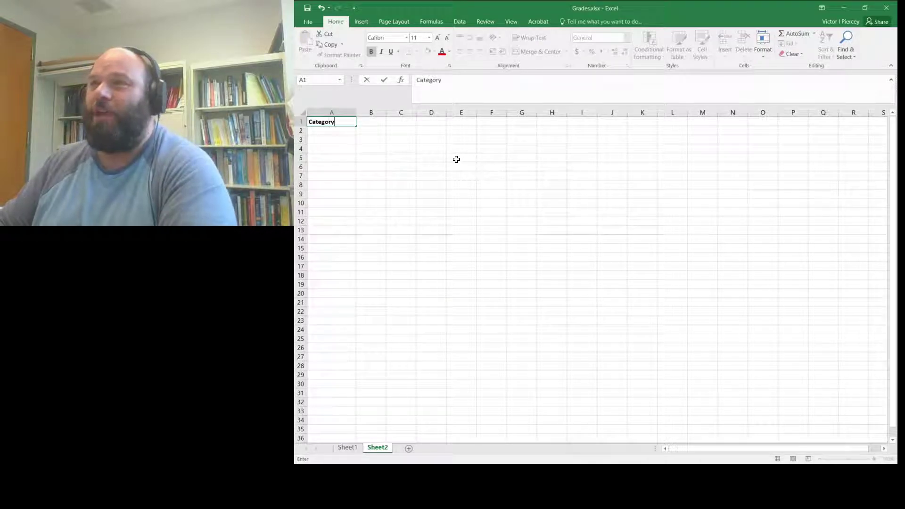
key("Return")
type("Homework")
key("Return")
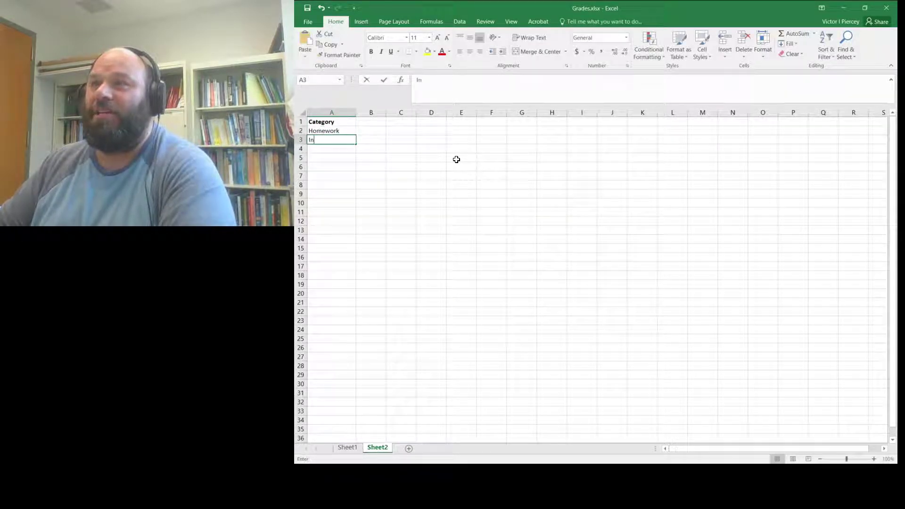
type("In-Class E")
type("xams")
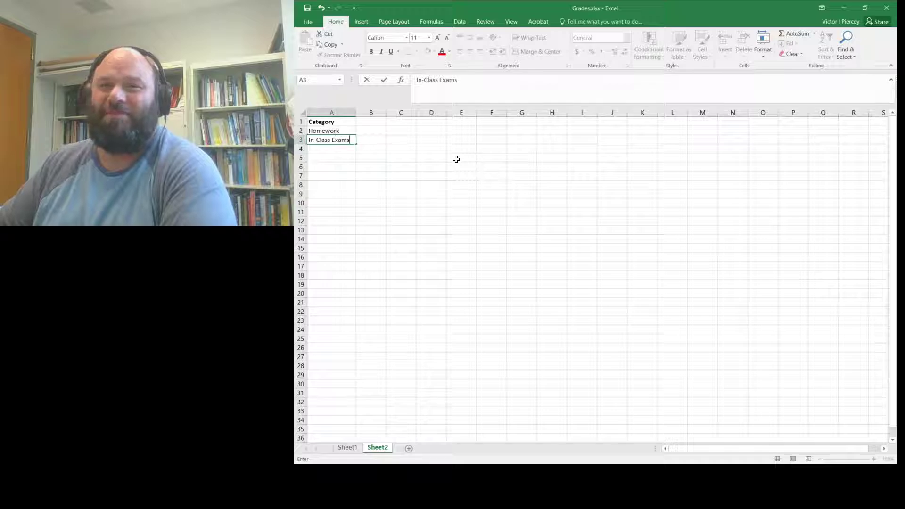
key("Return")
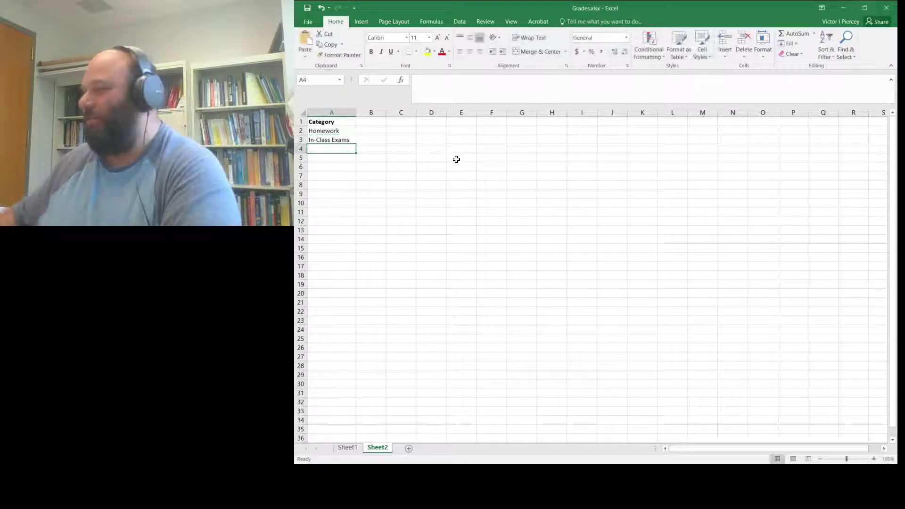
- Add Final Exam to the category list in cell A4 of Sheet2
left_click(874, 459)
left_click(874, 458)
left_click(874, 459)
left_click(874, 459)
left_click(874, 458)
left_click(874, 459)
left_click(874, 458)
left_click(874, 458)
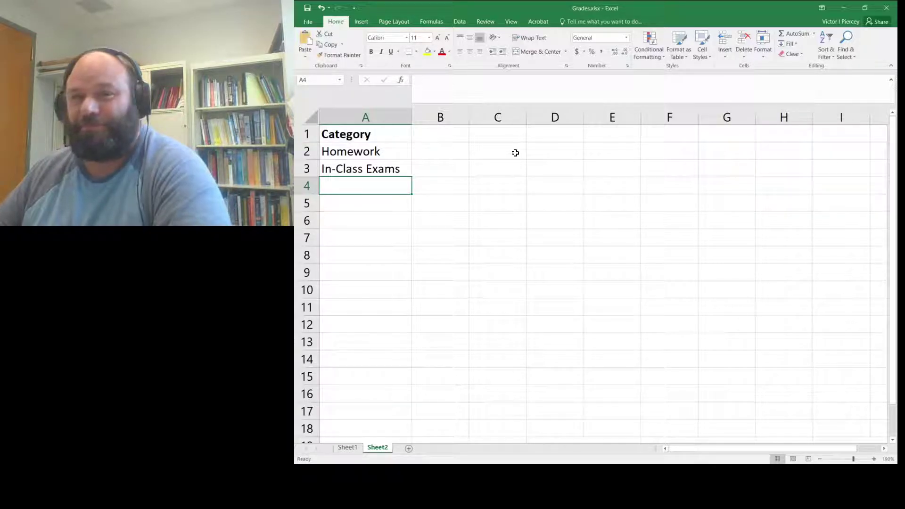
type("Final Exam")
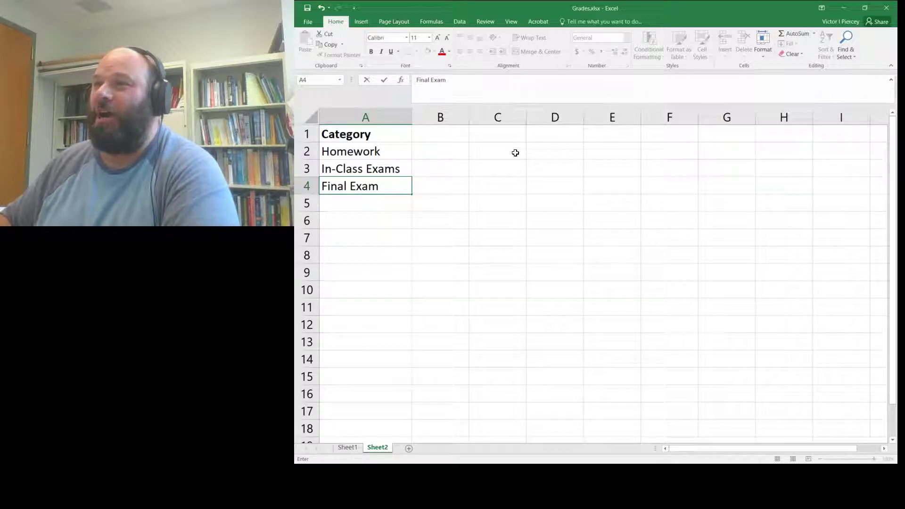
key("Tab")
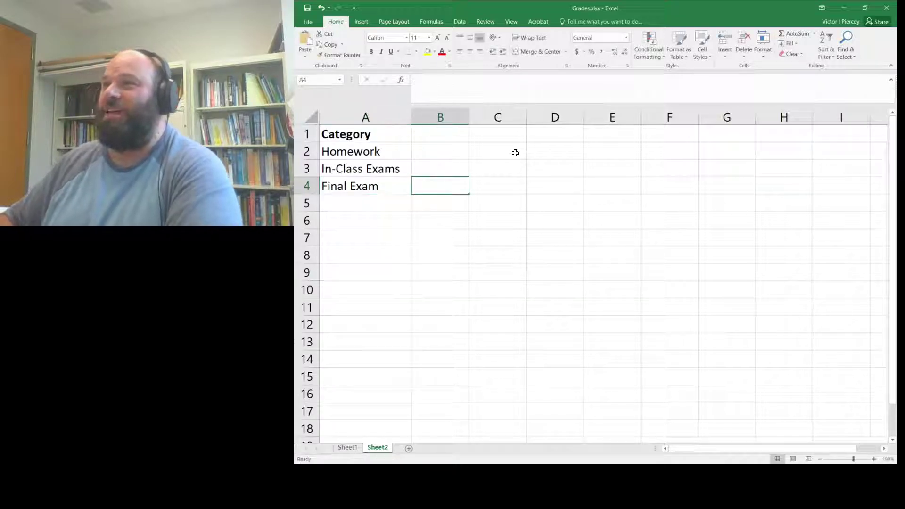
- Widen column B and enter a bold Percentage heading in cell B1
key("Up")
key("Up")
key("Up")
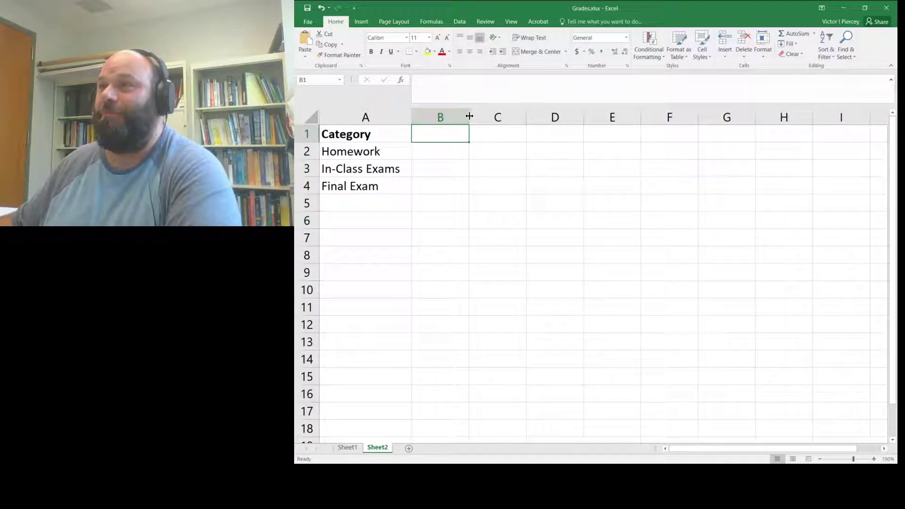
left_click_drag(469, 115, 493, 113)
key("ctrl+b")
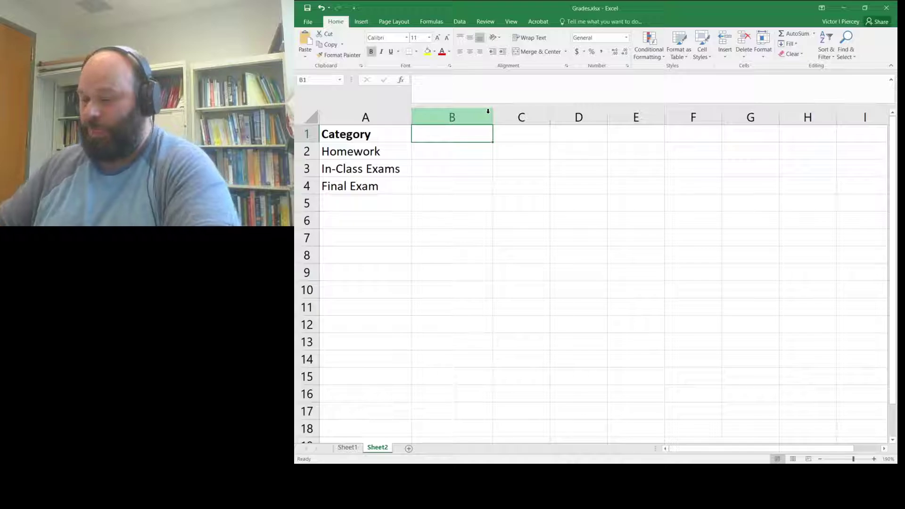
type("Percentage")
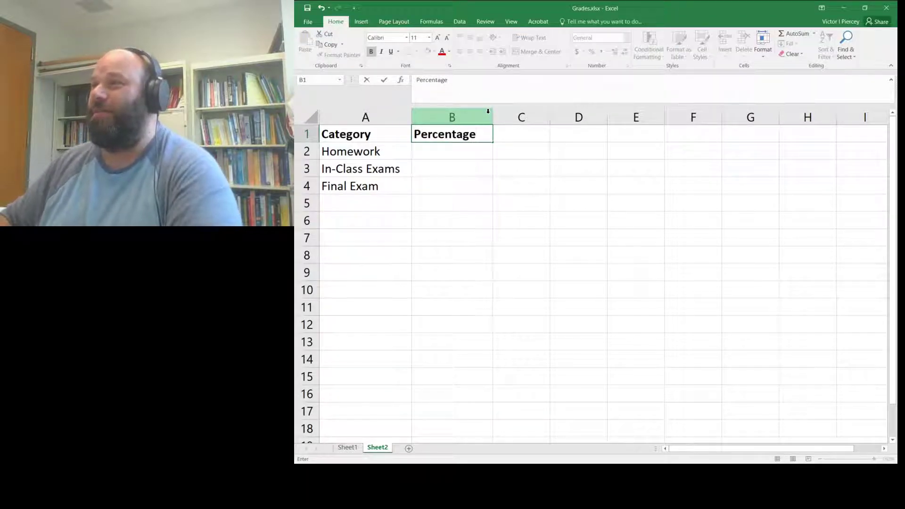
key("Tab")
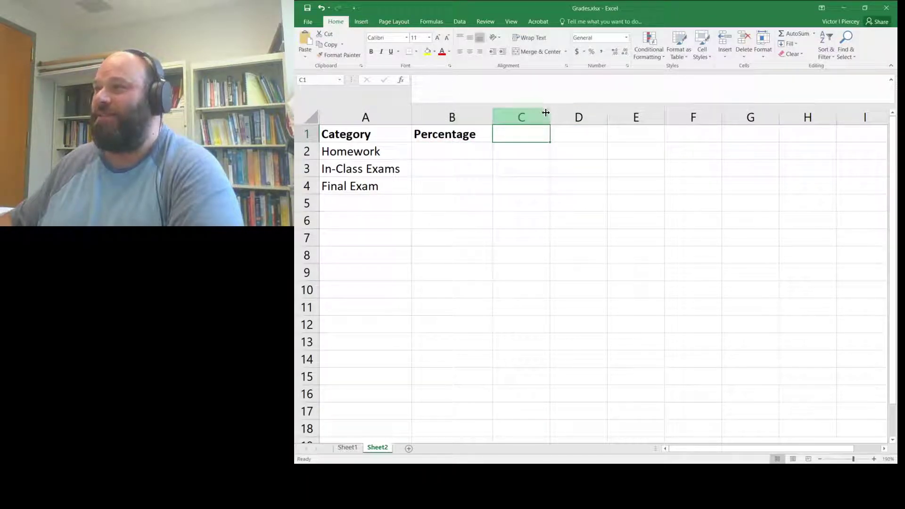
- Widen column C on Sheet2 and enter a bold Weights heading in cell C1
left_click_drag(550, 111, 576, 110)
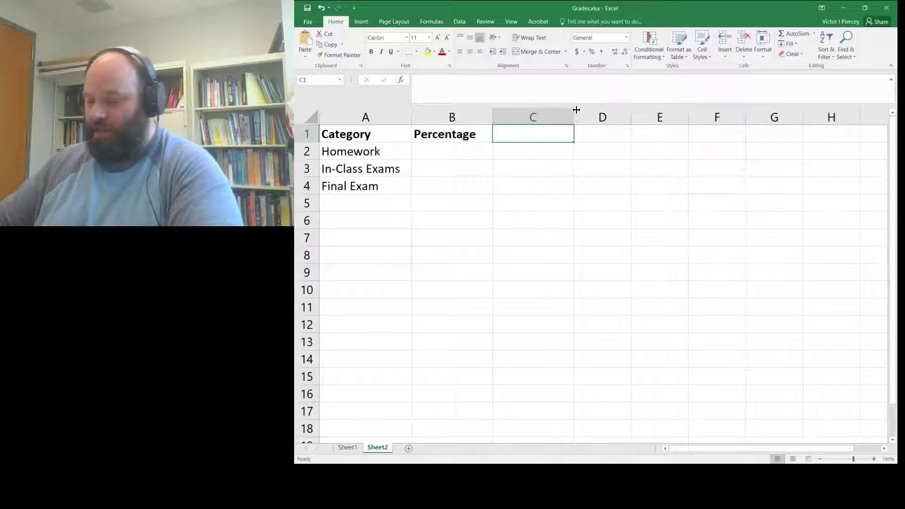
type("Weight")
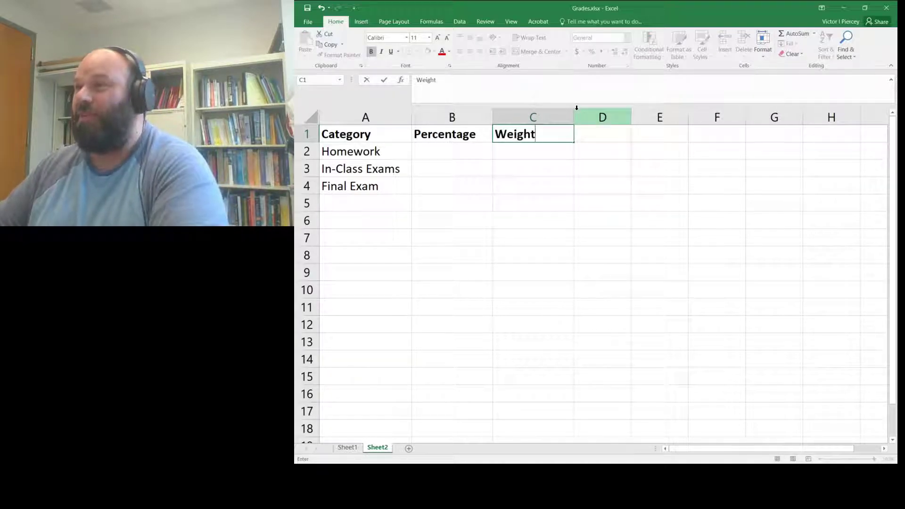
type("s")
key("Return")
- Enter the weights 0.3 for Homework, 0.5 for In-Class Exams and 0.2 for Final Exam in cells C2 to C4
type("0.3")
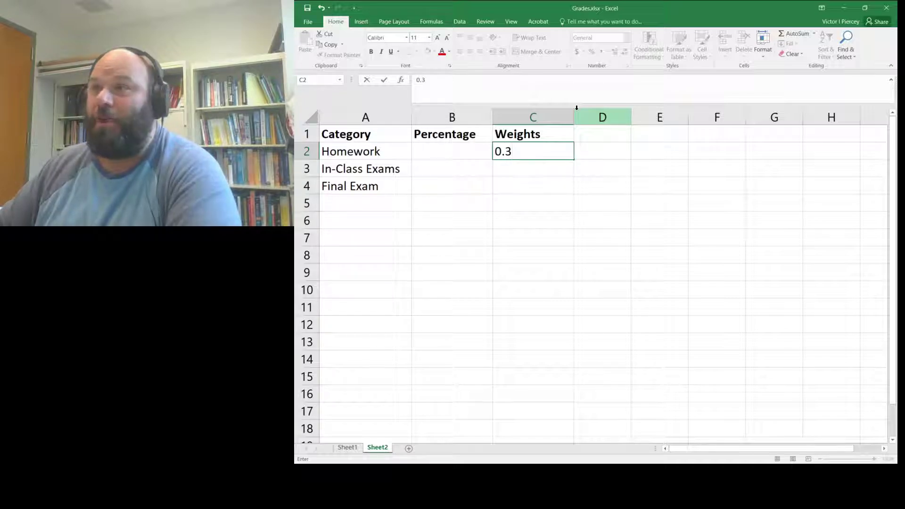
key("Return")
type("0.5")
key("Return")
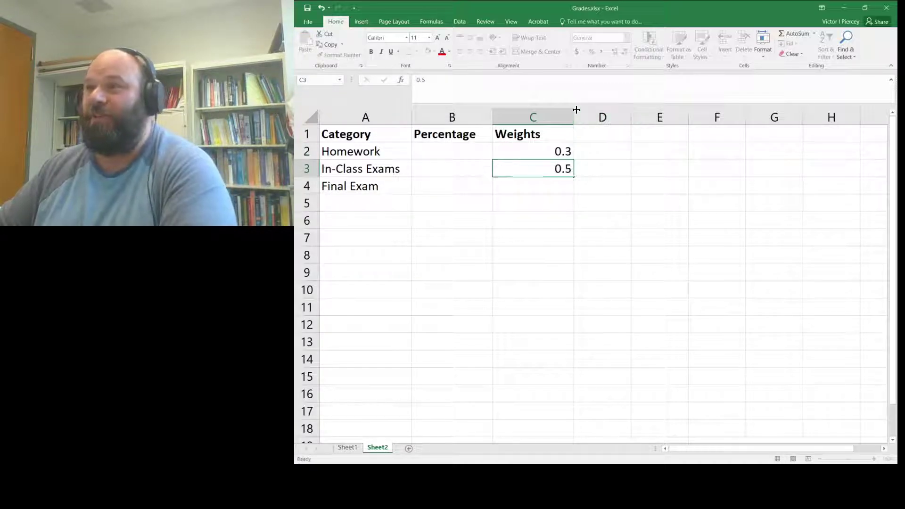
type("0.2")
key("Return")
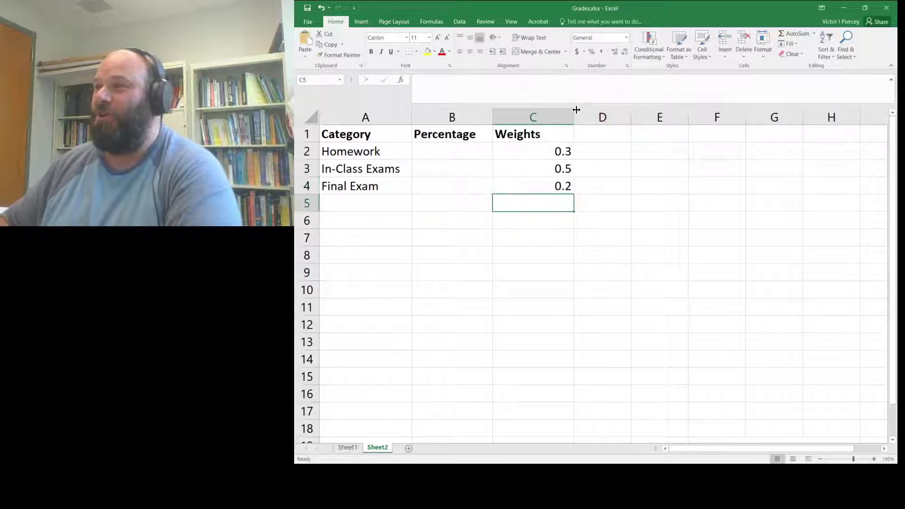
- Widen column D and enter a bold Weighted Score heading in cell D1
key("Left")
key("Left")
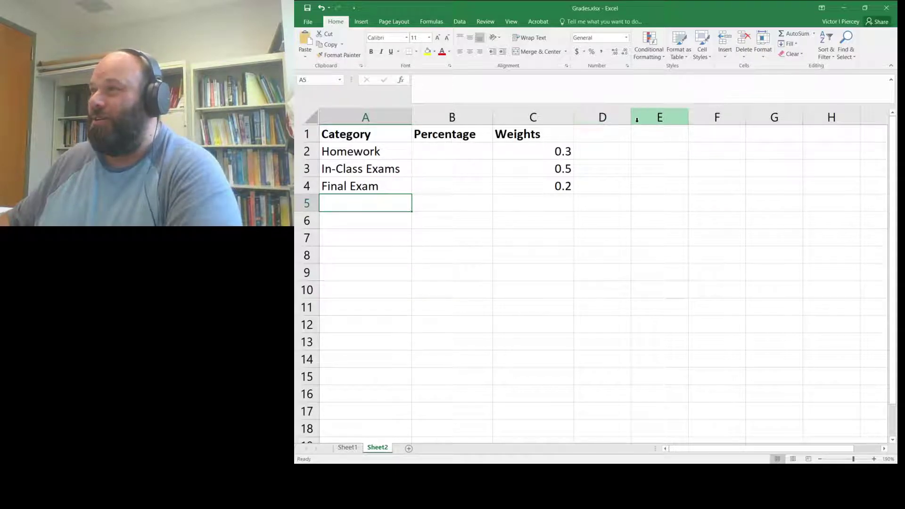
left_click_drag(649, 117, 692, 119)
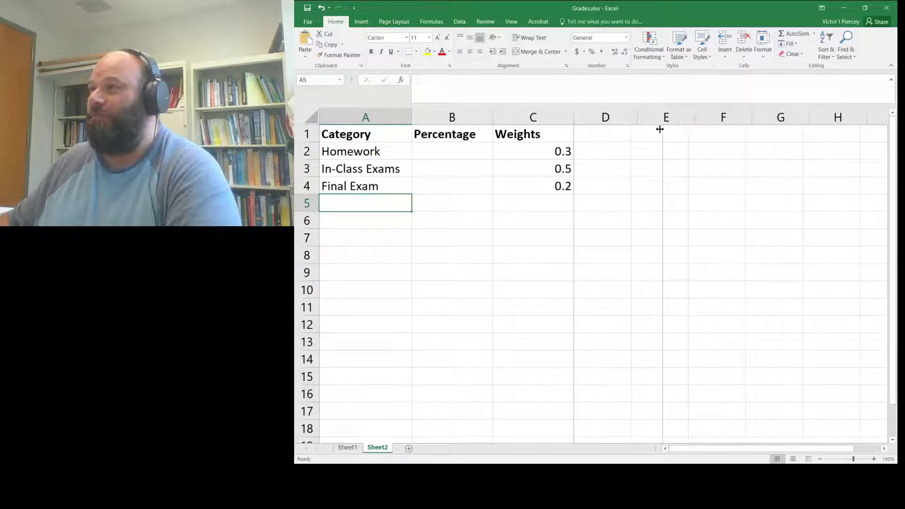
left_click(643, 129)
key("ctrl+b")
type("Weighte")
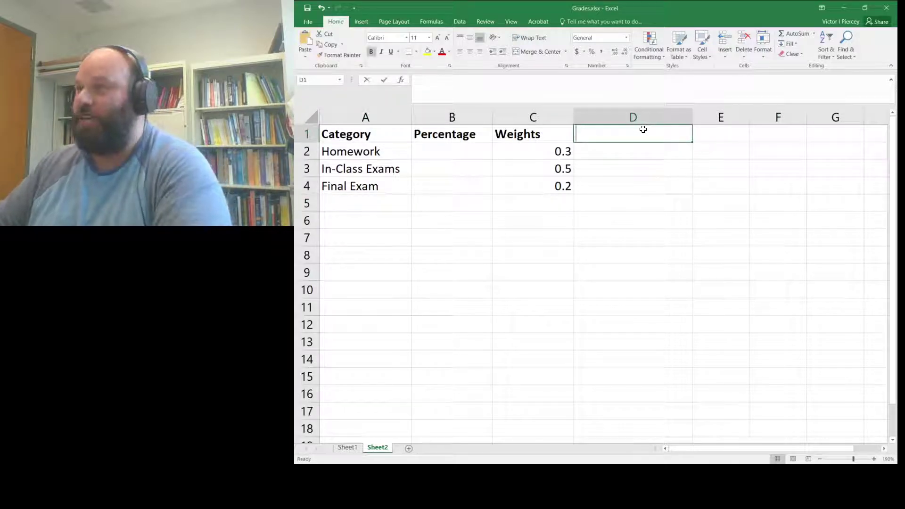
type("d C")
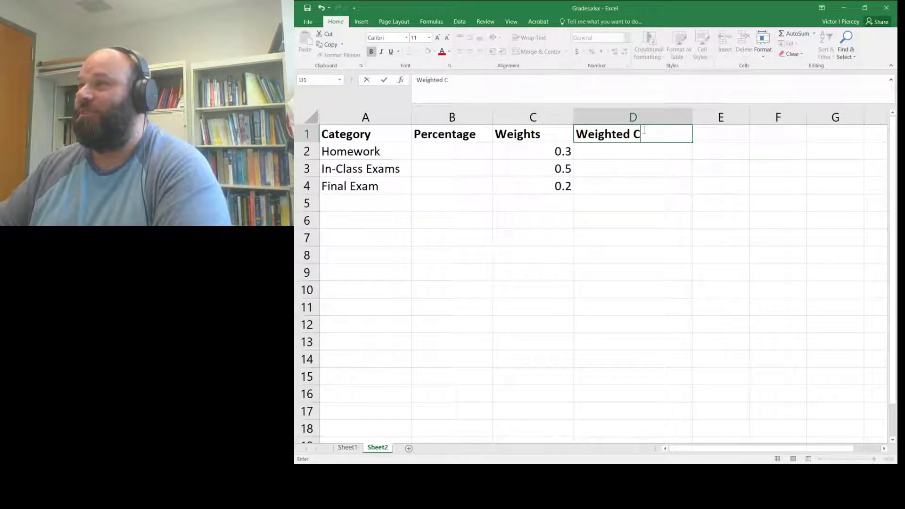
key("BackSpace")
type("Score")
key("Return")
- Add a Total label in cell A5 below the category list
key("Return")
key("Return")
key("Return")
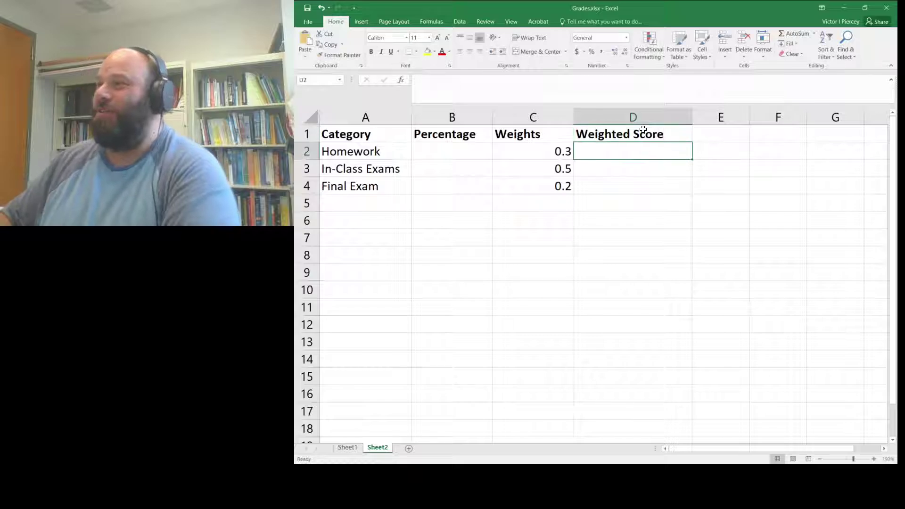
key("Left")
key("Left")
key("Left")
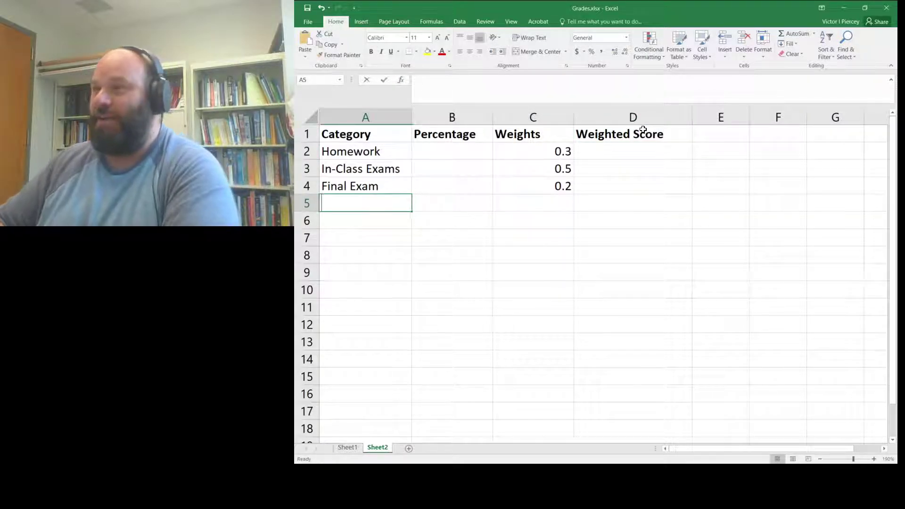
type("Total")
key("Return")
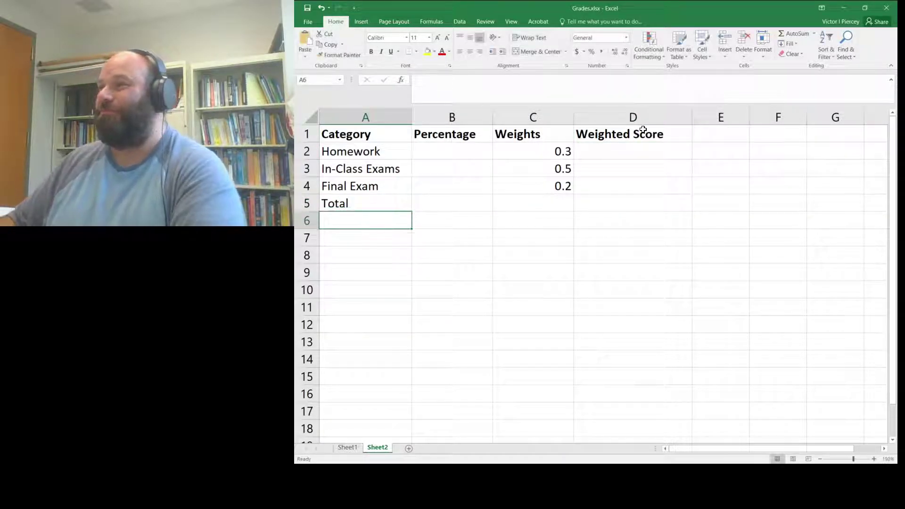
- Select cell B2 on Sheet2 as the destination and copy the homework percentage from cell B8 of Sheet1
key("Right")
key("Right")
key("Right")
key("Up")
key("Up")
key("Up")
key("Up")
key("Left")
key("Left")
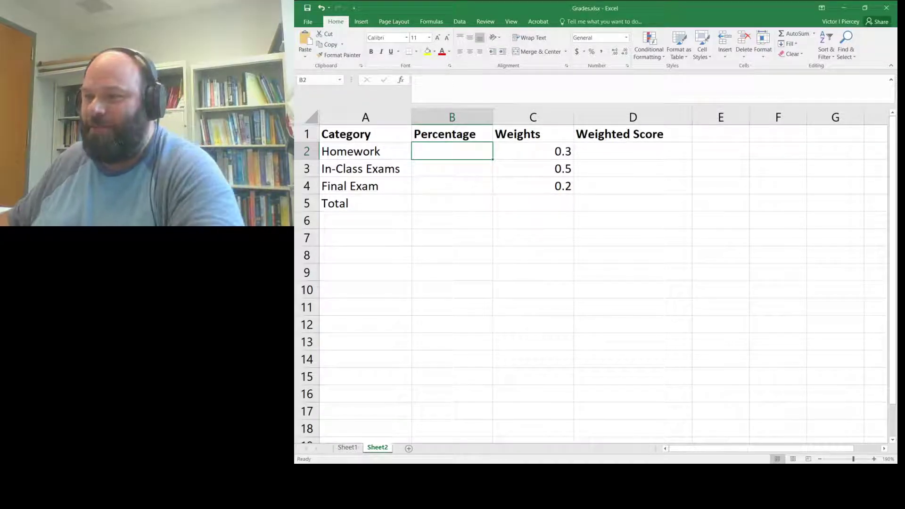
left_click(347, 447)
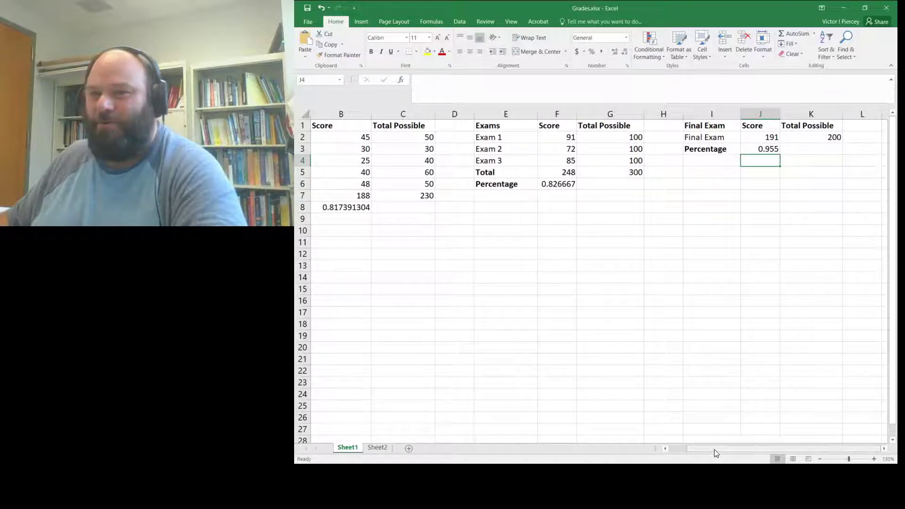
left_click_drag(714, 449, 669, 452)
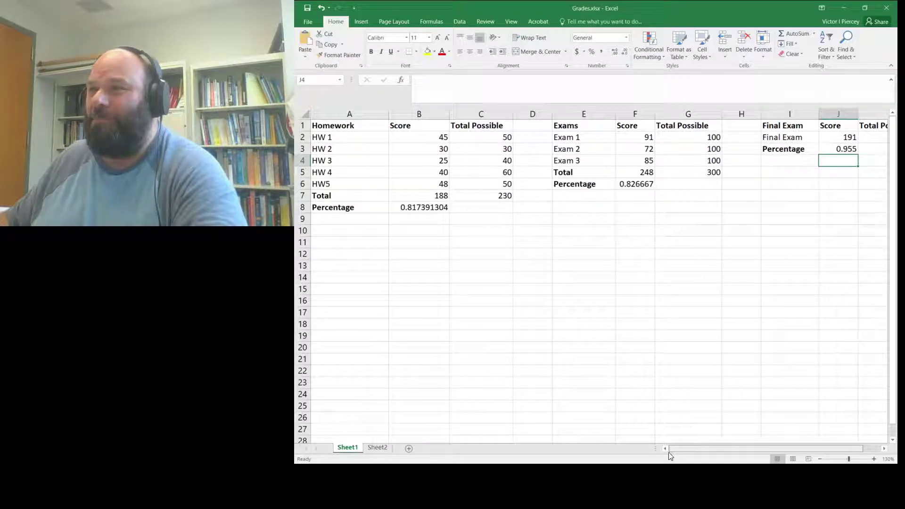
left_click(418, 209)
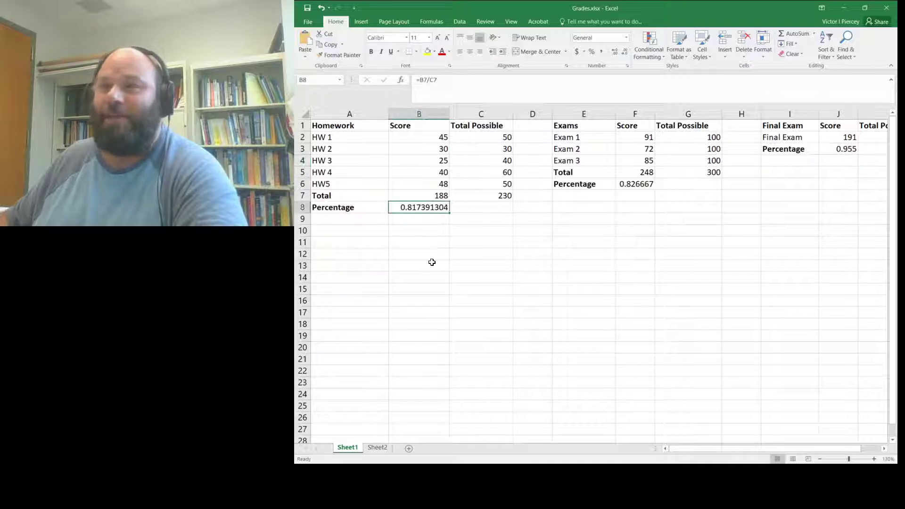
left_click(312, 22)
left_click(310, 21)
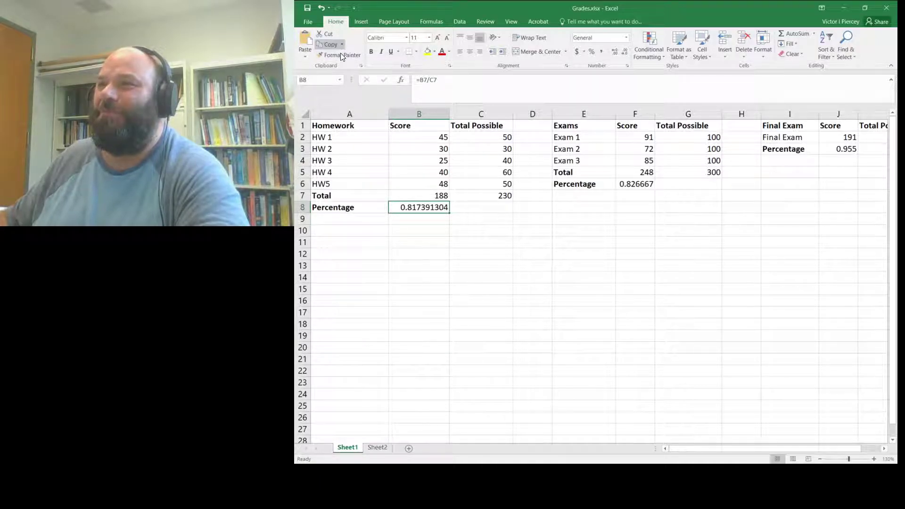
key("ctrl+c")
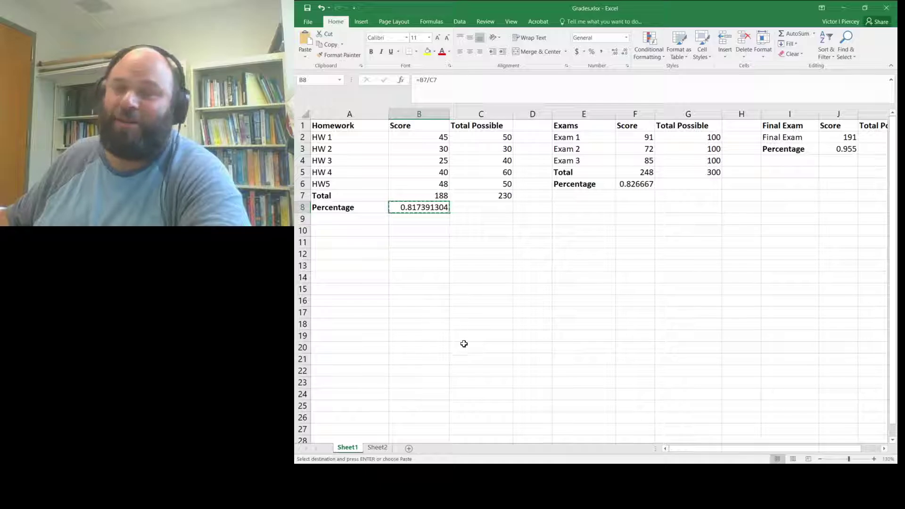
- Paste the copied homework percentage into cell B2 of Sheet2 as a link to Sheet1
left_click(380, 447)
left_click(347, 447)
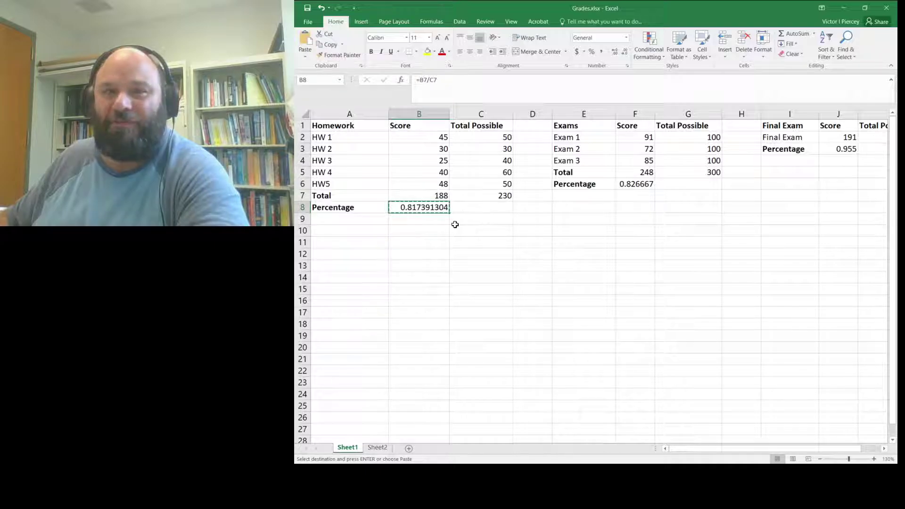
left_click(874, 458)
left_click(875, 458)
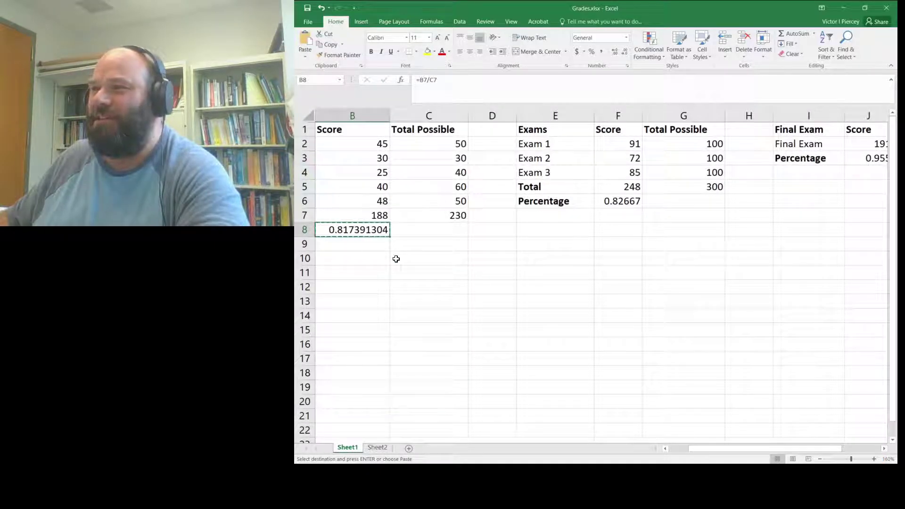
left_click(386, 446)
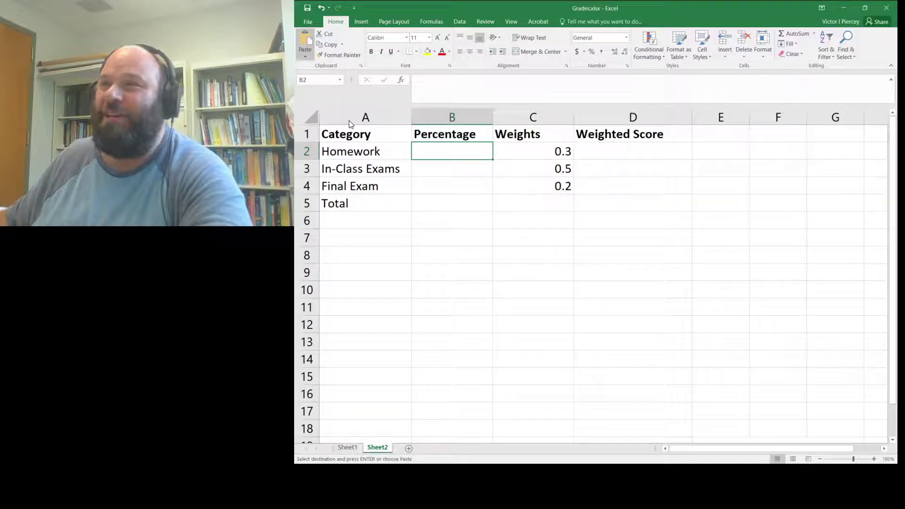
key("ctrl+v")
key("ctrl+z")
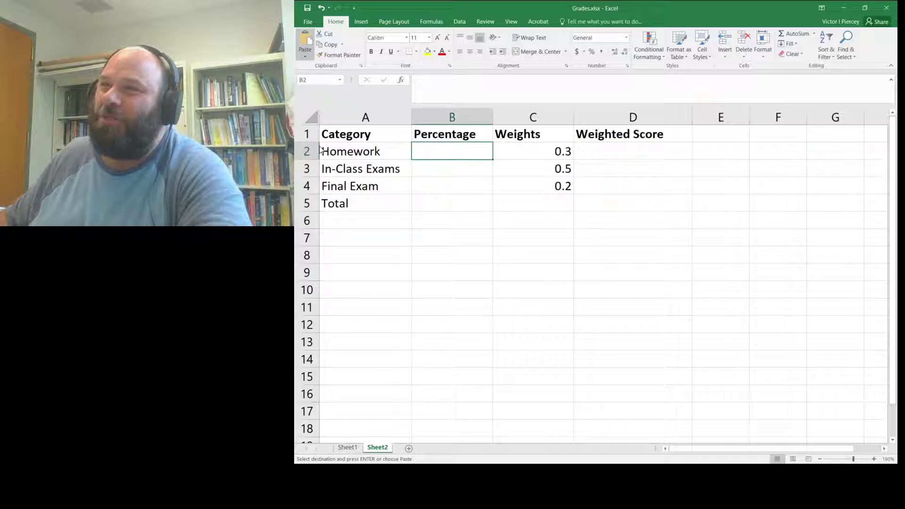
key("ctrl+v")
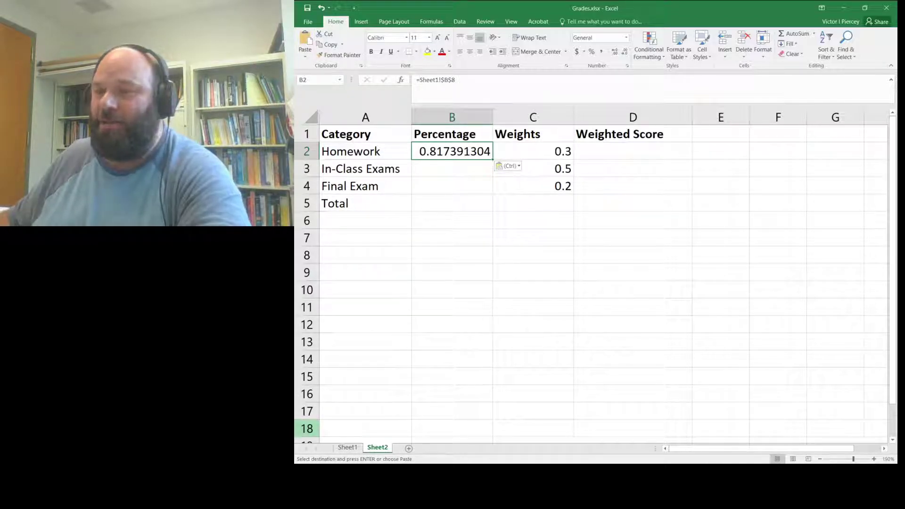
- Copy the exam percentage from cell F6 of Sheet1 and paste it as a link into cell B3 of Sheet2
left_click(355, 450)
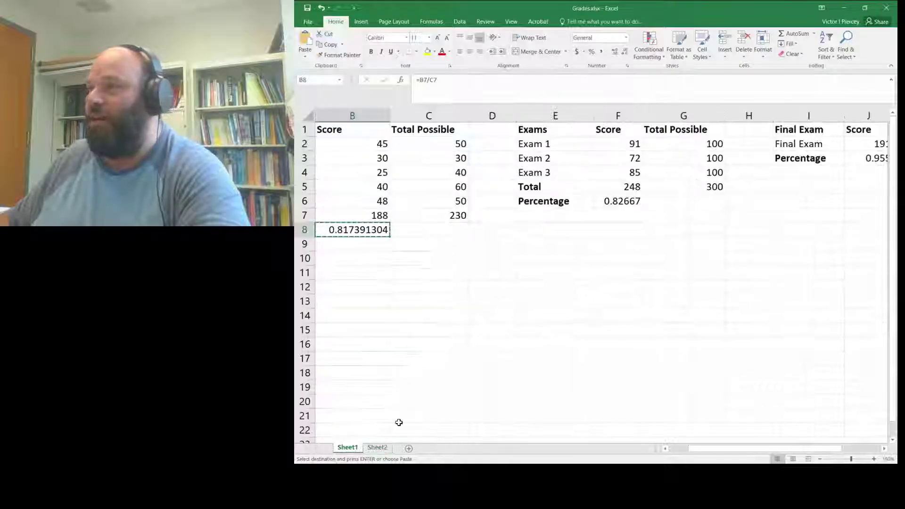
left_click(624, 203)
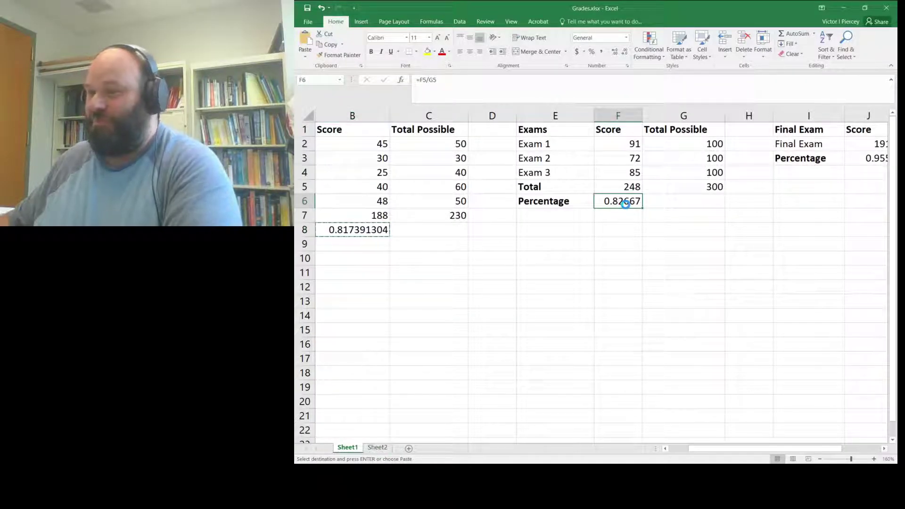
left_click(378, 448)
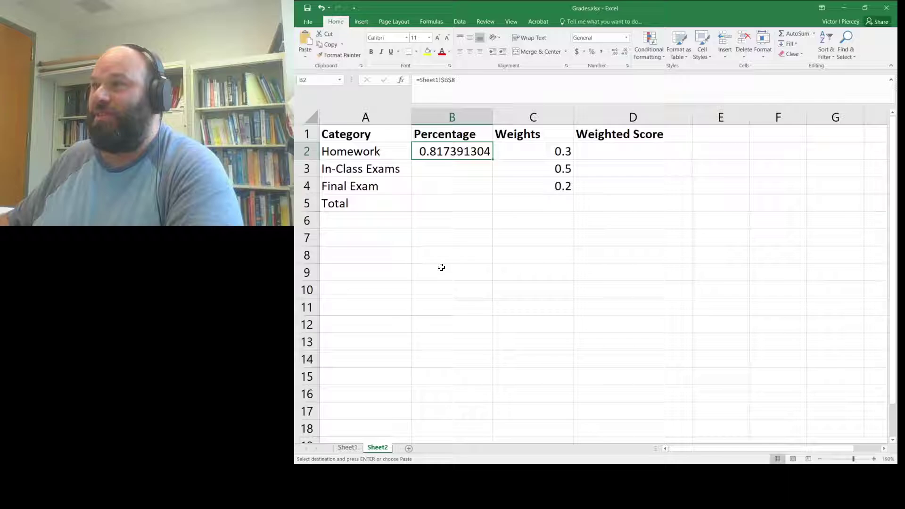
left_click(438, 170)
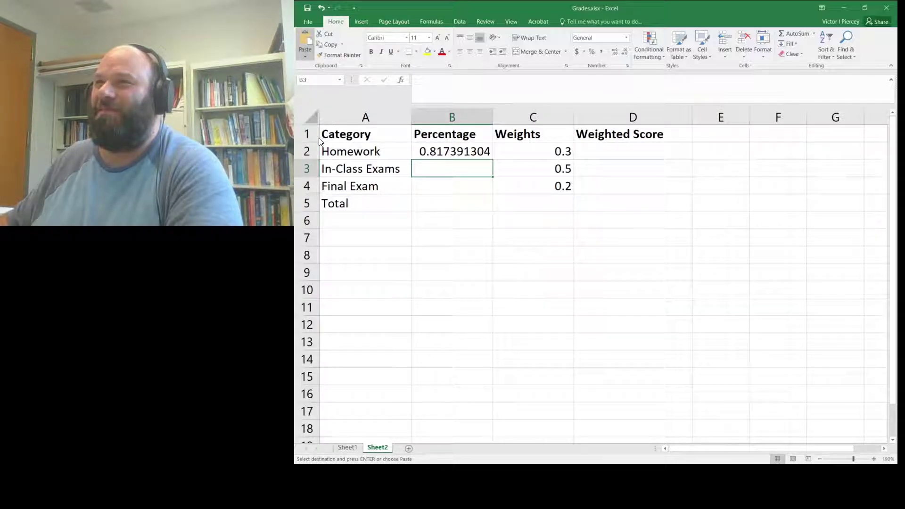
key("ctrl+v")
- Copy the final exam percentage from cell J3 of Sheet1 and paste it as a link into cell B4 of Sheet2
left_click(348, 447)
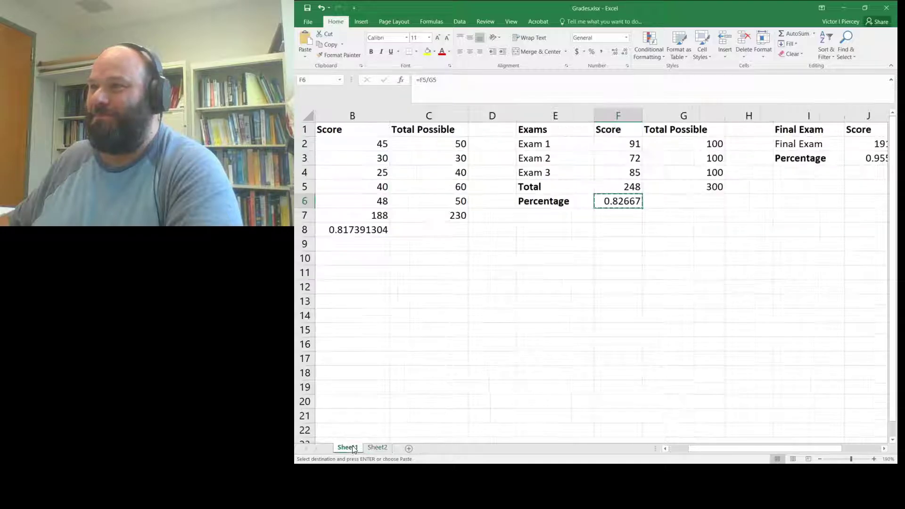
left_click(879, 159)
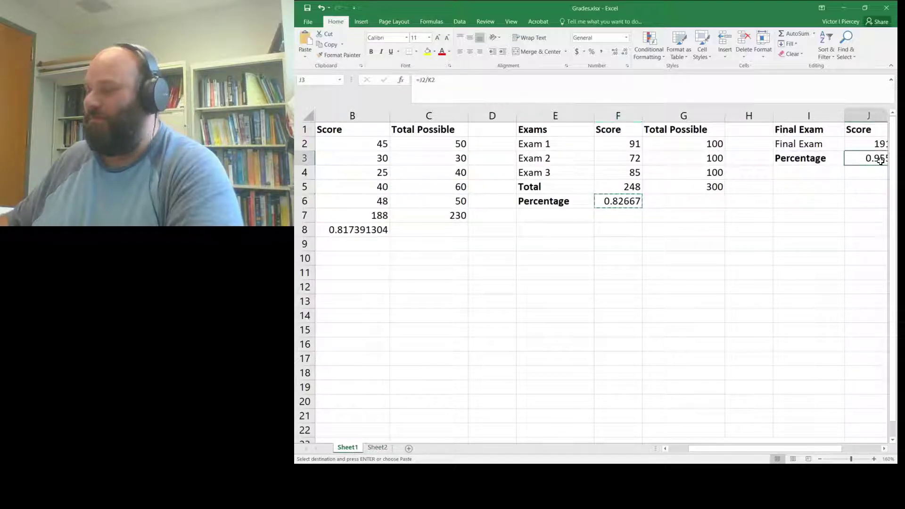
key("ctrl+c")
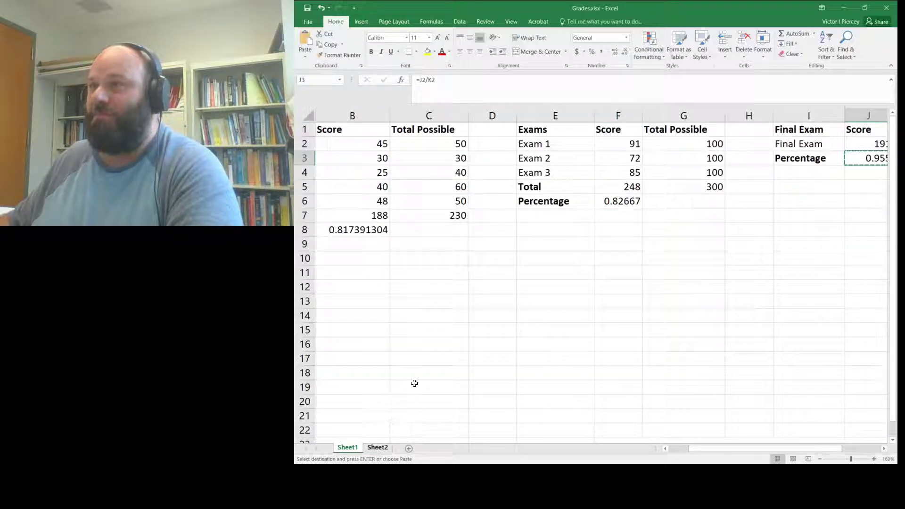
left_click(427, 188)
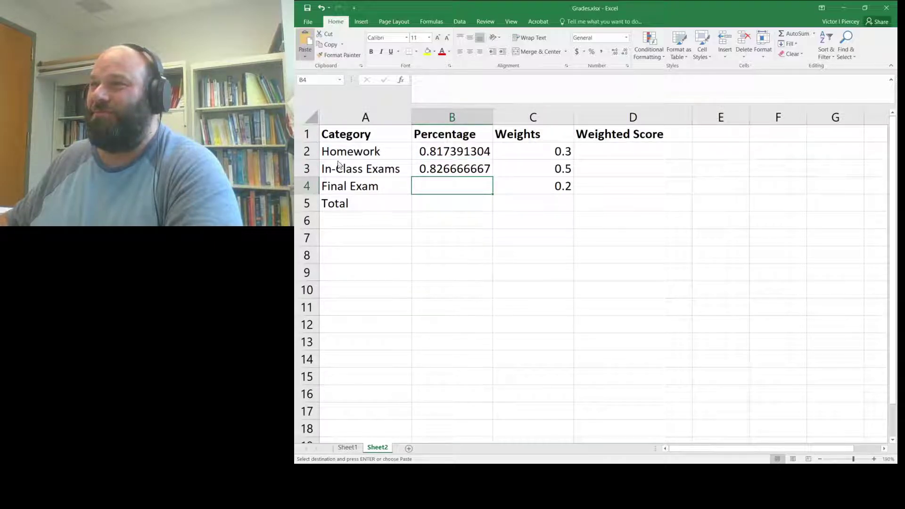
key("ctrl+v")
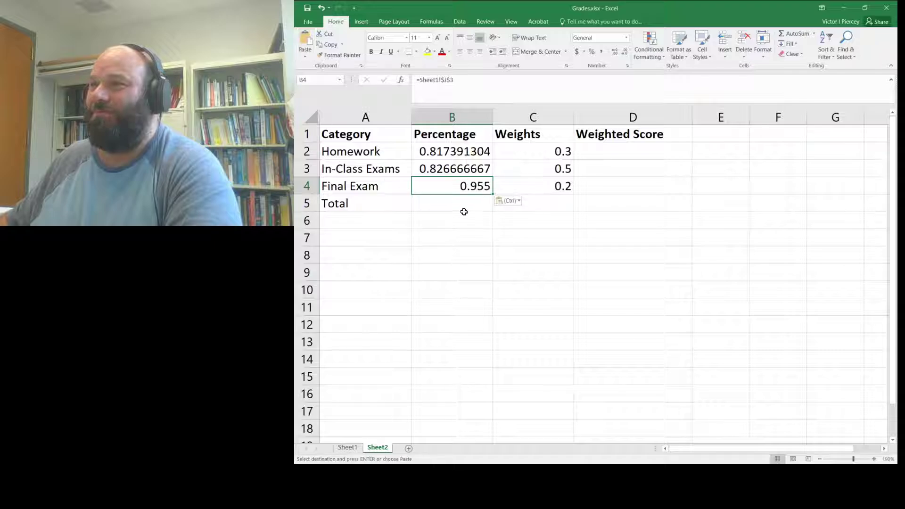
- Calculate the homework weighted score in cell D2 of Sheet2 with =B2*C2 and fill the formula down through D4
left_click(464, 213)
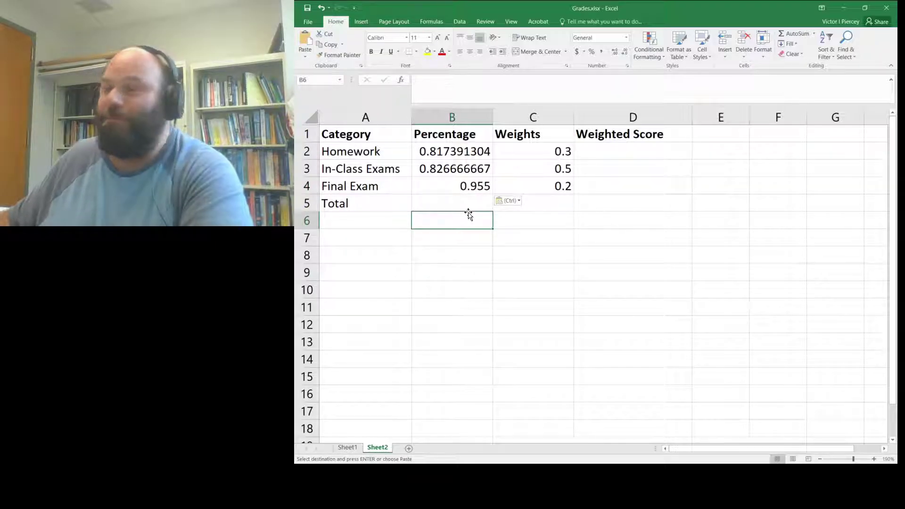
left_click(633, 152)
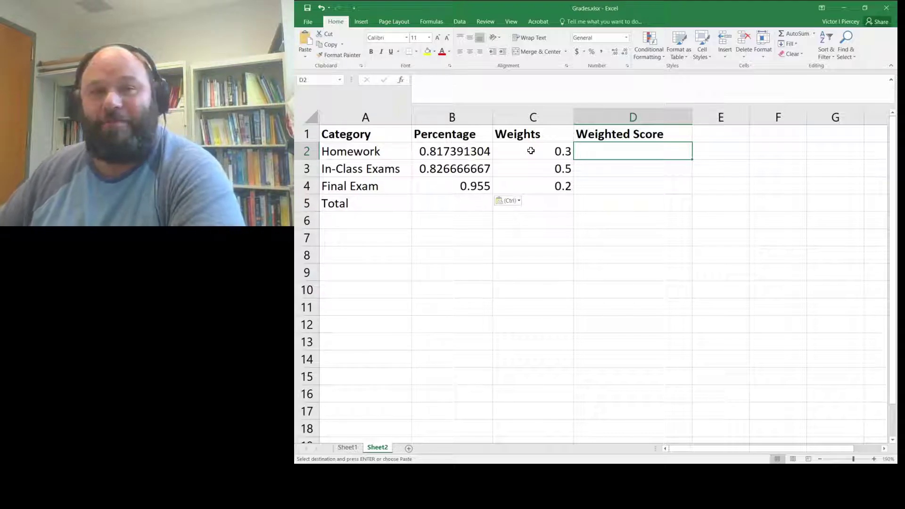
type("=")
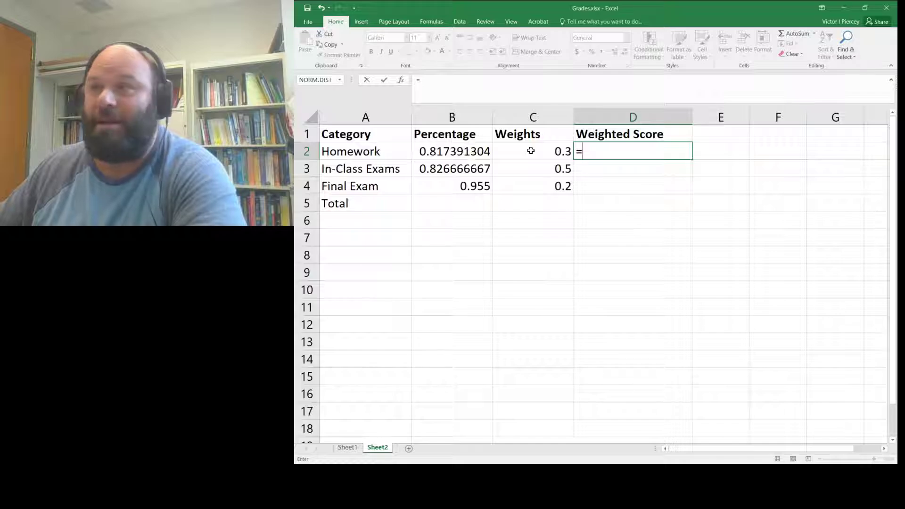
type("b2")
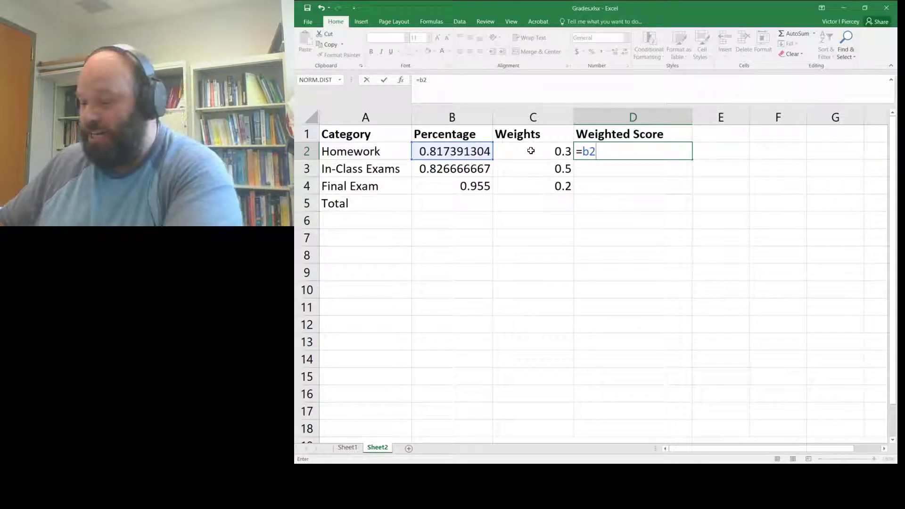
type("*")
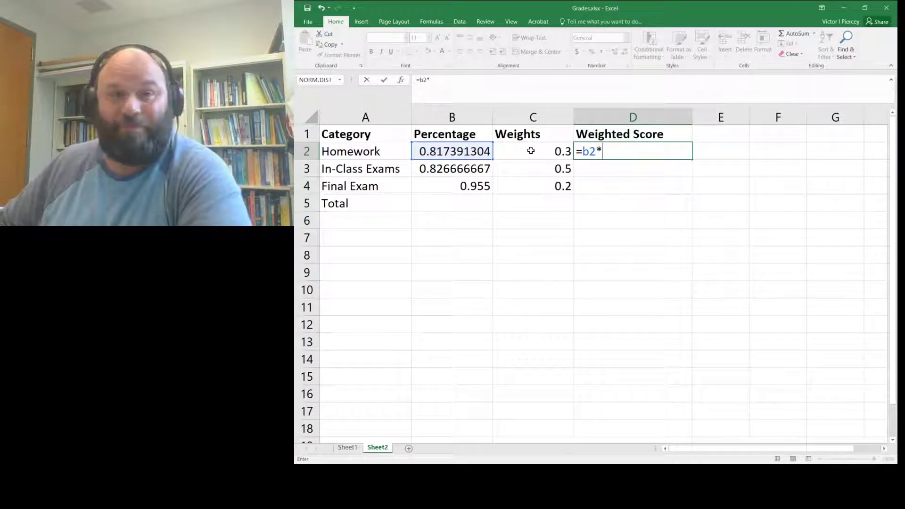
type("c2")
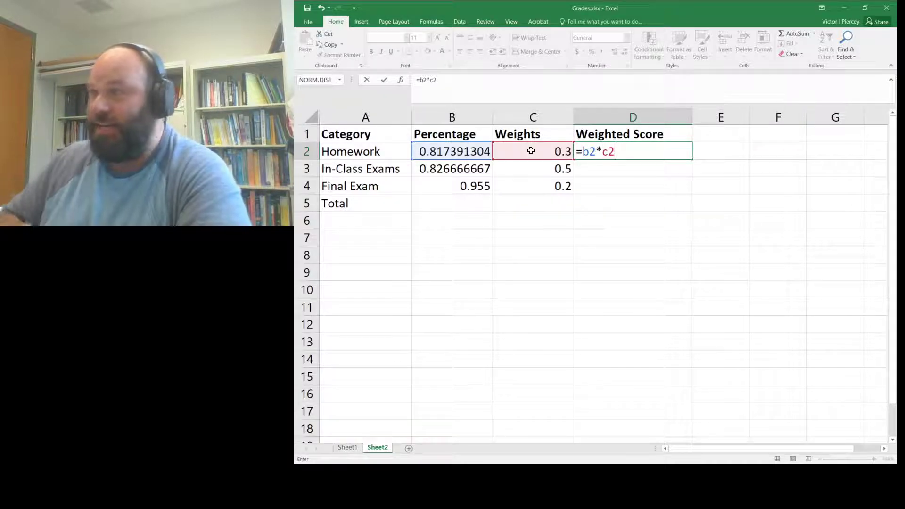
key("ctrl+Return")
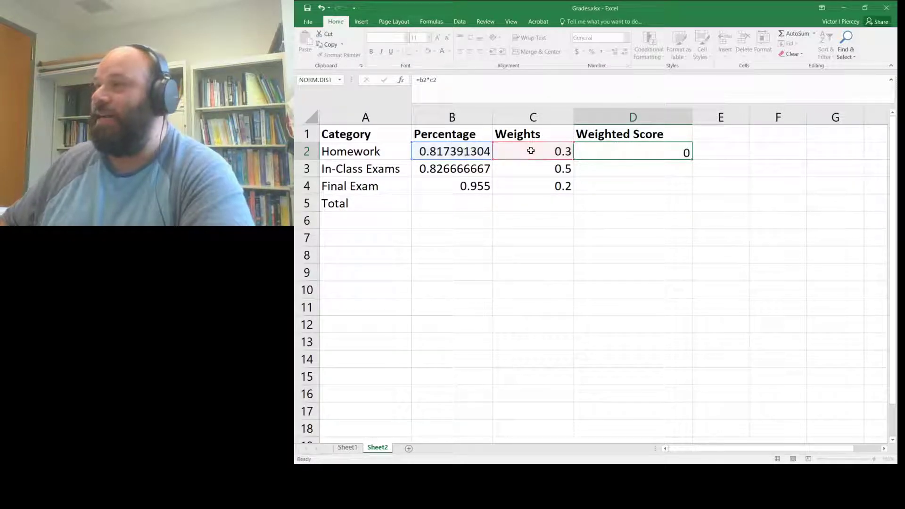
key("Return")
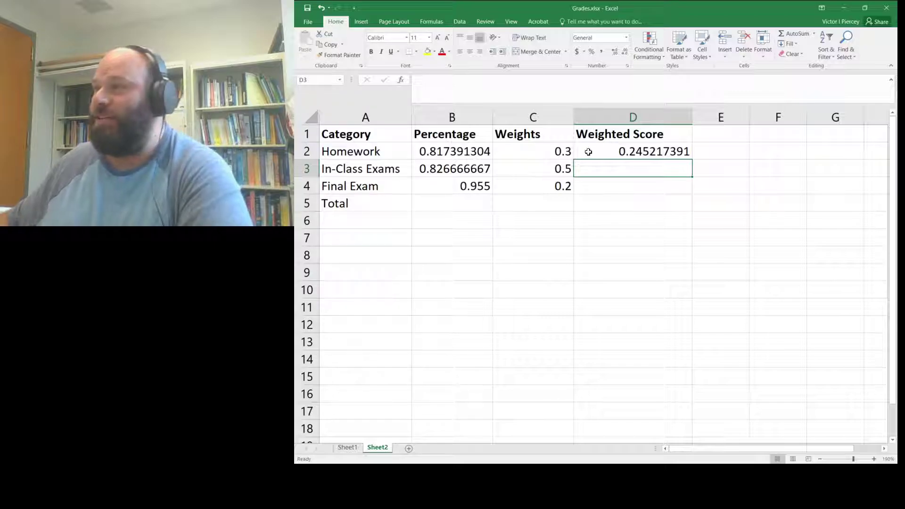
left_click(633, 151)
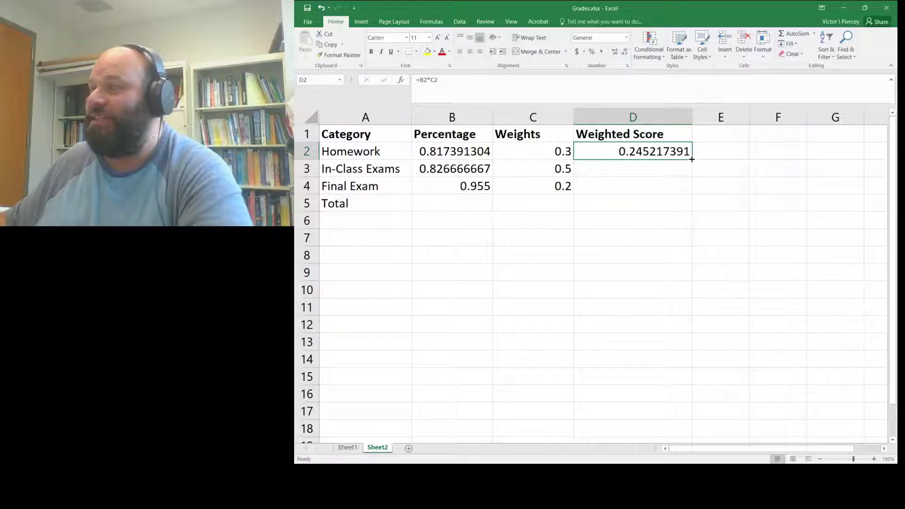
left_click_drag(692, 159, 691, 193)
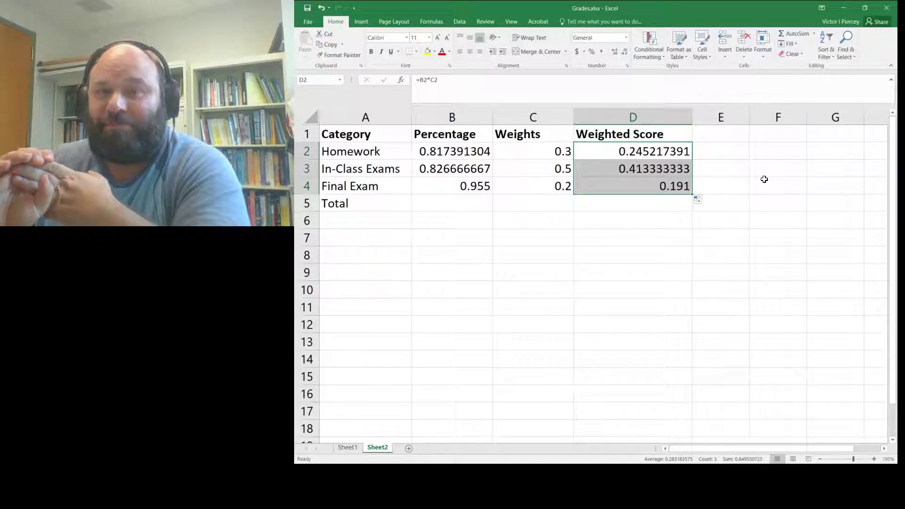
- Total the weighted scores D2 through D4 in cell D5 with AutoSum
left_click(661, 207, "shift")
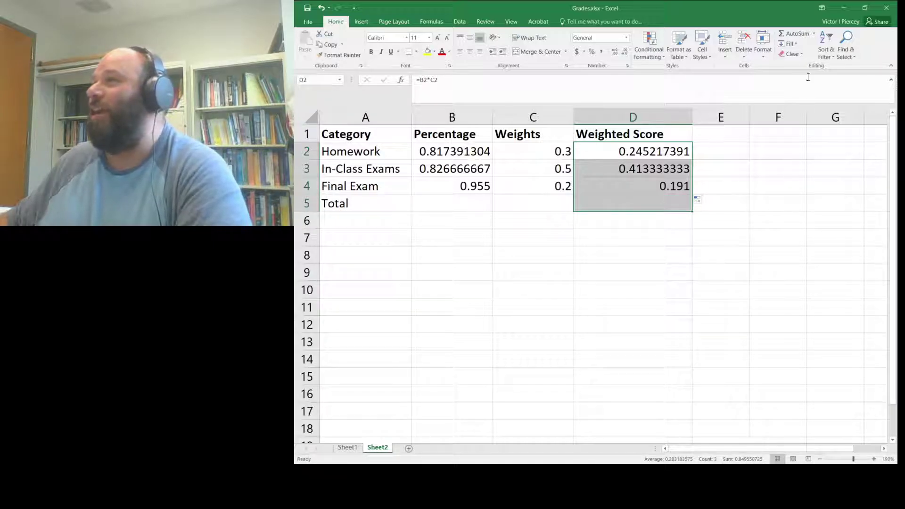
left_click(796, 34)
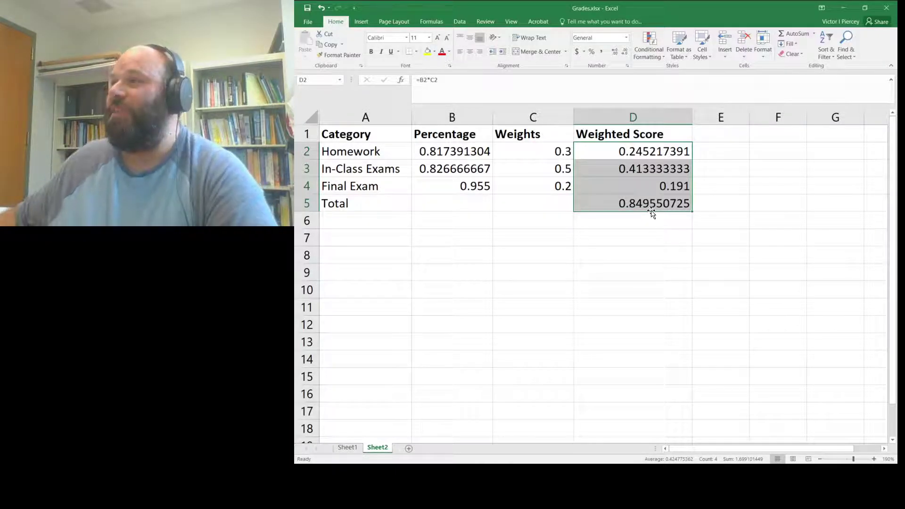
left_click(601, 295)
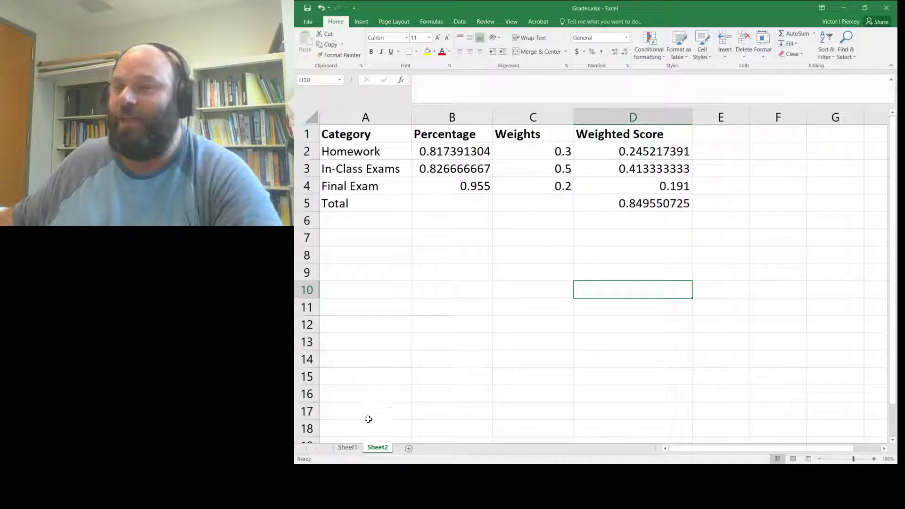
- Change the homework score in cell B5 of Sheet1 to 50 and check the updated total on Sheet2
left_click(349, 448)
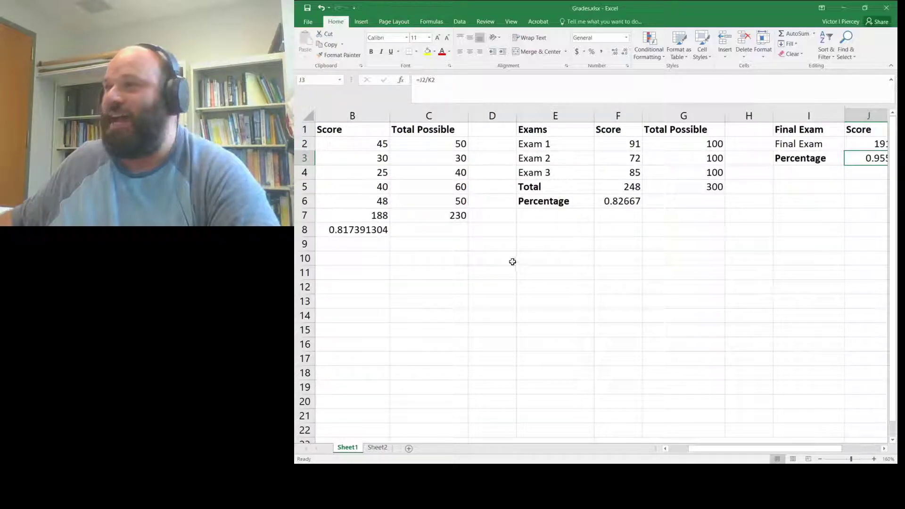
left_click(379, 187)
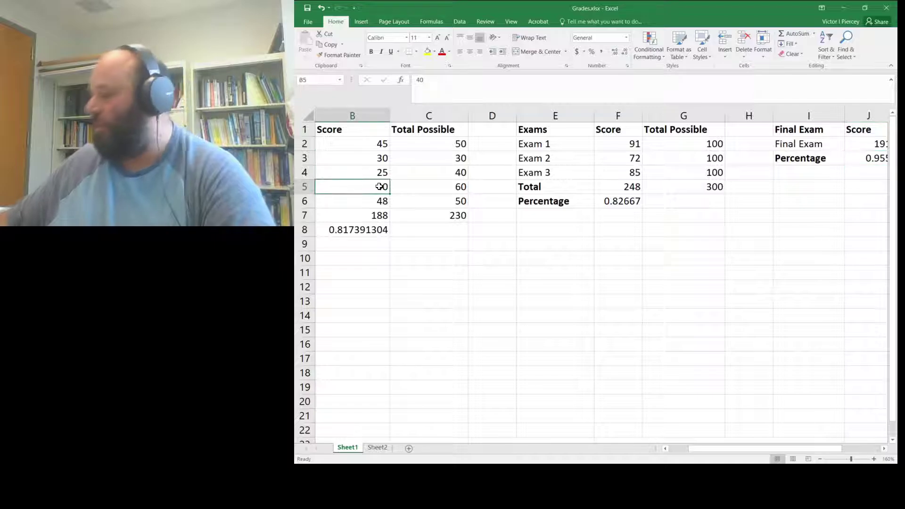
type("50")
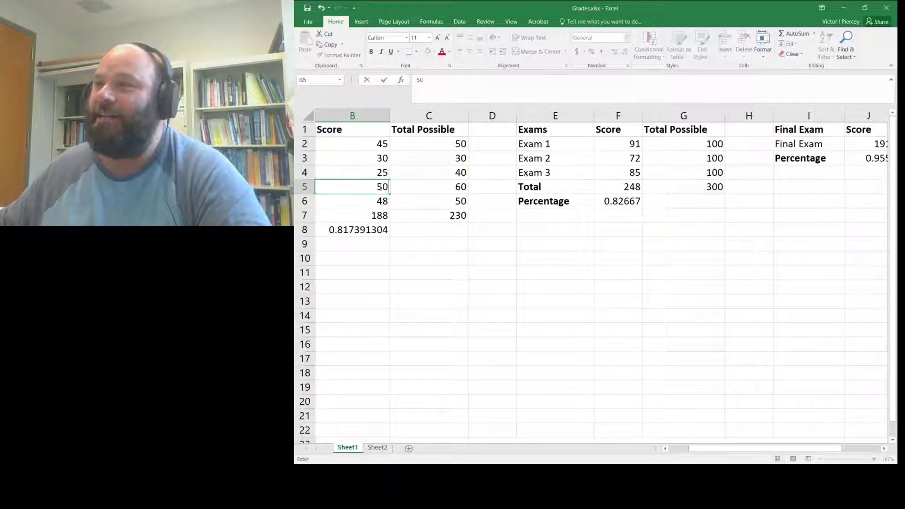
key("Return")
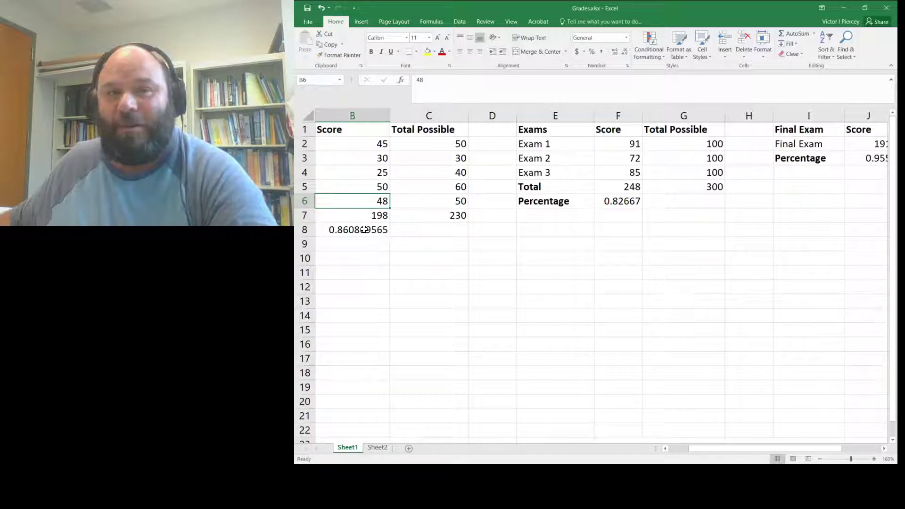
left_click(386, 446)
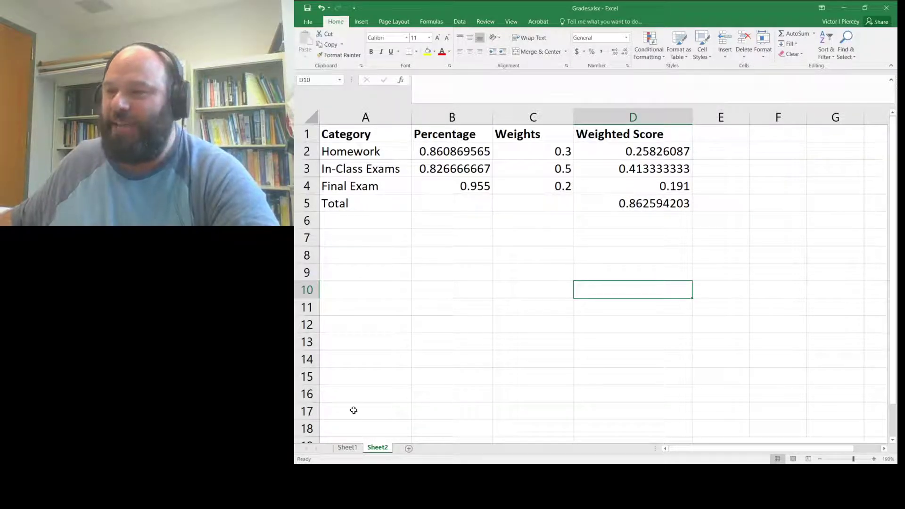
- Change the Exam 2 score in cell F3 of Sheet1 to 81 and check the weighted total on Sheet2
left_click(340, 448)
left_click(610, 161)
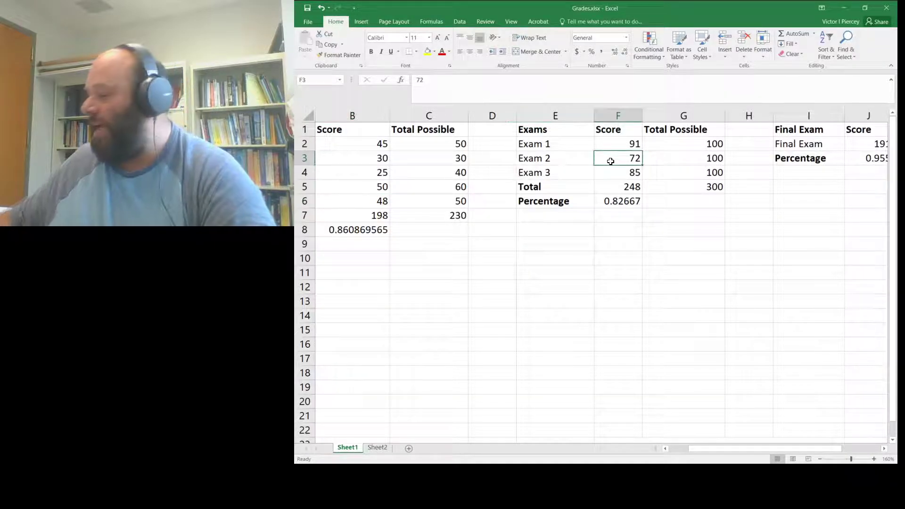
type("81")
key("Return")
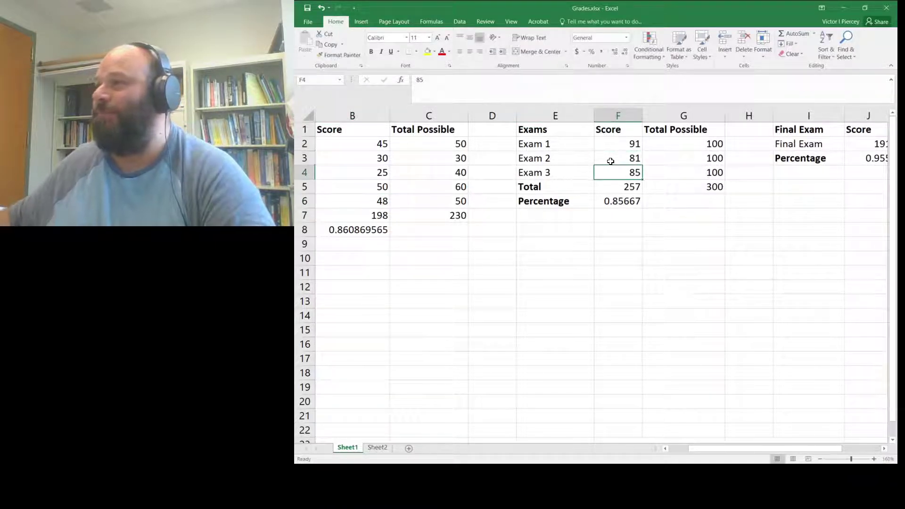
left_click(372, 451)
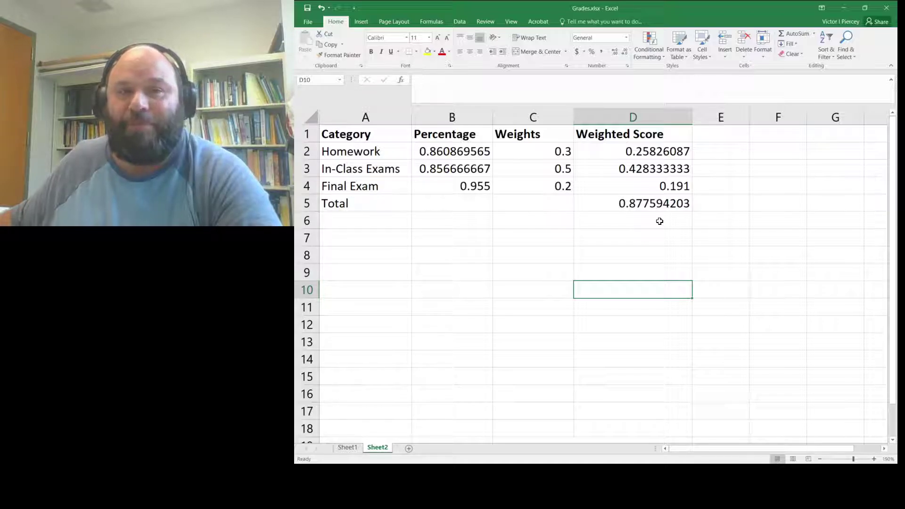
- Set the final exam score in cell J2 of Sheet1 to 200 and check its effect on Sheet2
left_click(349, 447)
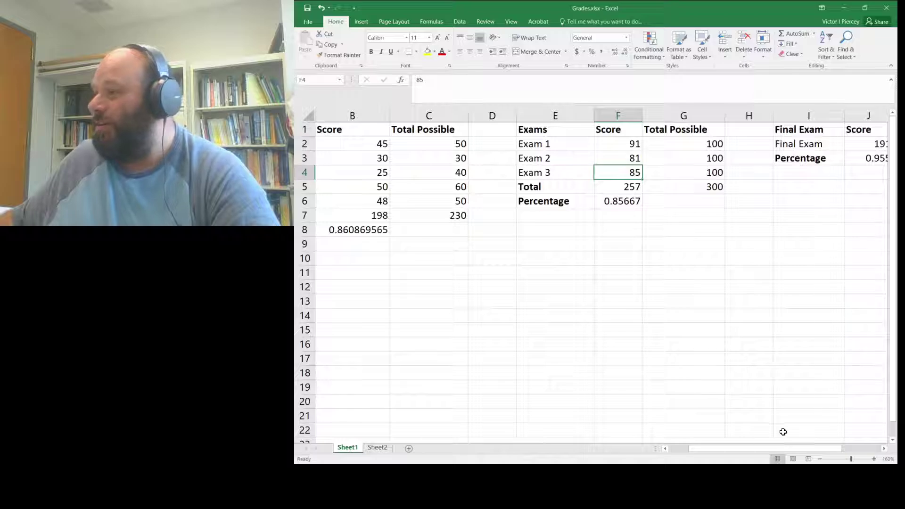
left_click_drag(784, 447, 818, 448)
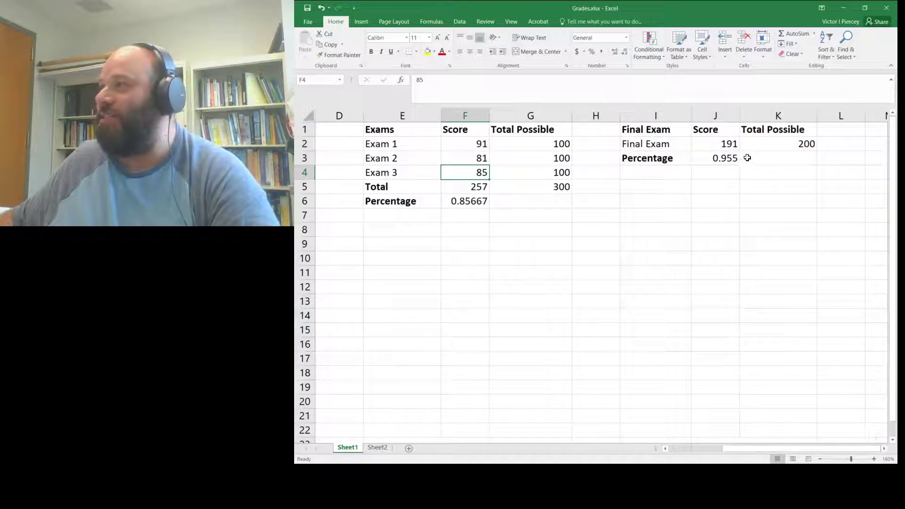
left_click(729, 142)
type("200")
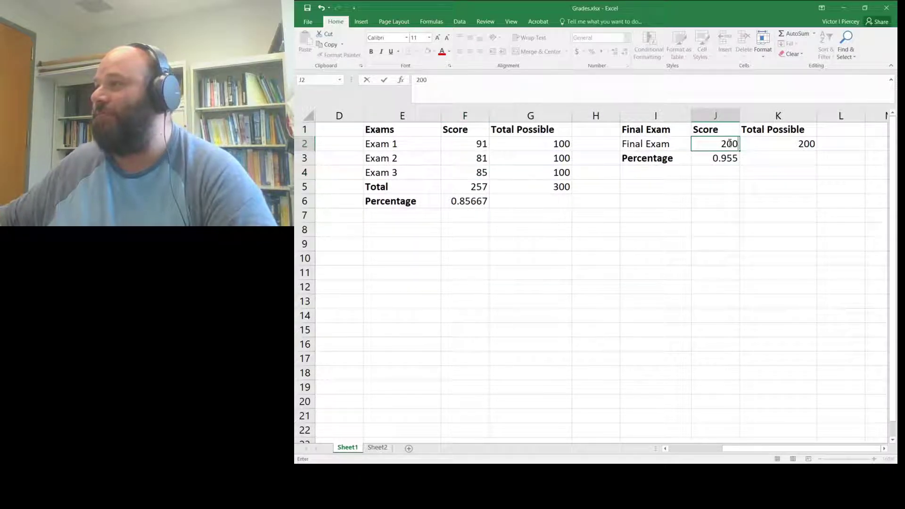
key("Return")
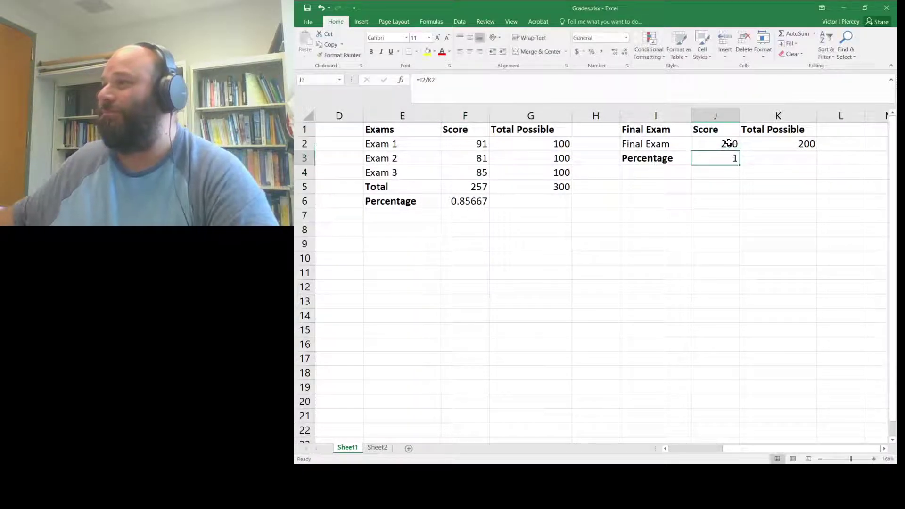
left_click(376, 447)
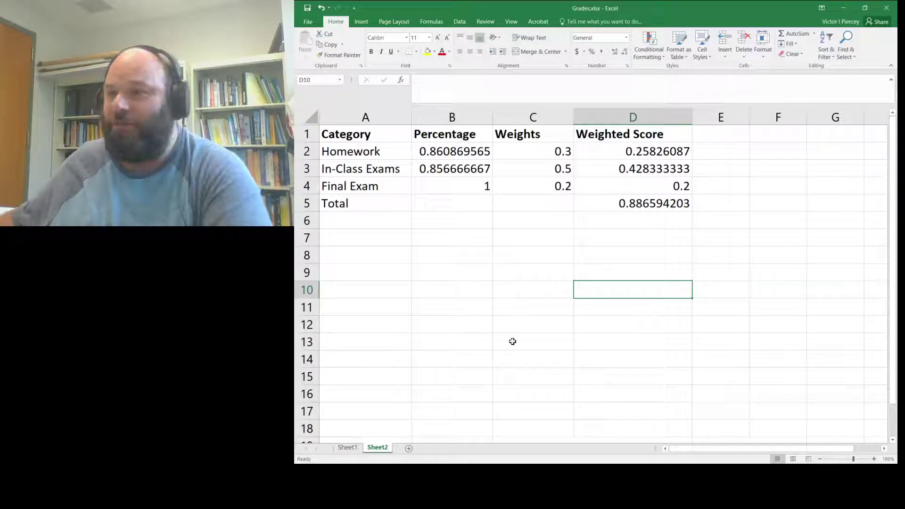
- Set the final exam score in cell J2 of Sheet1 to 180 and review the total on Sheet2
left_click(351, 448)
left_click(734, 145)
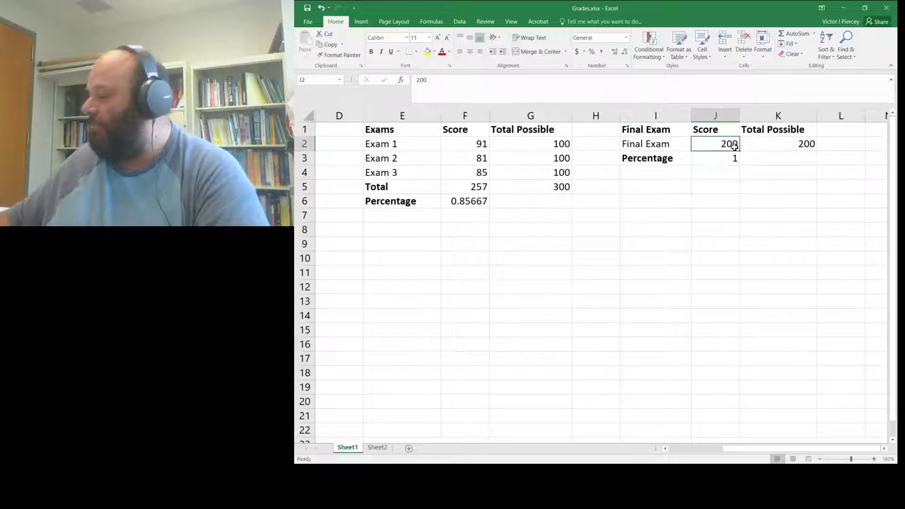
type("180")
key("Return")
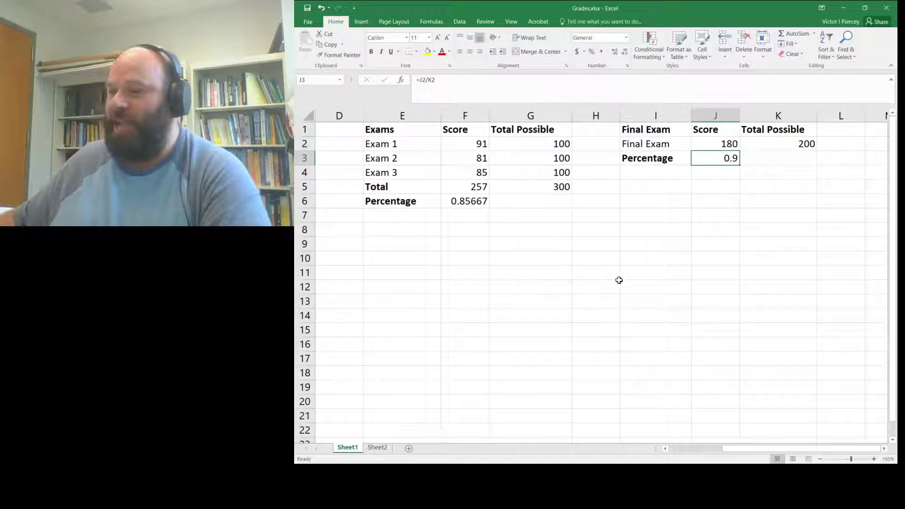
left_click(377, 447)
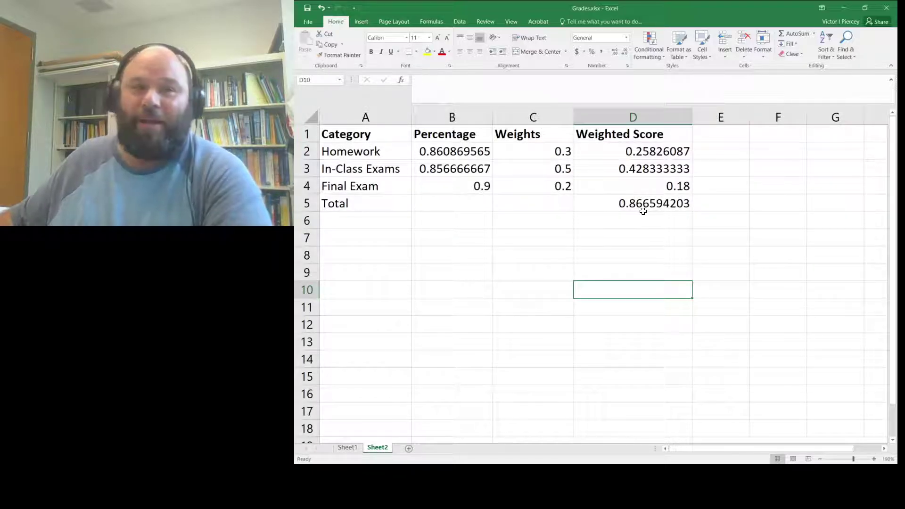
- Set the final exam score in cell J2 of Sheet1 to 185 and return to Sheet2 to check the total
left_click(353, 447)
left_click(720, 142)
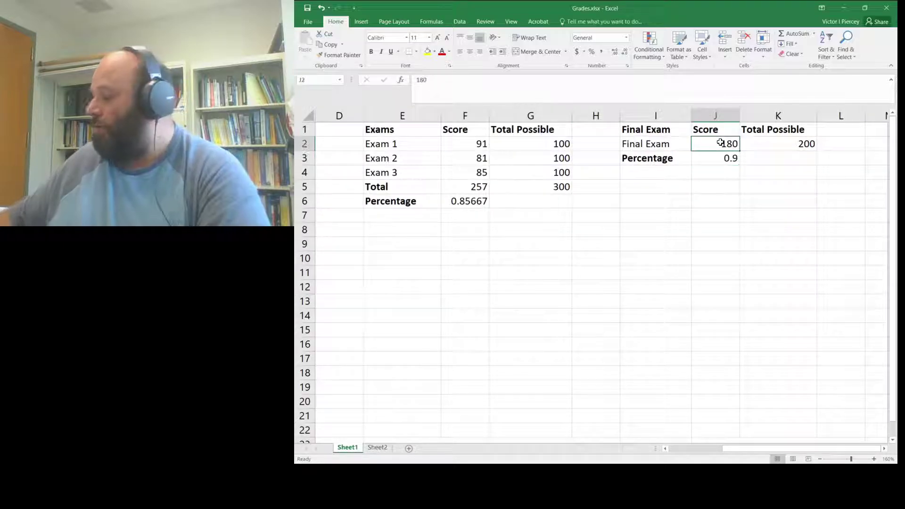
type("185")
key("Return")
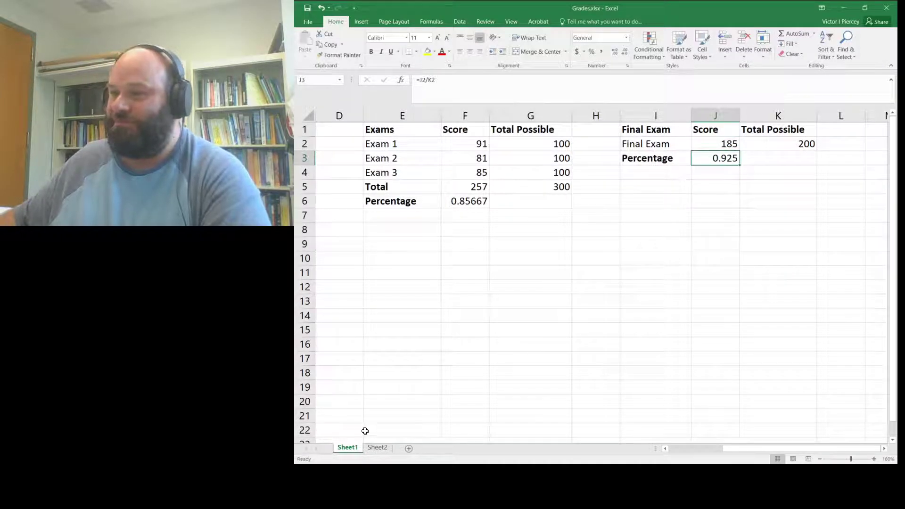
left_click(377, 447)
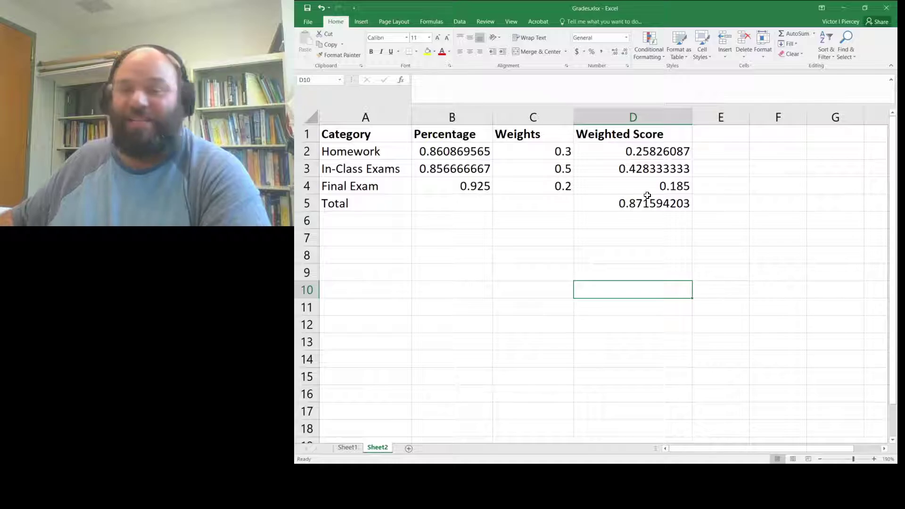